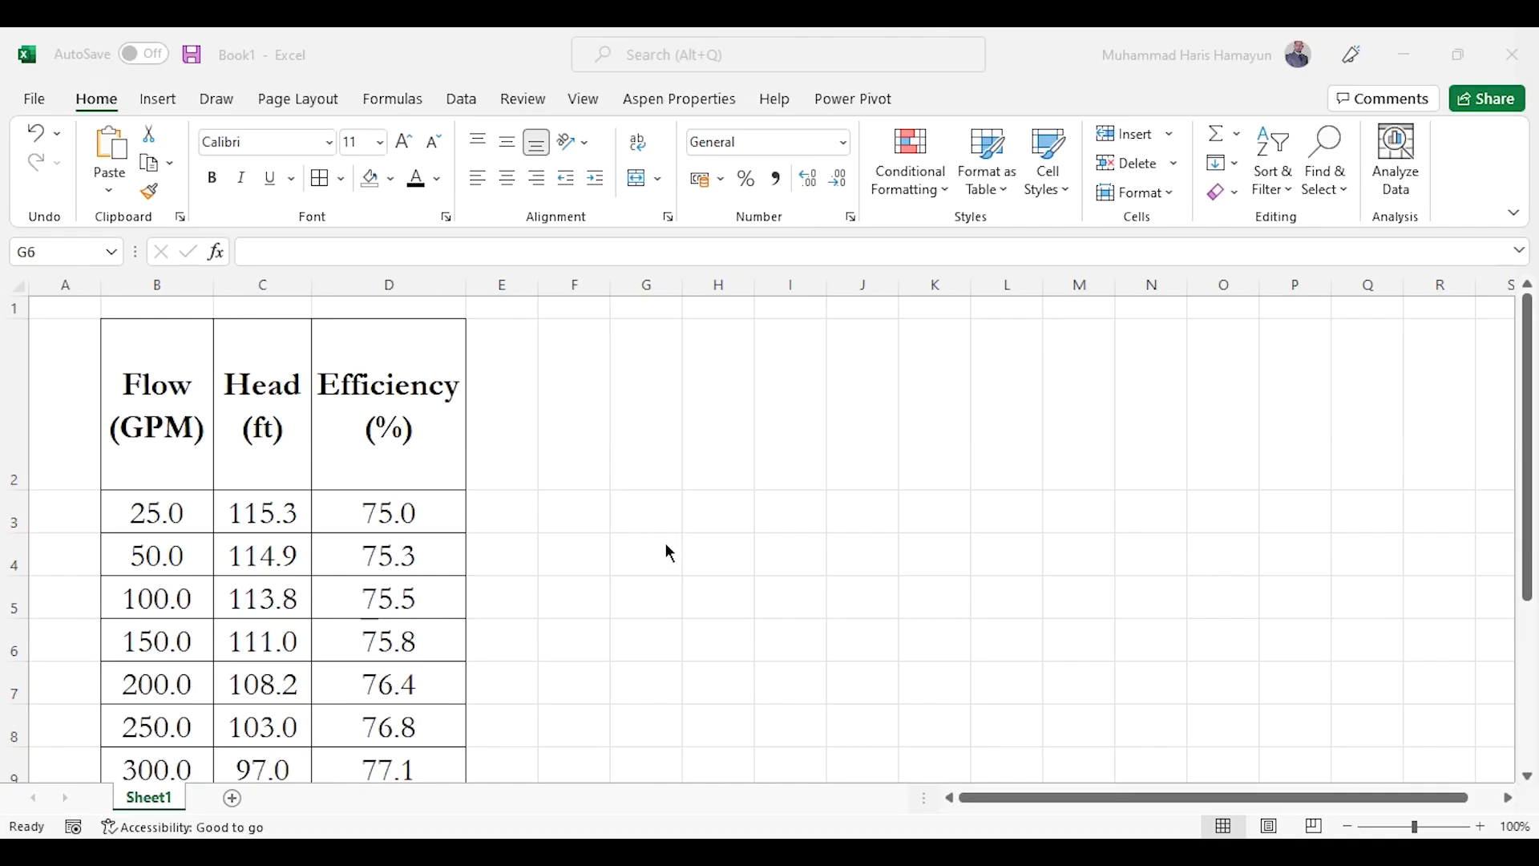
- Review the Flow, Head and Efficiency curve values in Excel, starting from the first flow value 25
{"action": "key", "text": "alt+Tab"}
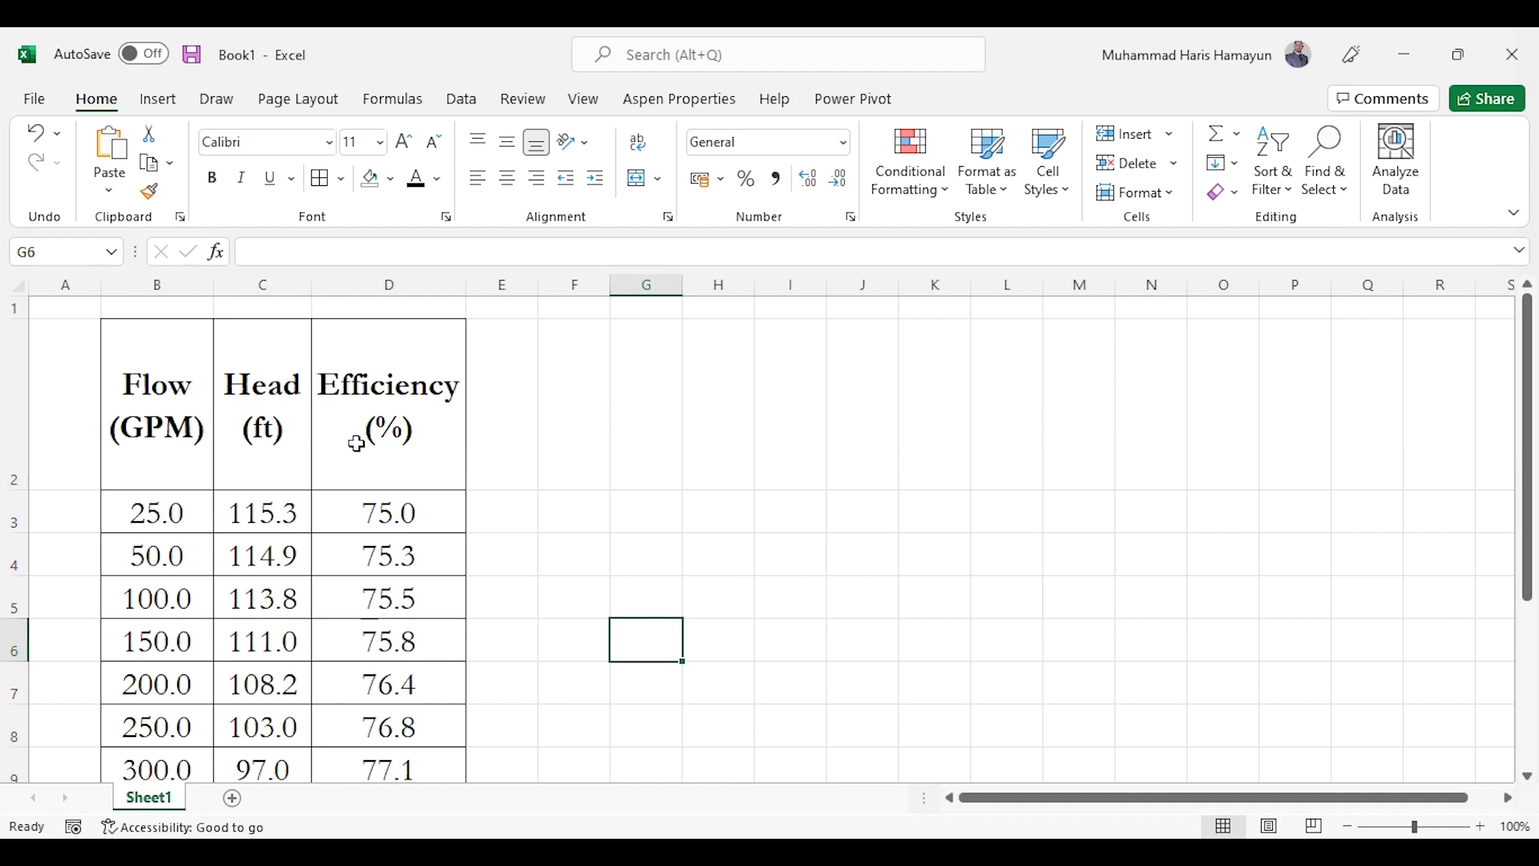
{"action": "left_click", "coordinate": [186, 519]}
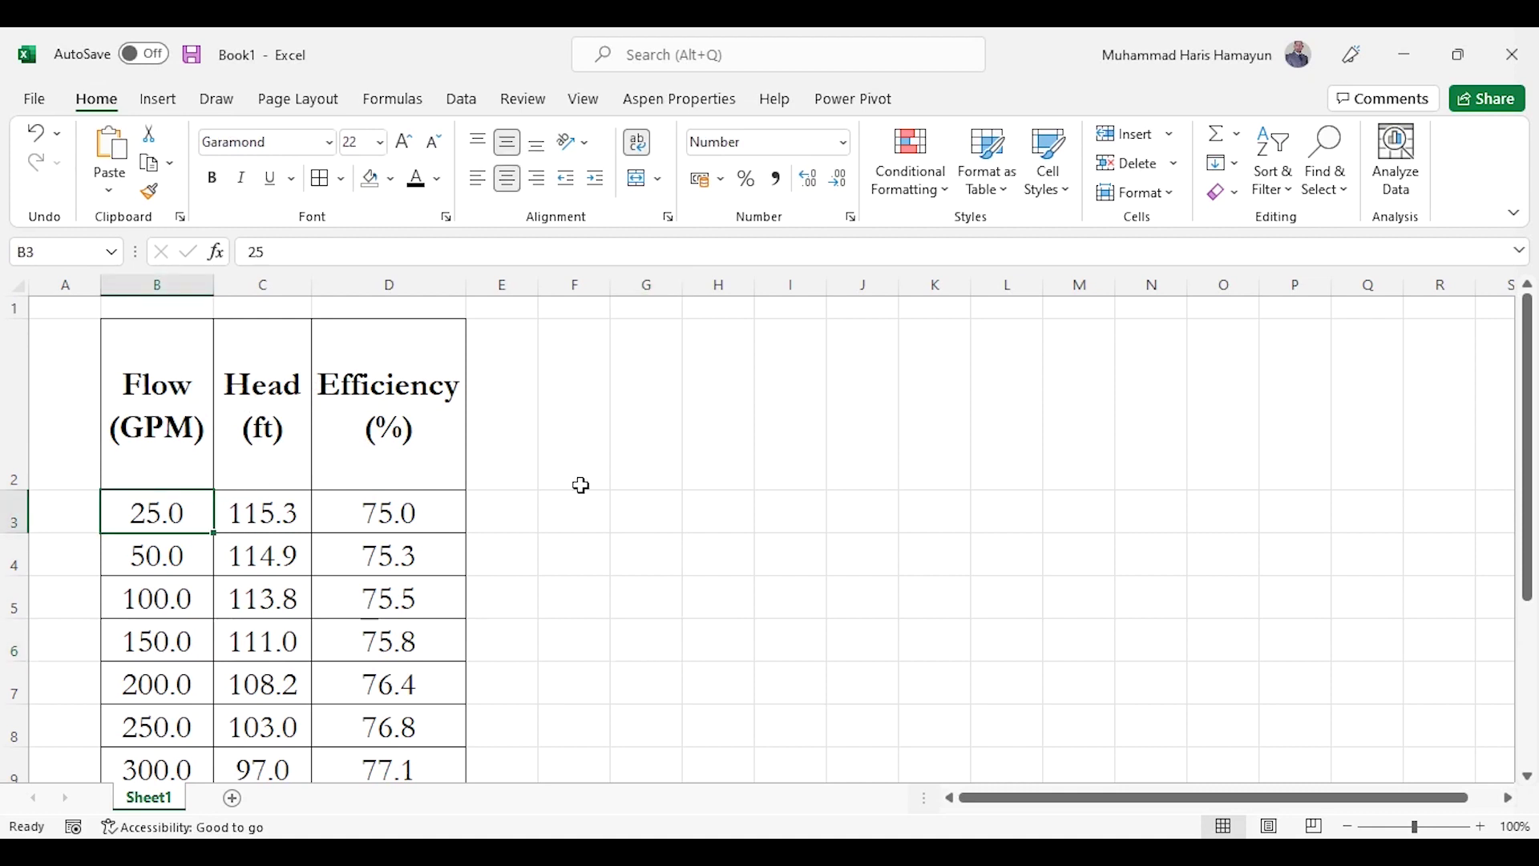
{"action": "key", "text": "Right"}
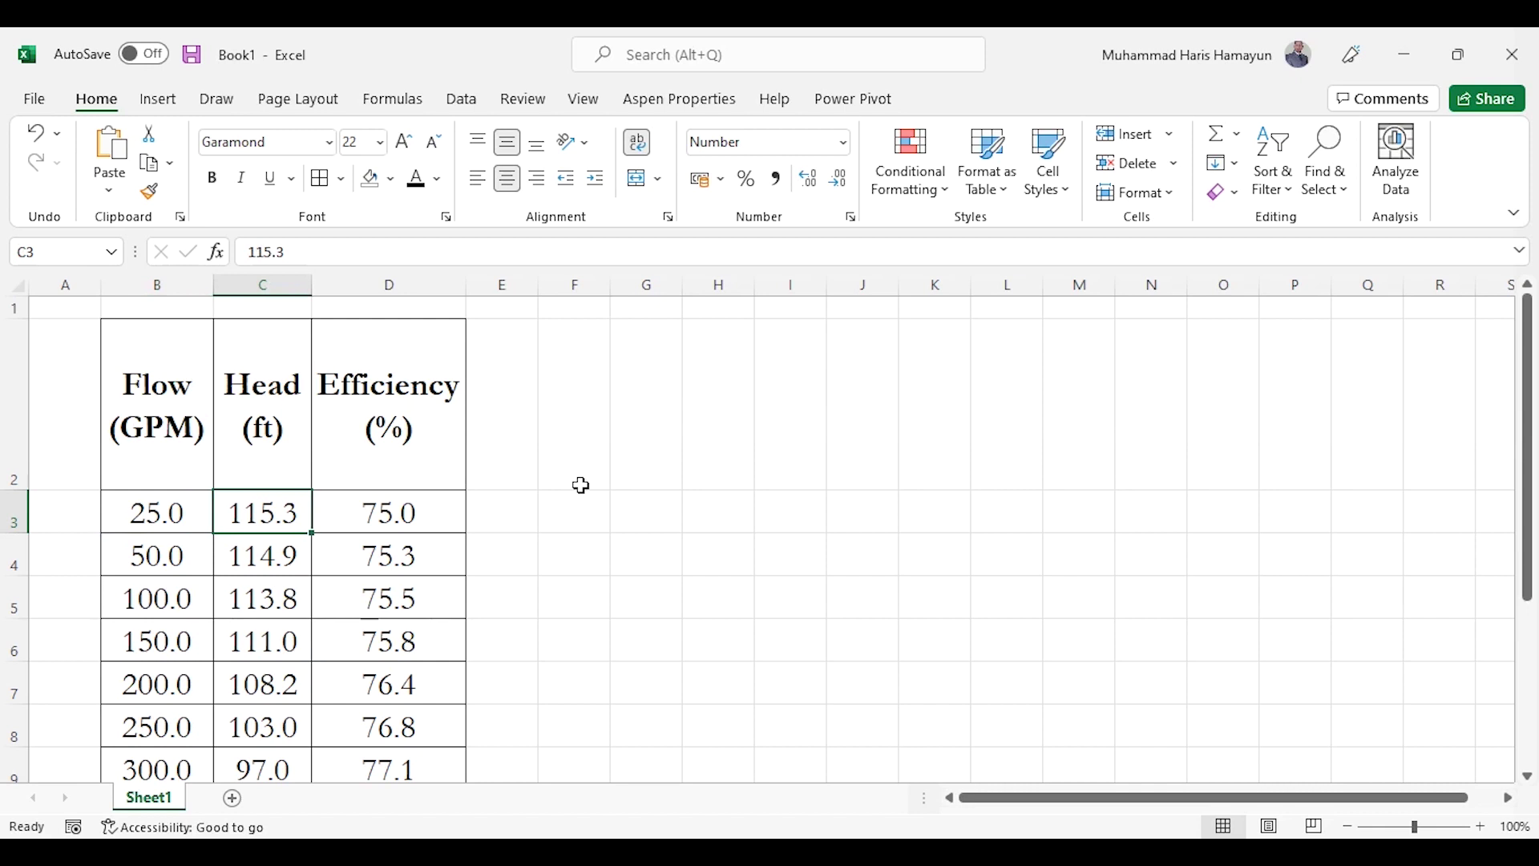
{"action": "key", "text": "Down"}
{"action": "key", "text": "Down"}
{"action": "key", "text": "Down"}
{"action": "key", "text": "Down"}
{"action": "key", "text": "Down"}
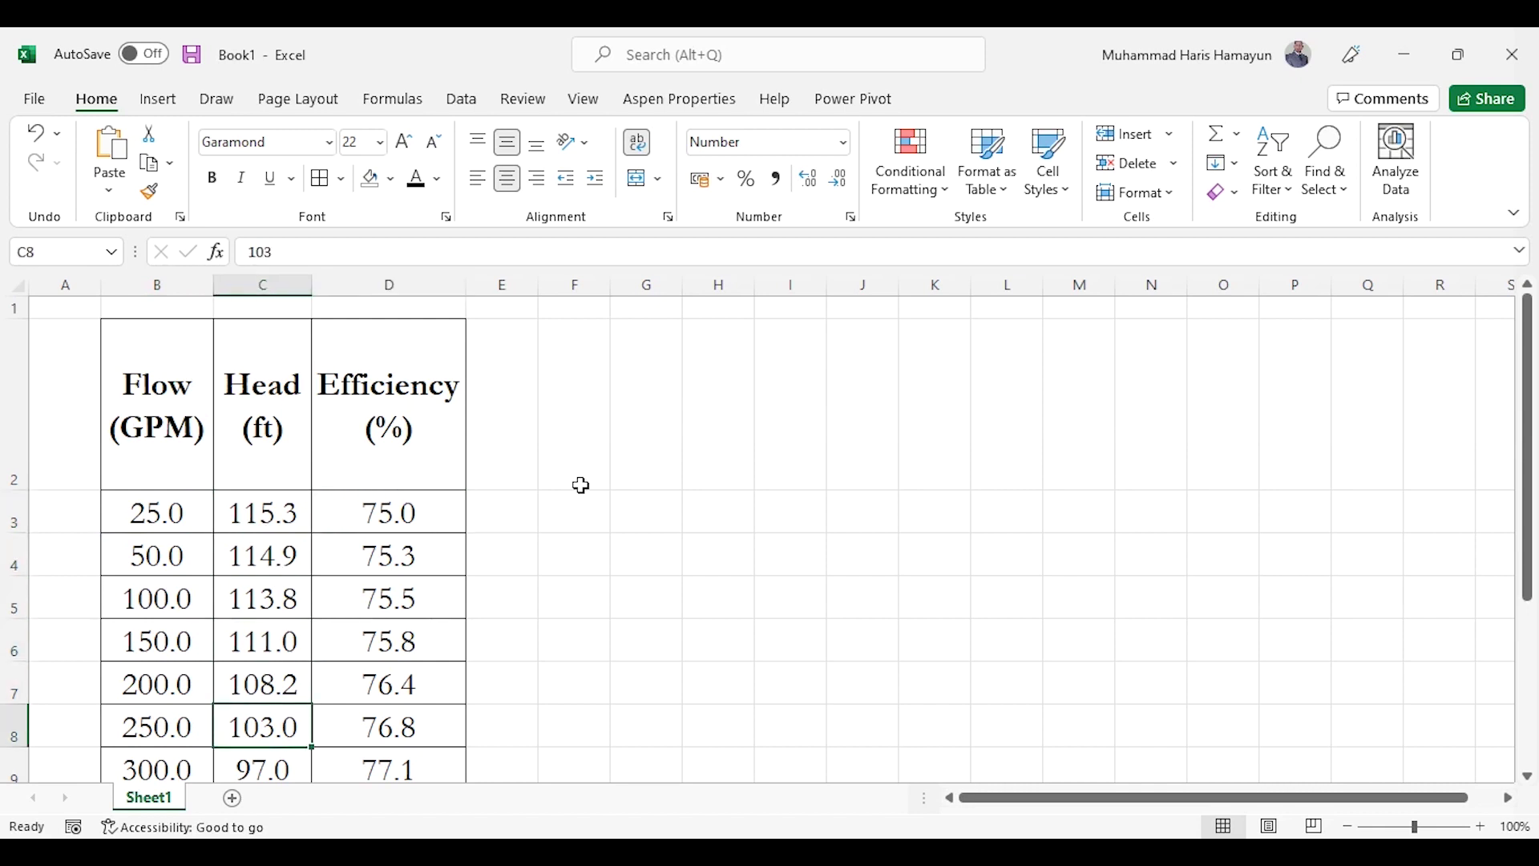
{"action": "key", "text": "Up"}
{"action": "key", "text": "Down"}
{"action": "key", "text": "Down"}
{"action": "key", "text": "Down"}
{"action": "key", "text": "Down"}
{"action": "key", "text": "Down"}
{"action": "key", "text": "Down"}
{"action": "key", "text": "Down"}
{"action": "key", "text": "Down"}
{"action": "key", "text": "Down"}
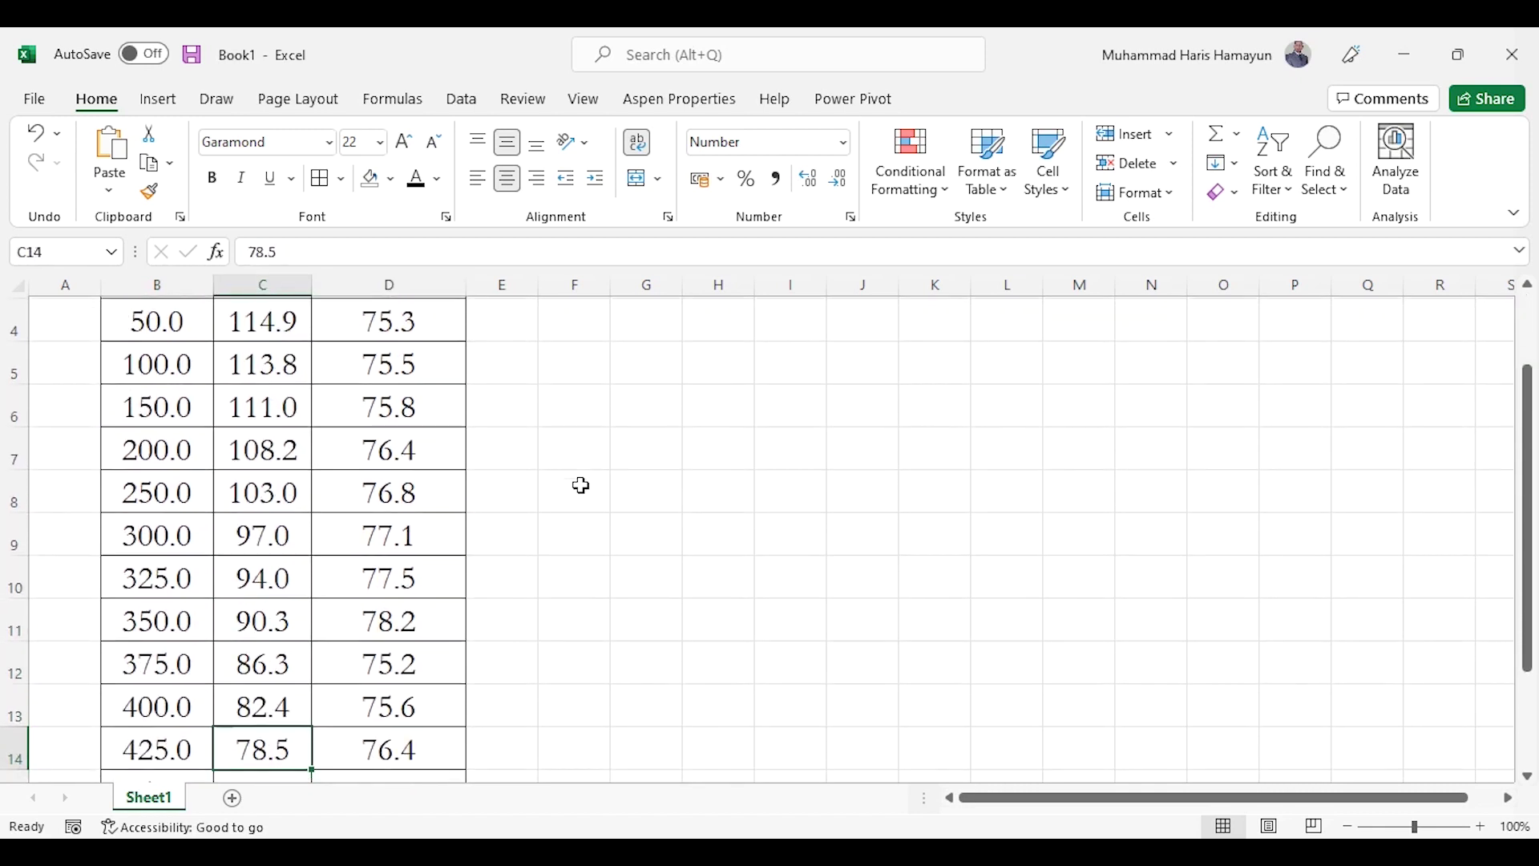
{"action": "key", "text": "Up"}
{"action": "key", "text": "Up"}
{"action": "key", "text": "Up"}
{"action": "key", "text": "Up"}
{"action": "key", "text": "Up"}
{"action": "key", "text": "Up"}
{"action": "key", "text": "Up"}
{"action": "key", "text": "Up"}
{"action": "key", "text": "Up"}
{"action": "key", "text": "Up"}
{"action": "key", "text": "Up"}
{"action": "key", "text": "Up"}
{"action": "key", "text": "Up"}
{"action": "key", "text": "Up"}
{"action": "key", "text": "Up"}
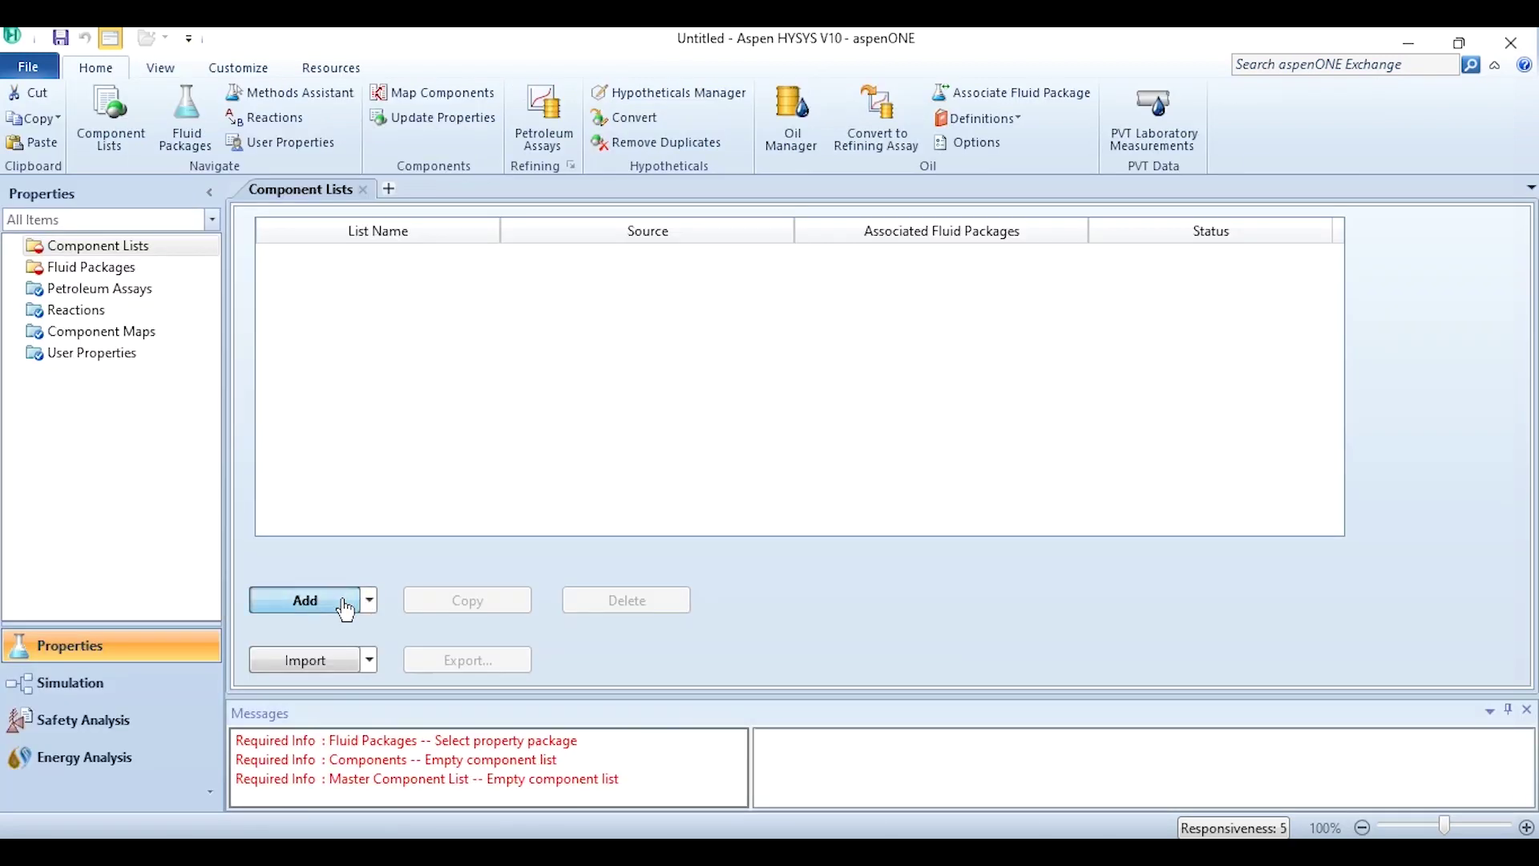
- Add n-Pentane and n-Hexane to the new case's component list
{"action": "left_click", "coordinate": [345, 601]}
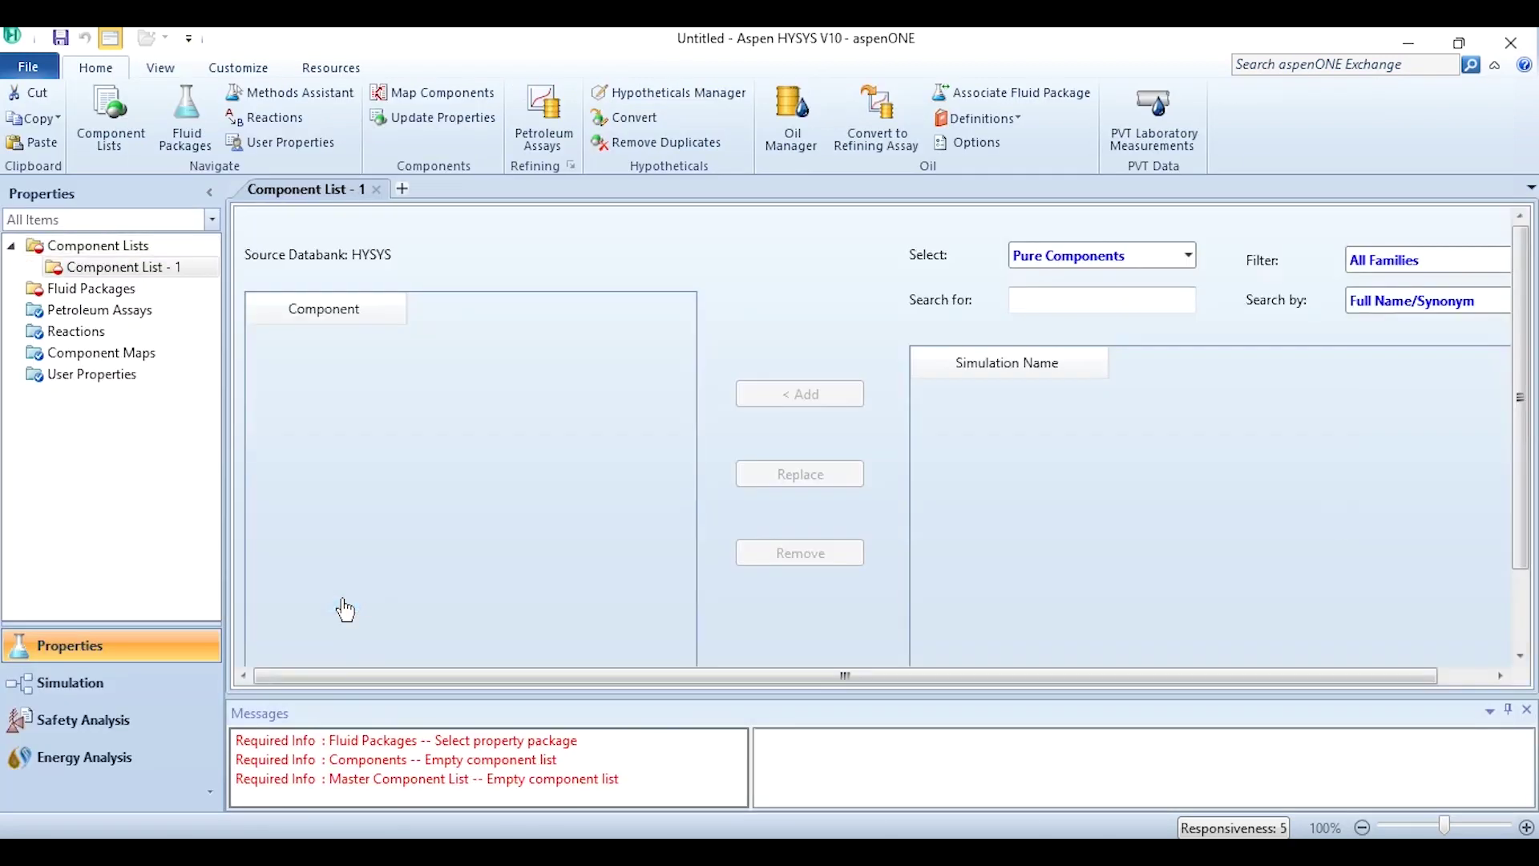
{"action": "type", "text": "pentane"}
{"action": "key", "text": "Return"}
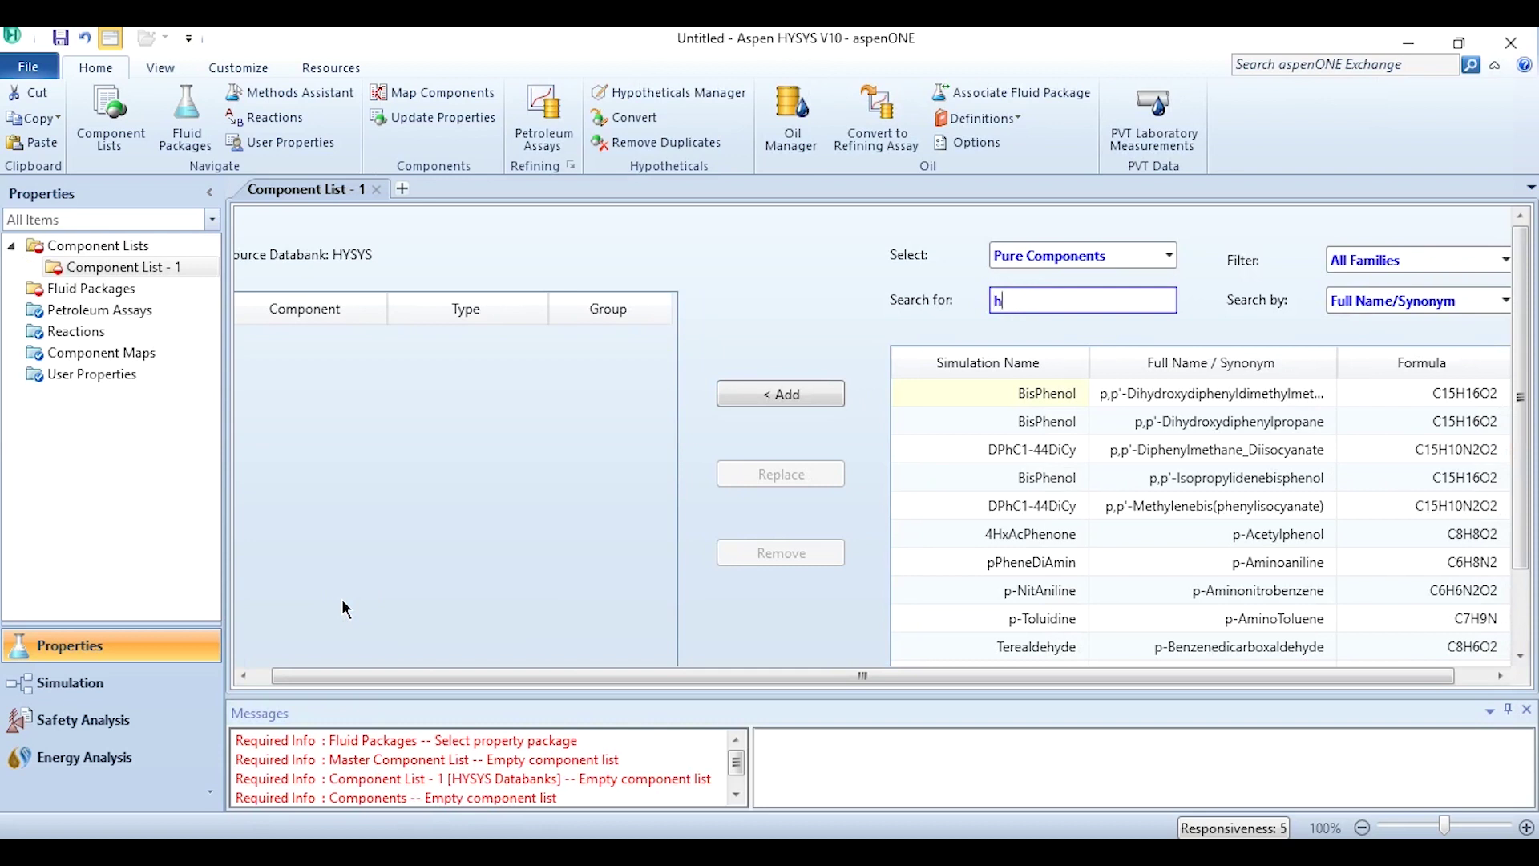
{"action": "type", "text": "hexan"}
{"action": "key", "text": "Return"}
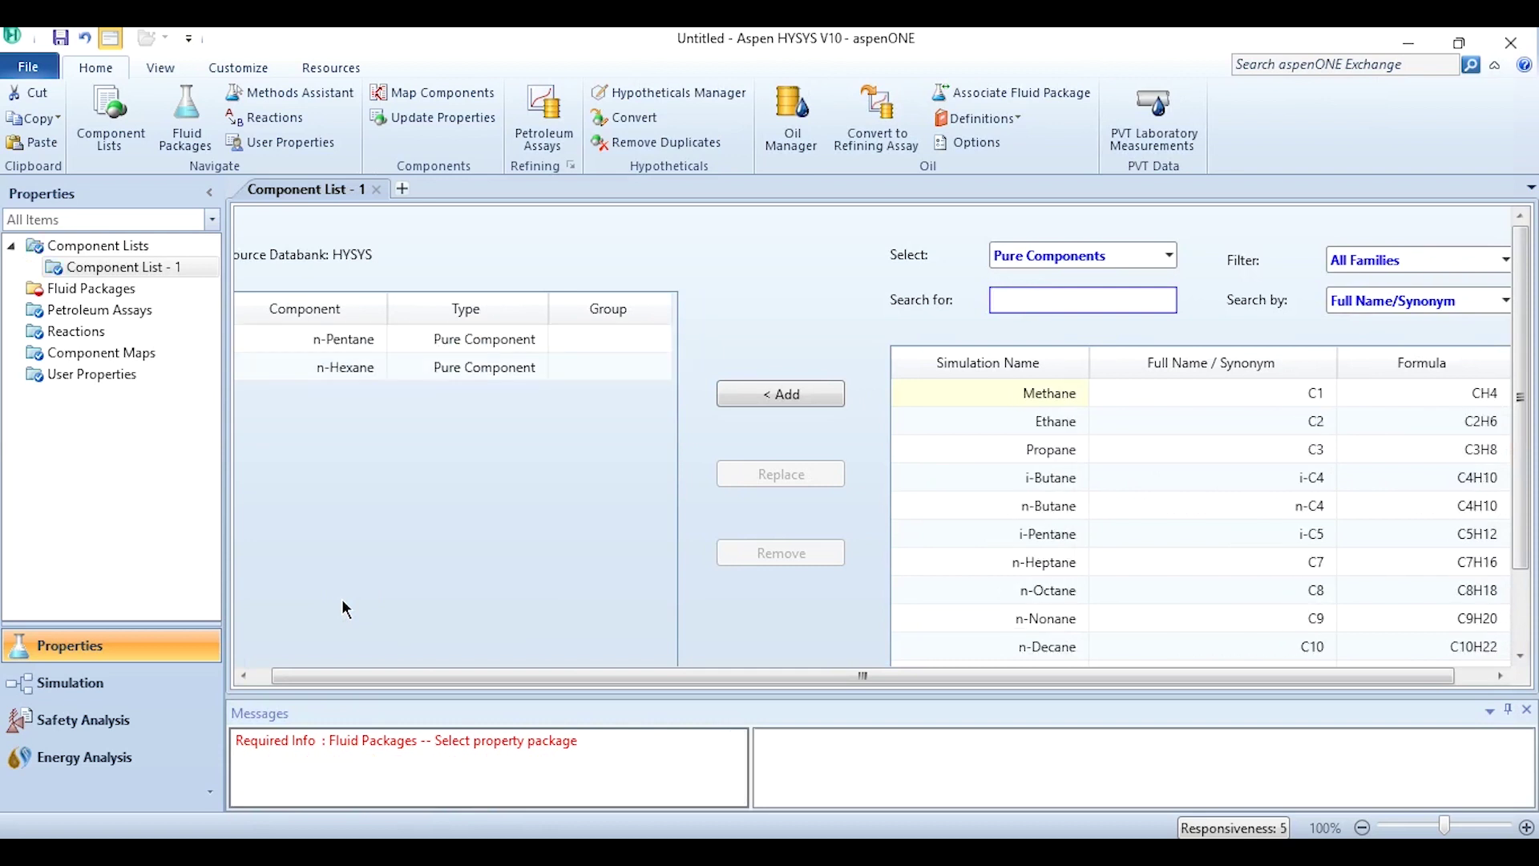
- Create fluid package Basis-1 using the Peng-Robinson property package
{"action": "left_click", "coordinate": [135, 287]}
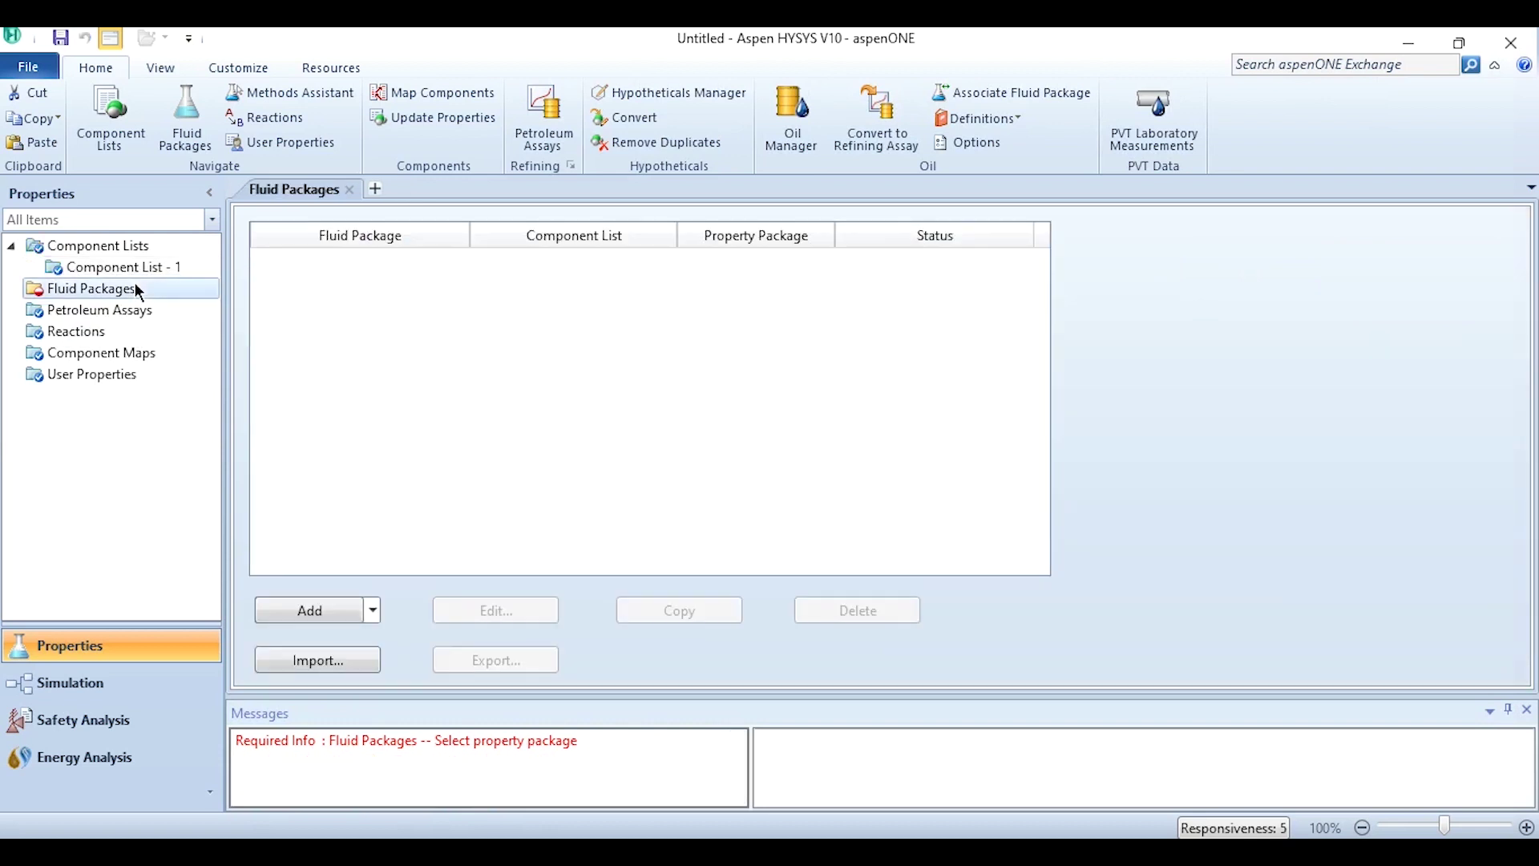
{"action": "left_click", "coordinate": [316, 611]}
{"action": "left_click", "coordinate": [470, 511]}
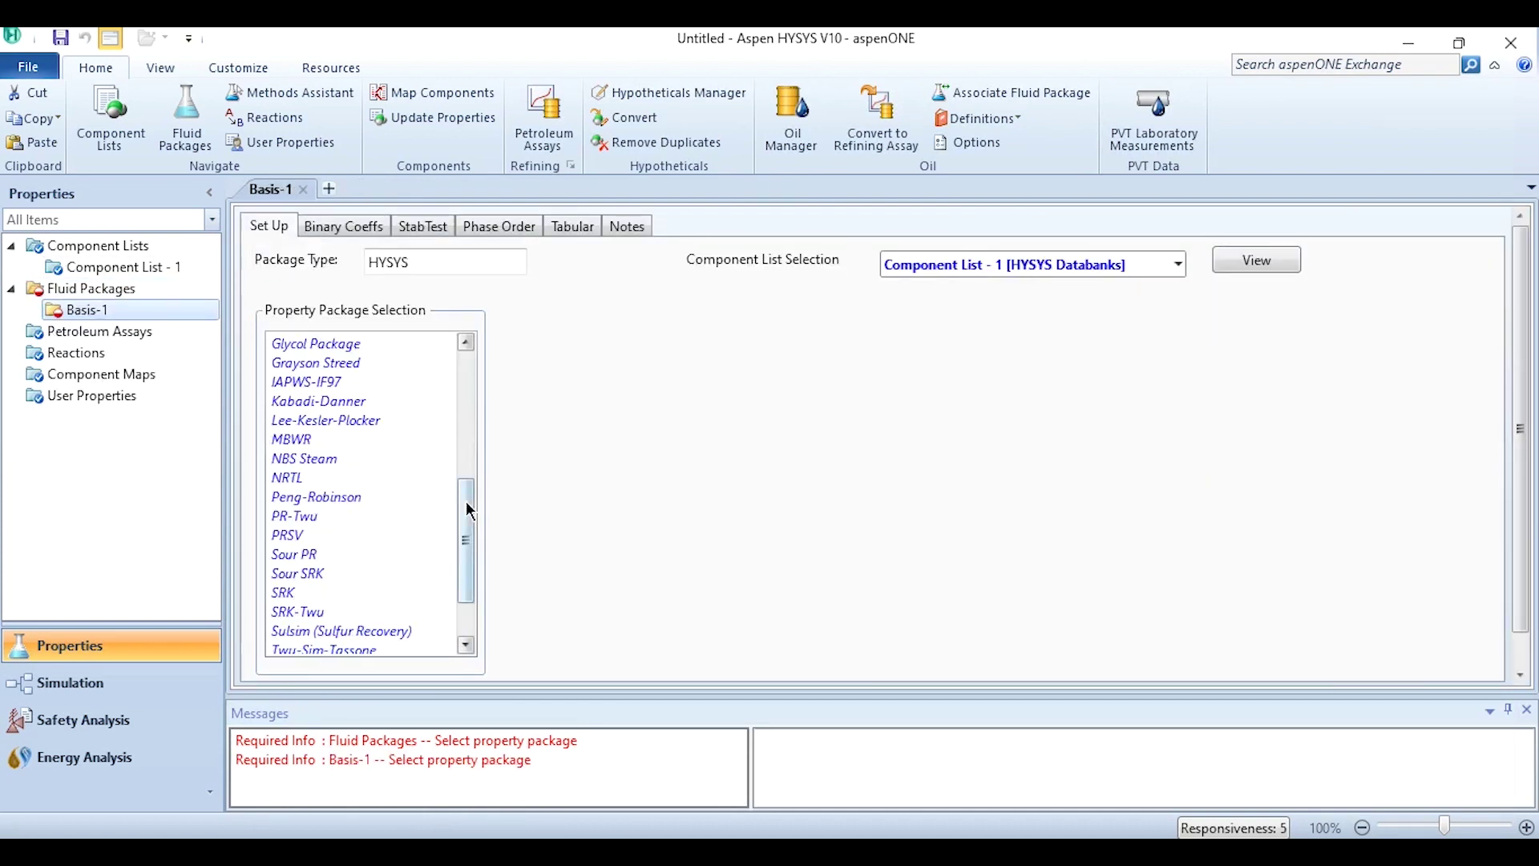
{"action": "left_click", "coordinate": [332, 503]}
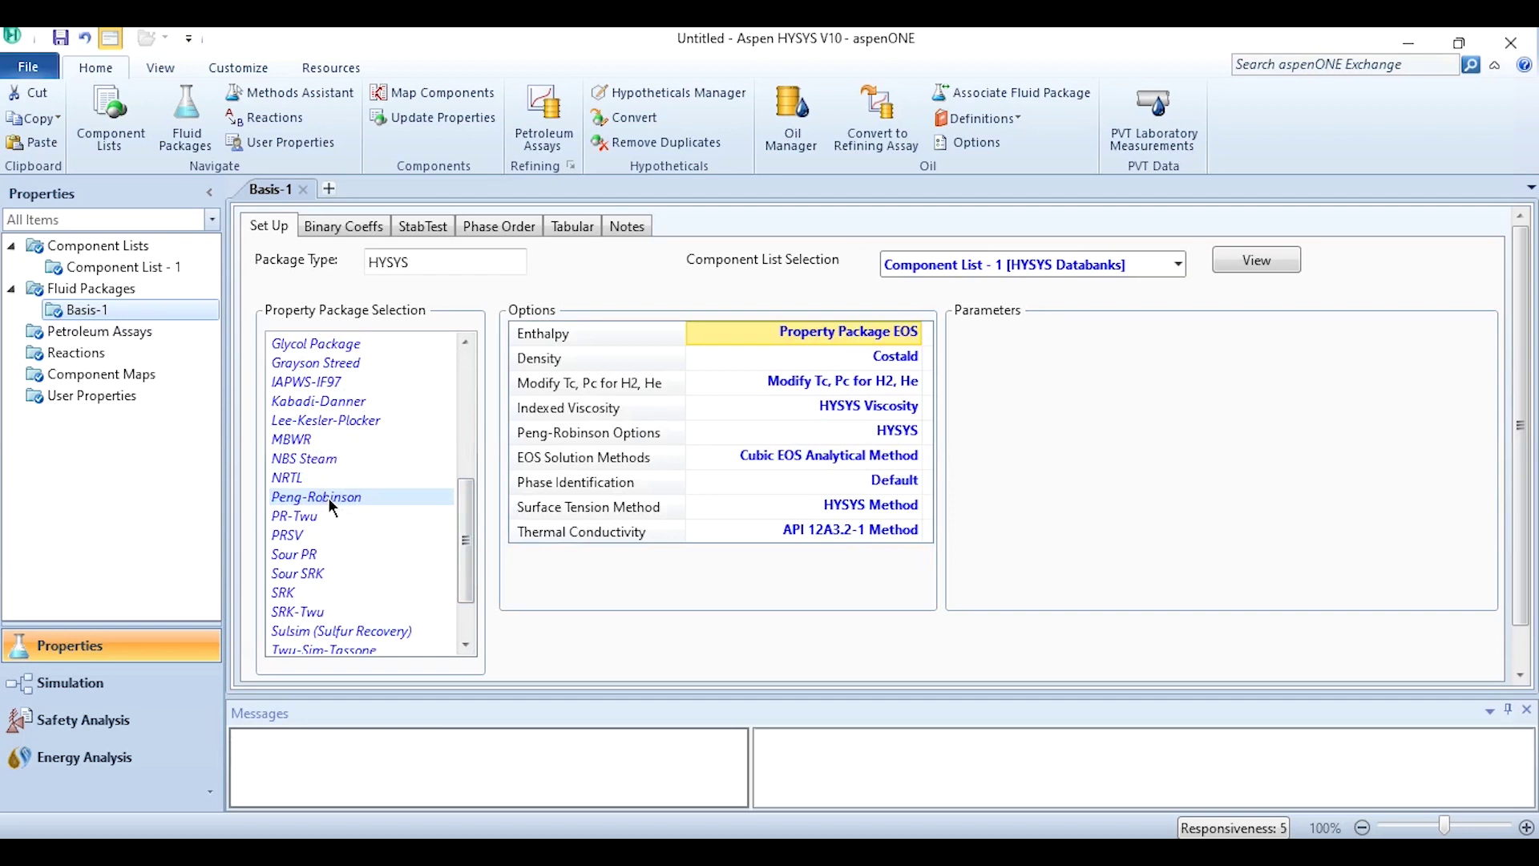
{"action": "left_click", "coordinate": [55, 689]}
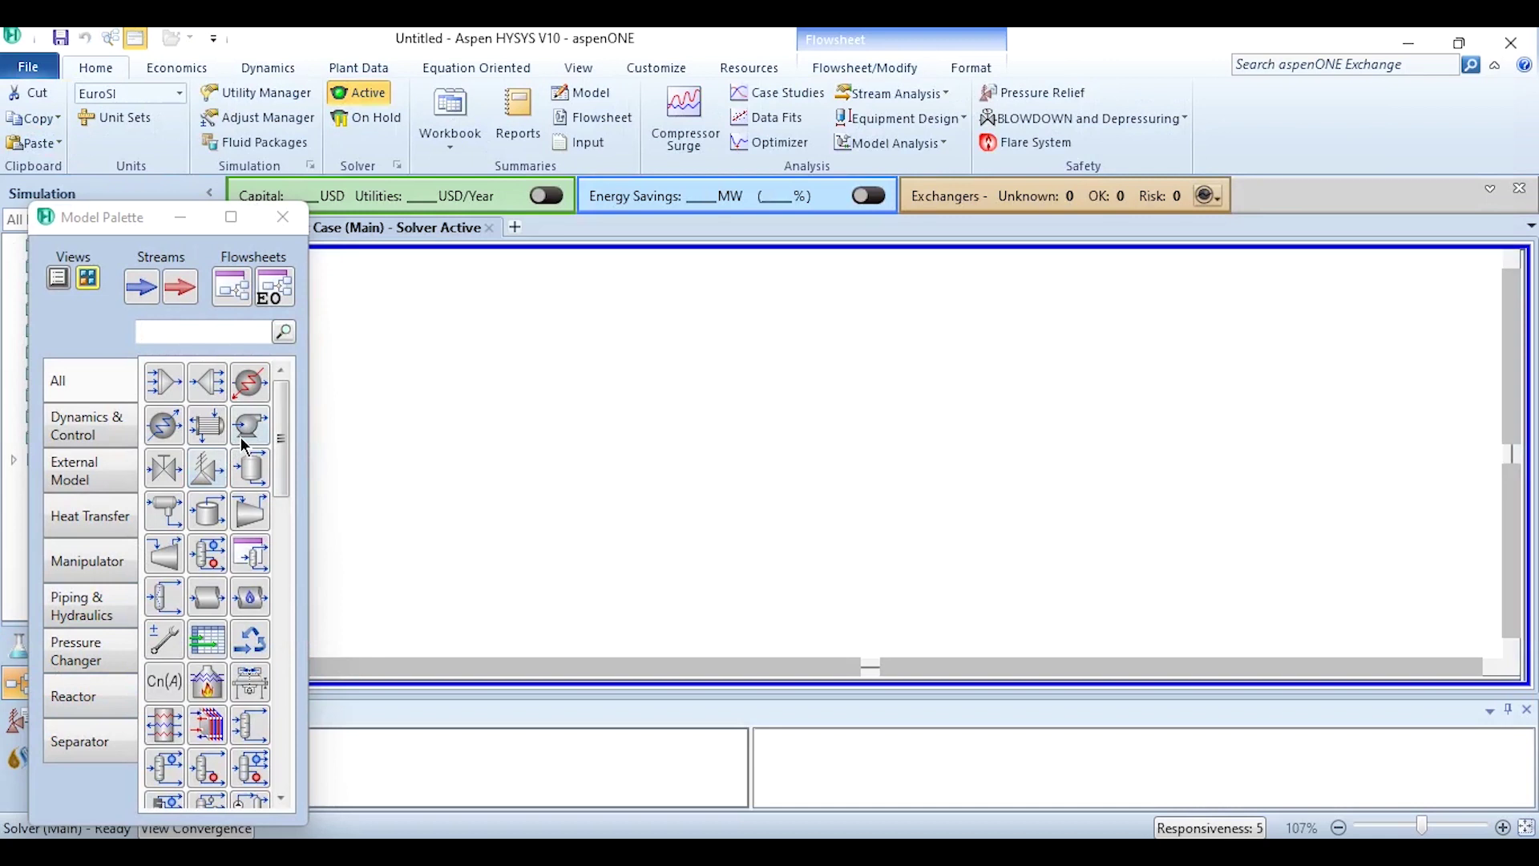
- Place a pump on the flowsheet and rename it Pump
{"action": "left_click", "coordinate": [243, 435]}
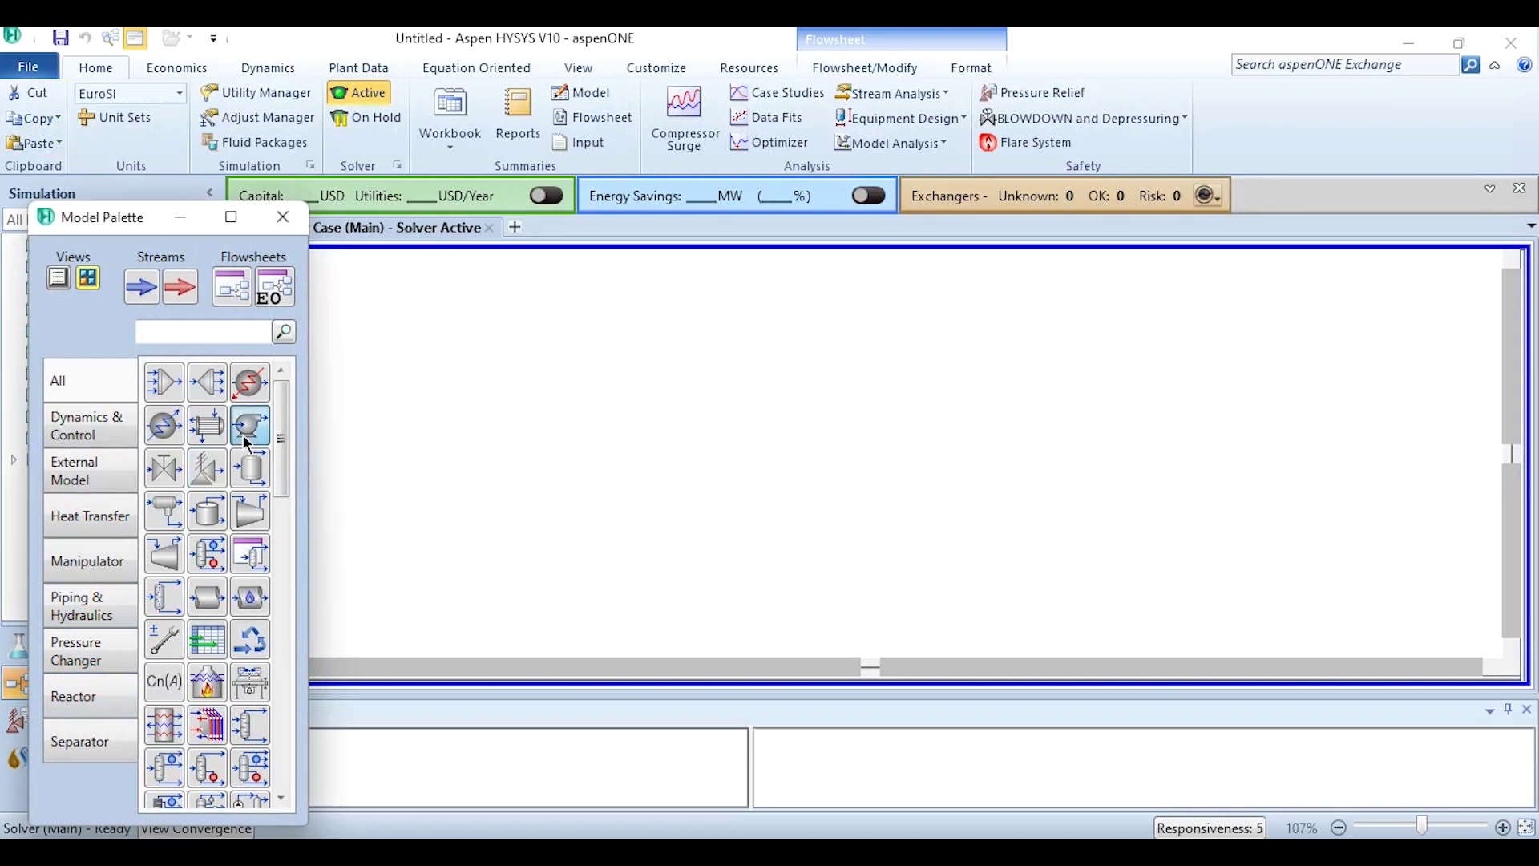
{"action": "left_click", "coordinate": [840, 442]}
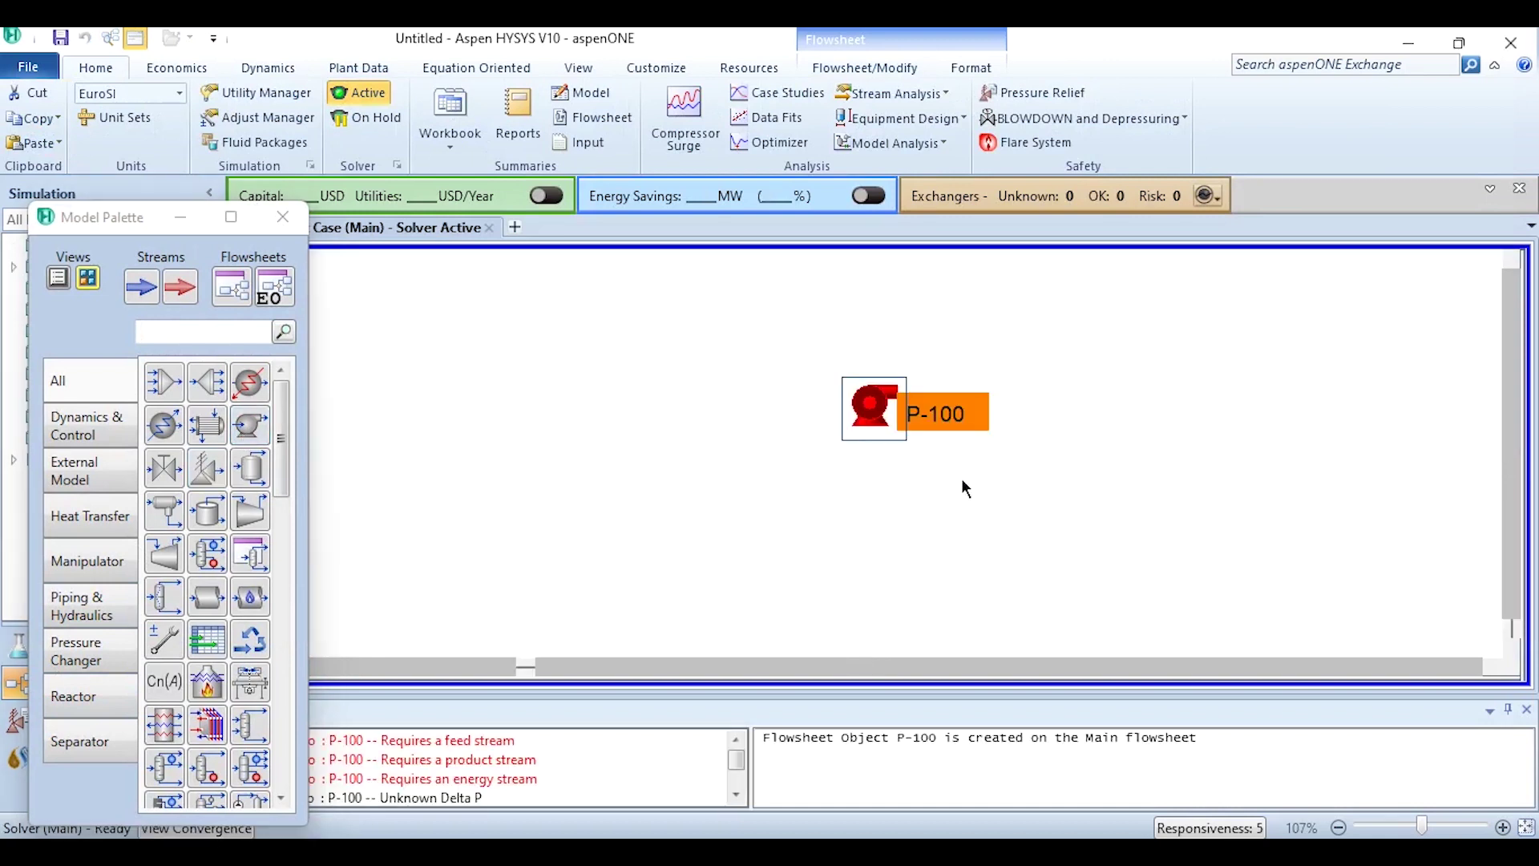
{"action": "double_click", "coordinate": [865, 409]}
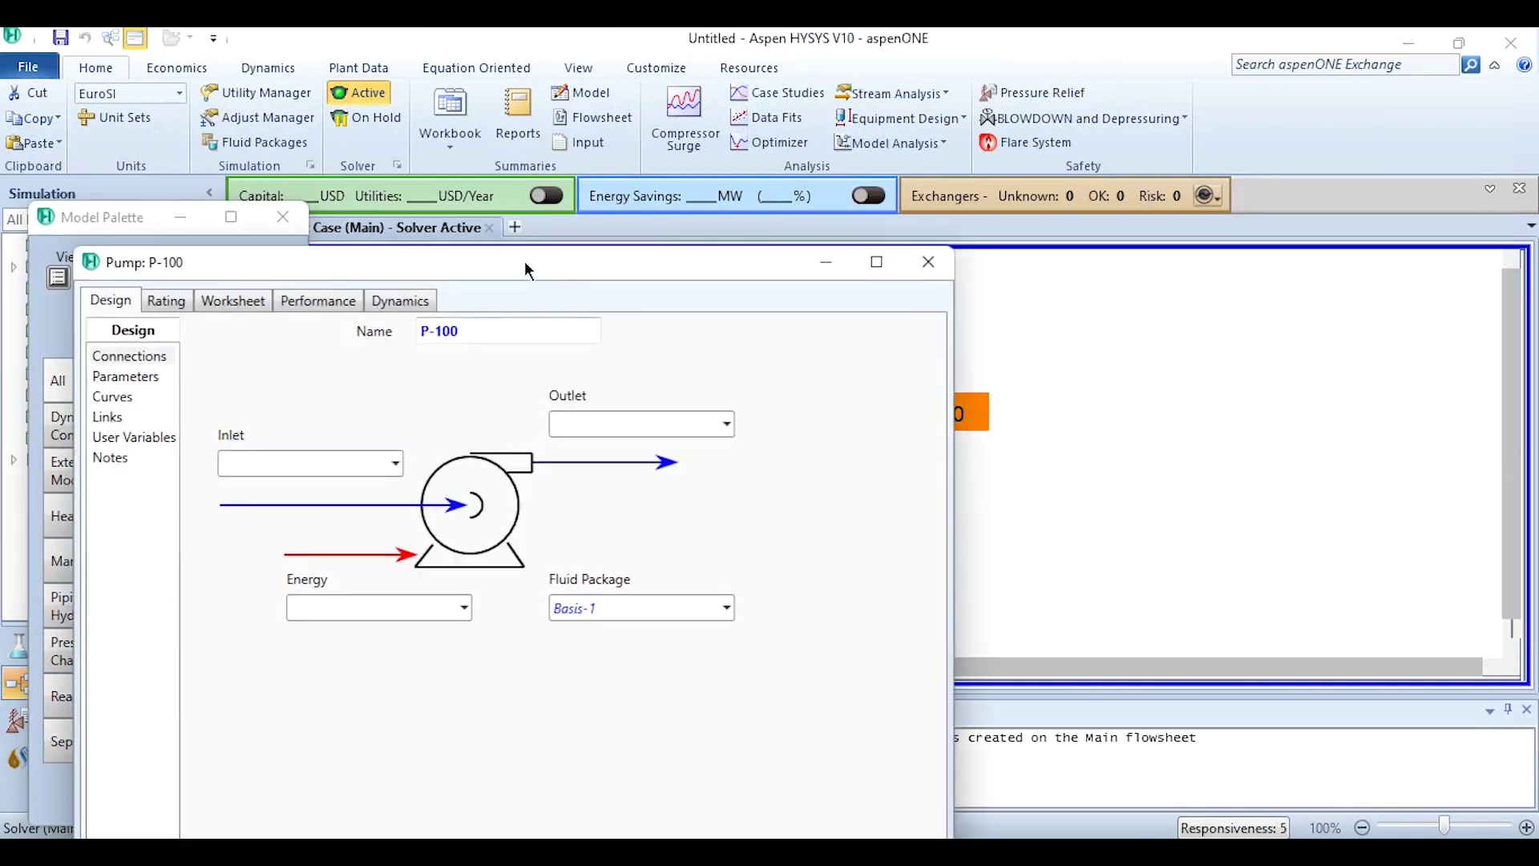
{"action": "left_click_drag", "start_coordinate": [525, 261], "coordinate": [492, 125]}
{"action": "left_click", "coordinate": [405, 187]}
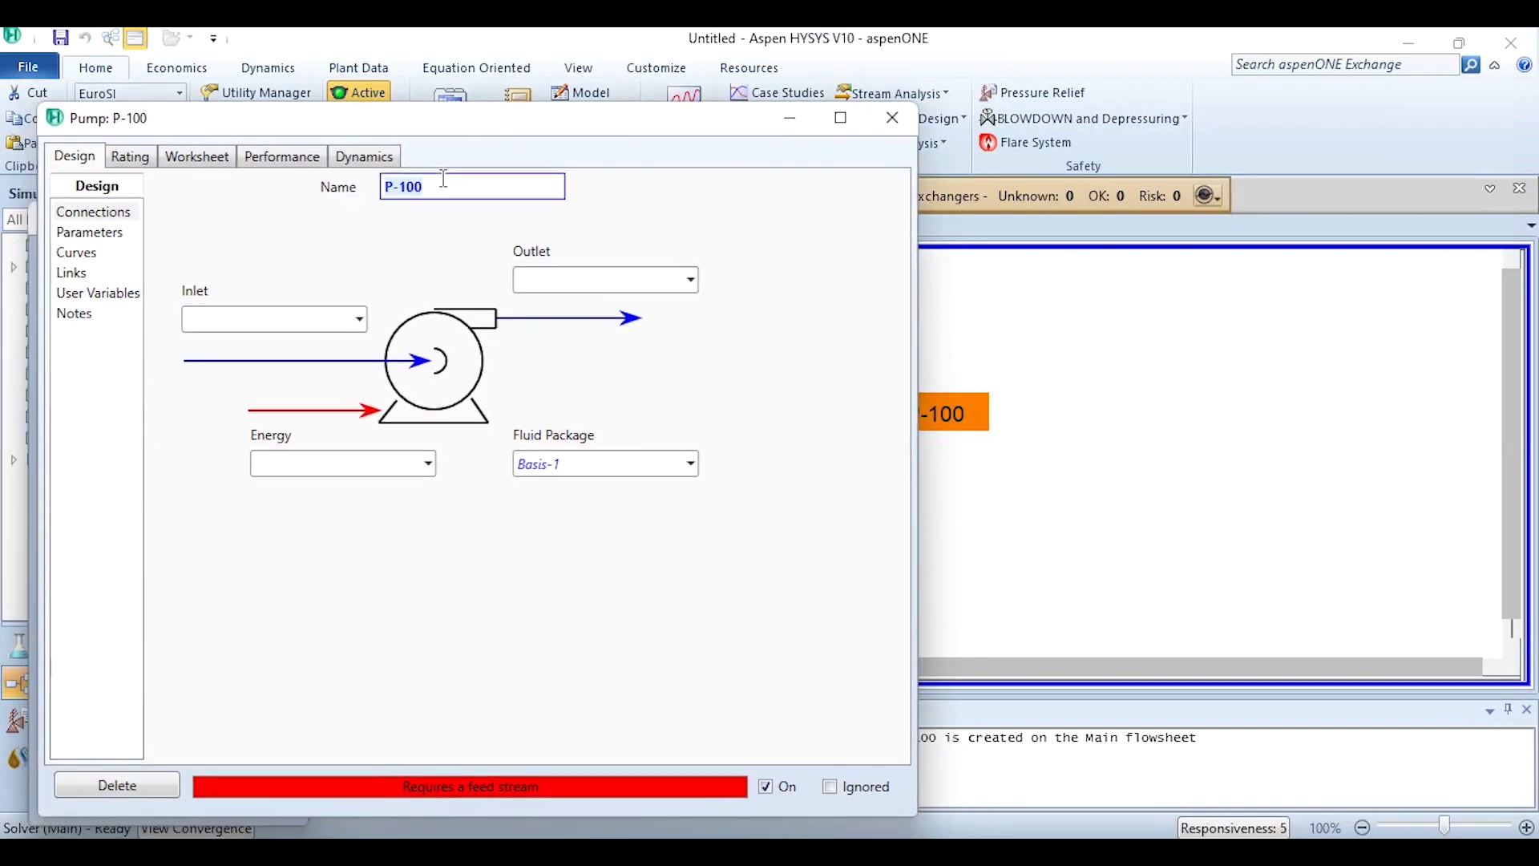
{"action": "type", "text": "Pump"}
{"action": "key", "text": "Return"}
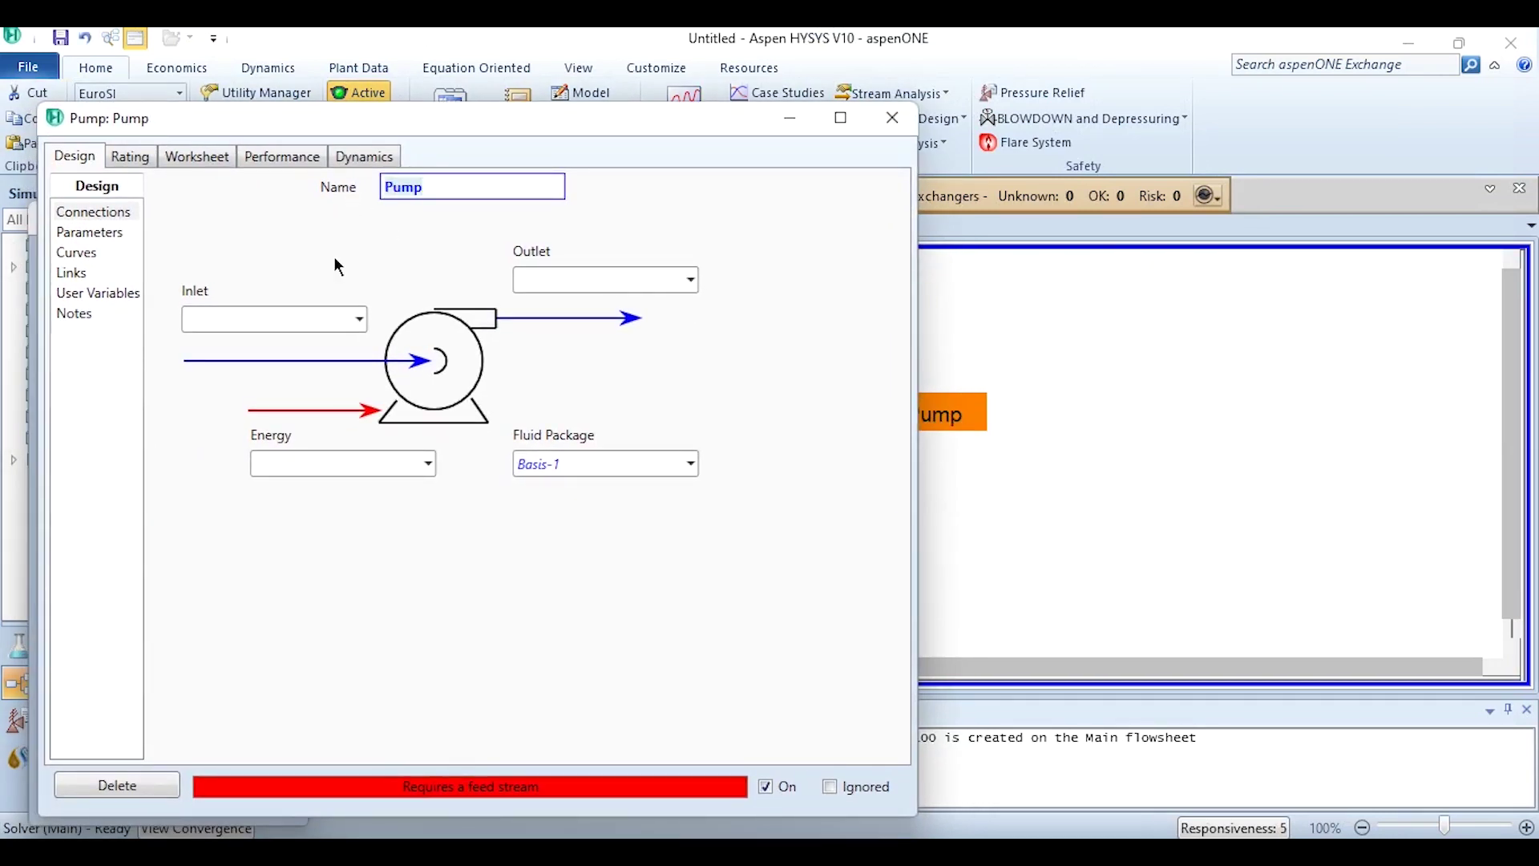
- Connect the pump to Inlet feed, Outlet product and Energy streams
{"action": "left_click", "coordinate": [277, 318]}
{"action": "type", "text": "Inlet"}
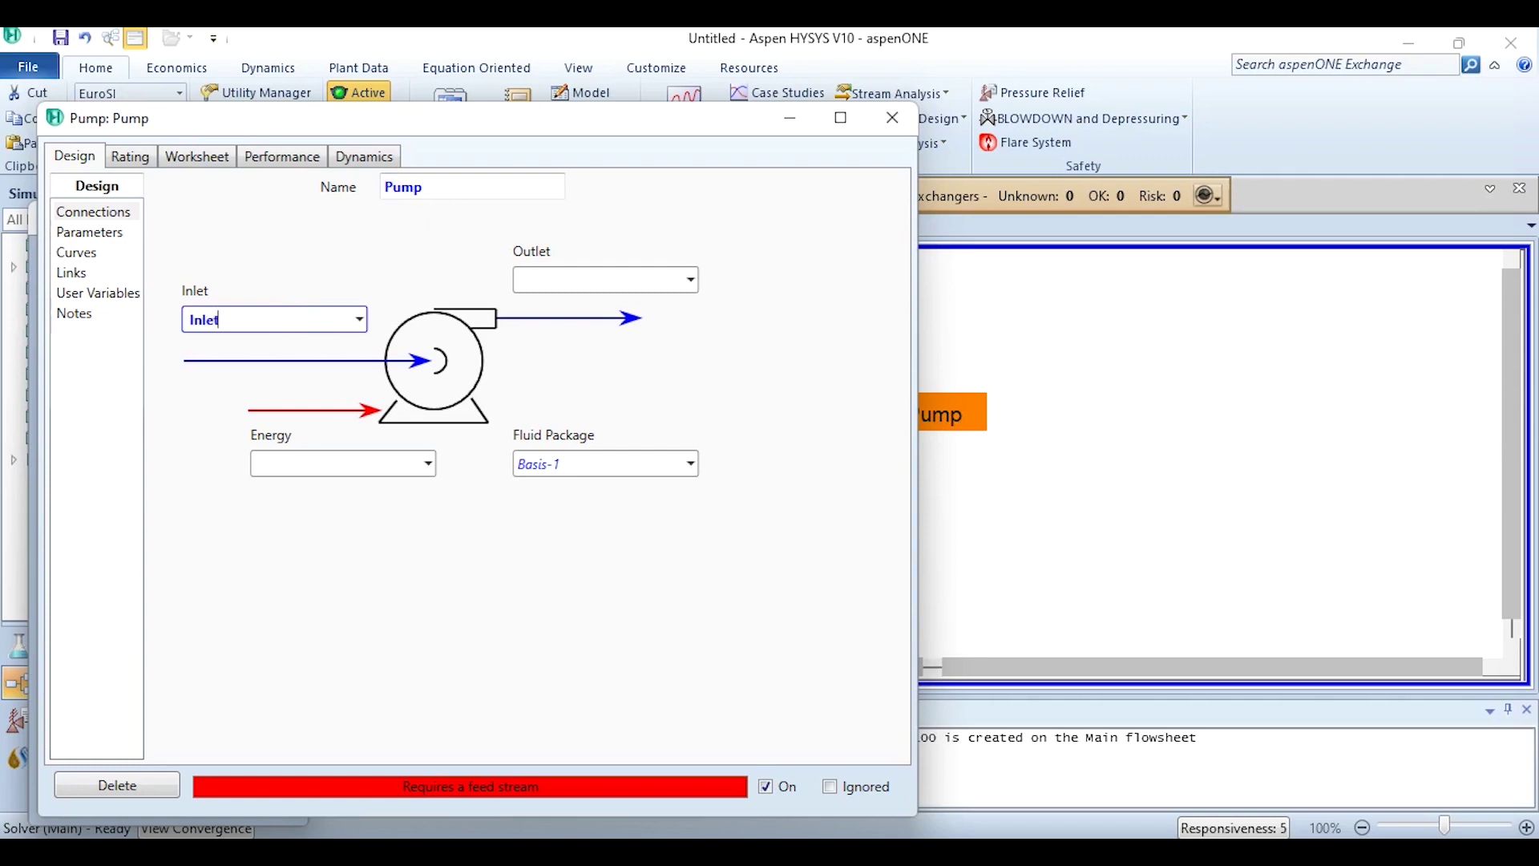
{"action": "key", "text": "Return"}
{"action": "left_click", "coordinate": [599, 279]}
{"action": "type", "text": "Outlet"}
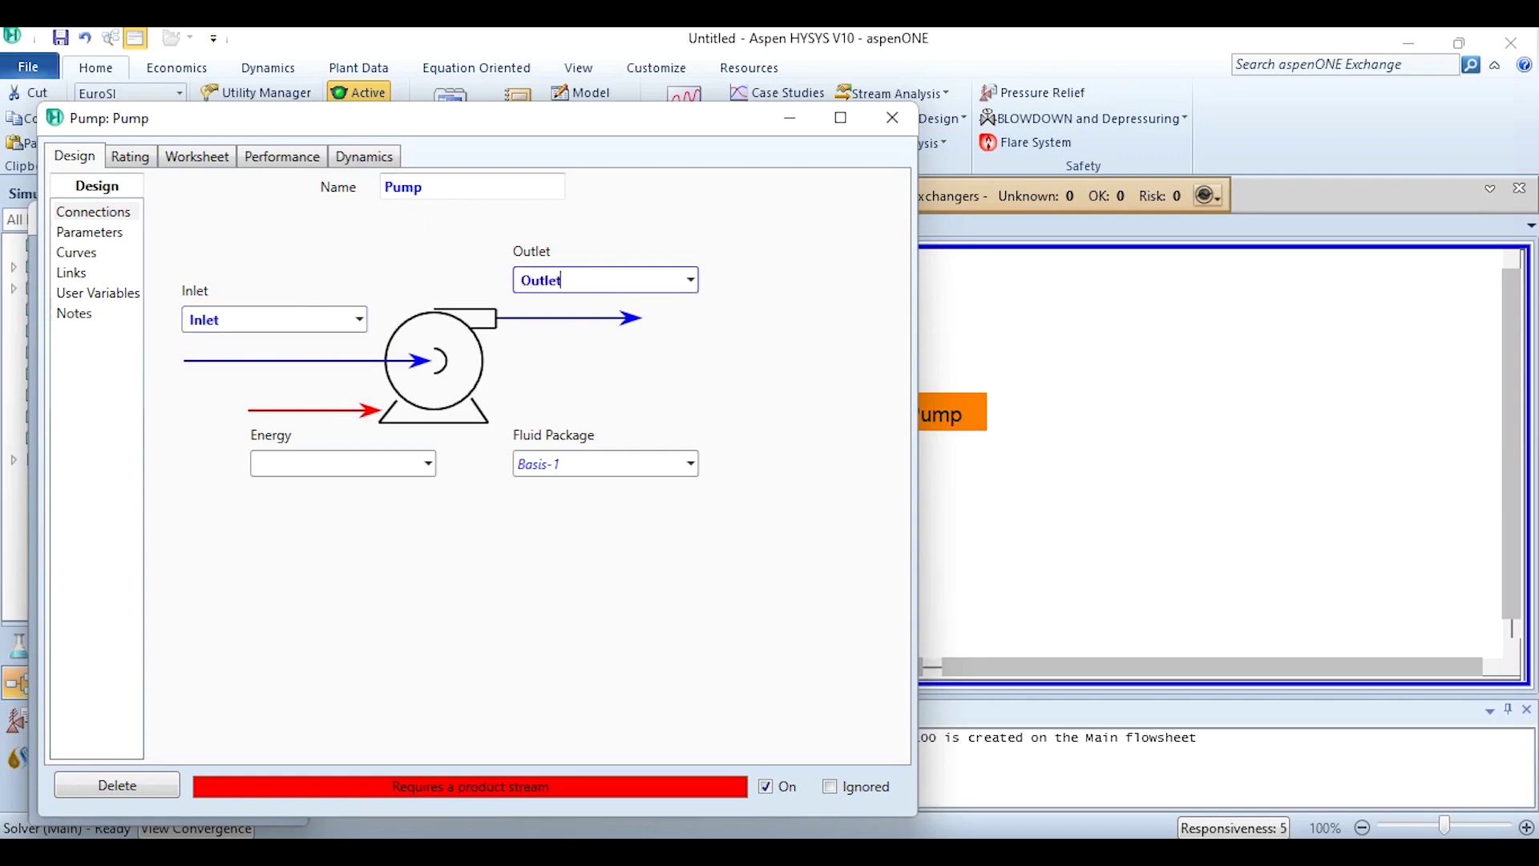
{"action": "key", "text": "Return"}
{"action": "left_click", "coordinate": [301, 453]}
{"action": "type", "text": "Energy"}
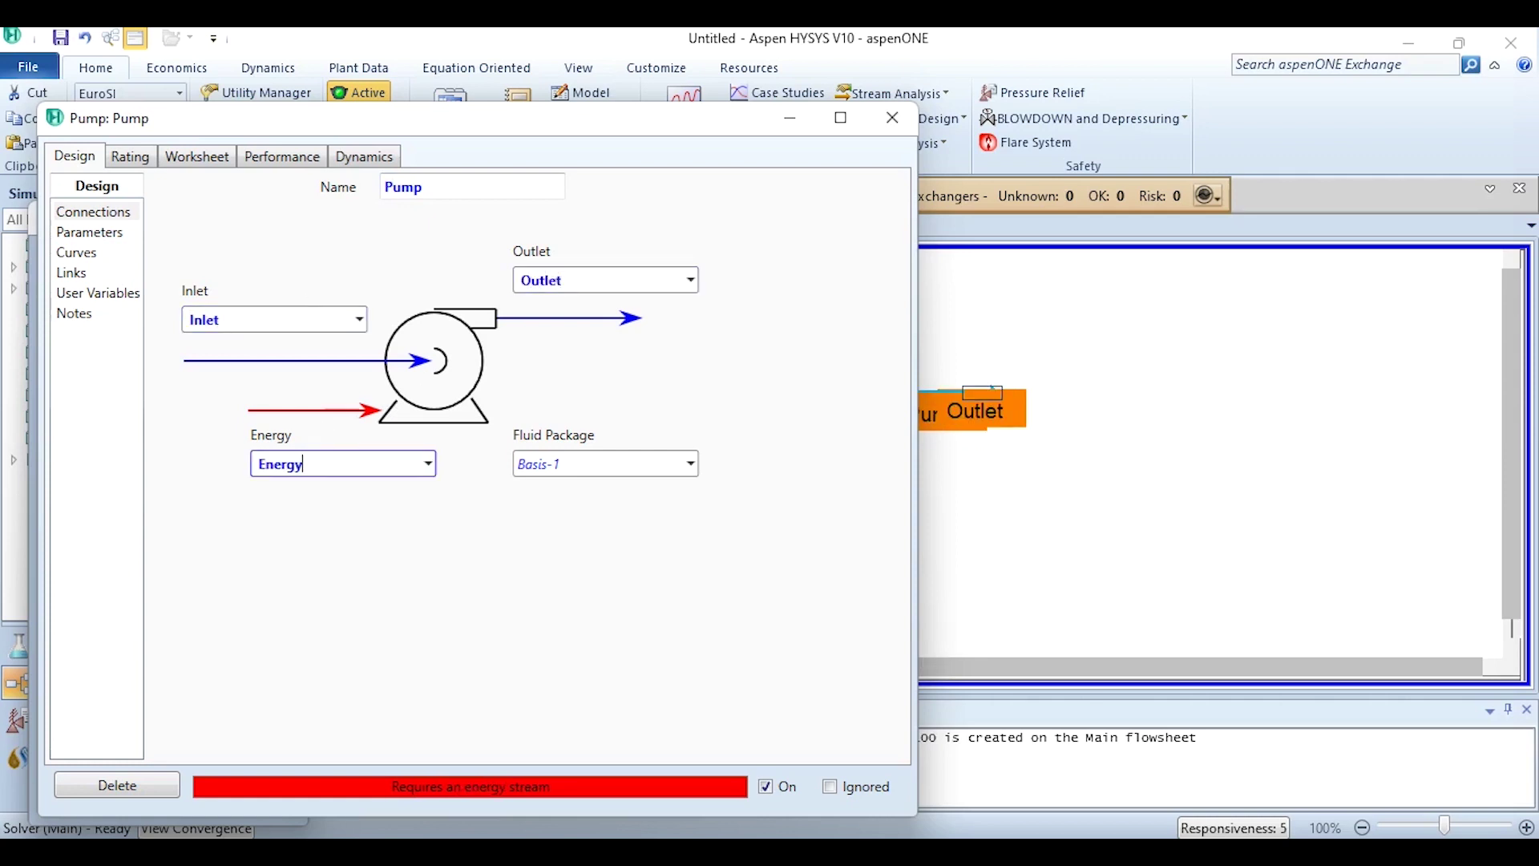
{"action": "key", "text": "Return"}
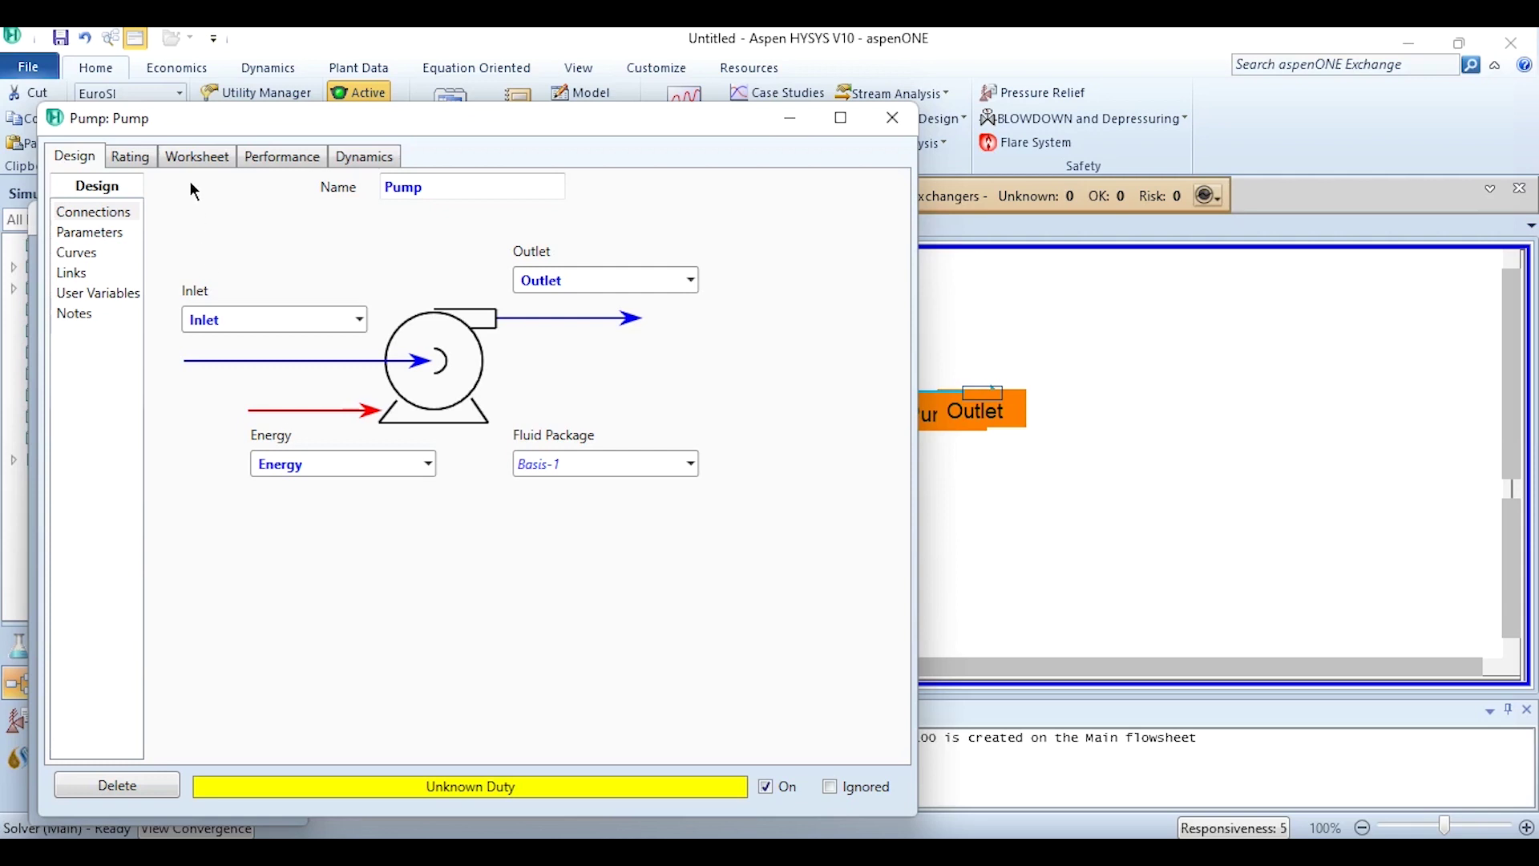
- Specify the Inlet stream at 30 °C, 1 bar and 30000 kg/h mass flow
{"action": "left_click", "coordinate": [189, 156]}
{"action": "left_click", "coordinate": [453, 235]}
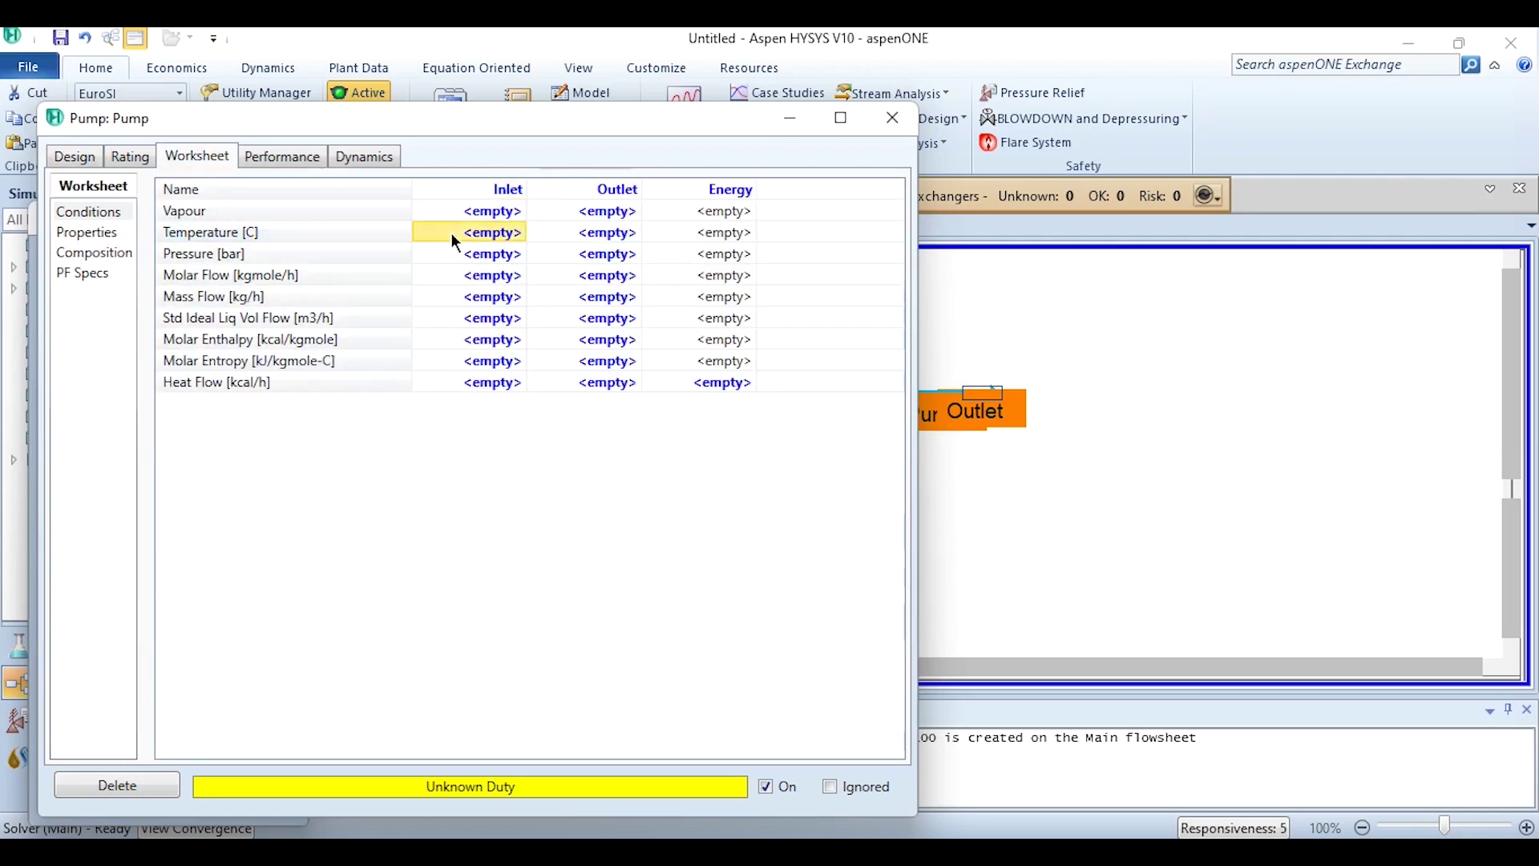
{"action": "type", "text": "30"}
{"action": "key", "text": "Return"}
{"action": "key", "text": "Down"}
{"action": "type", "text": "1"}
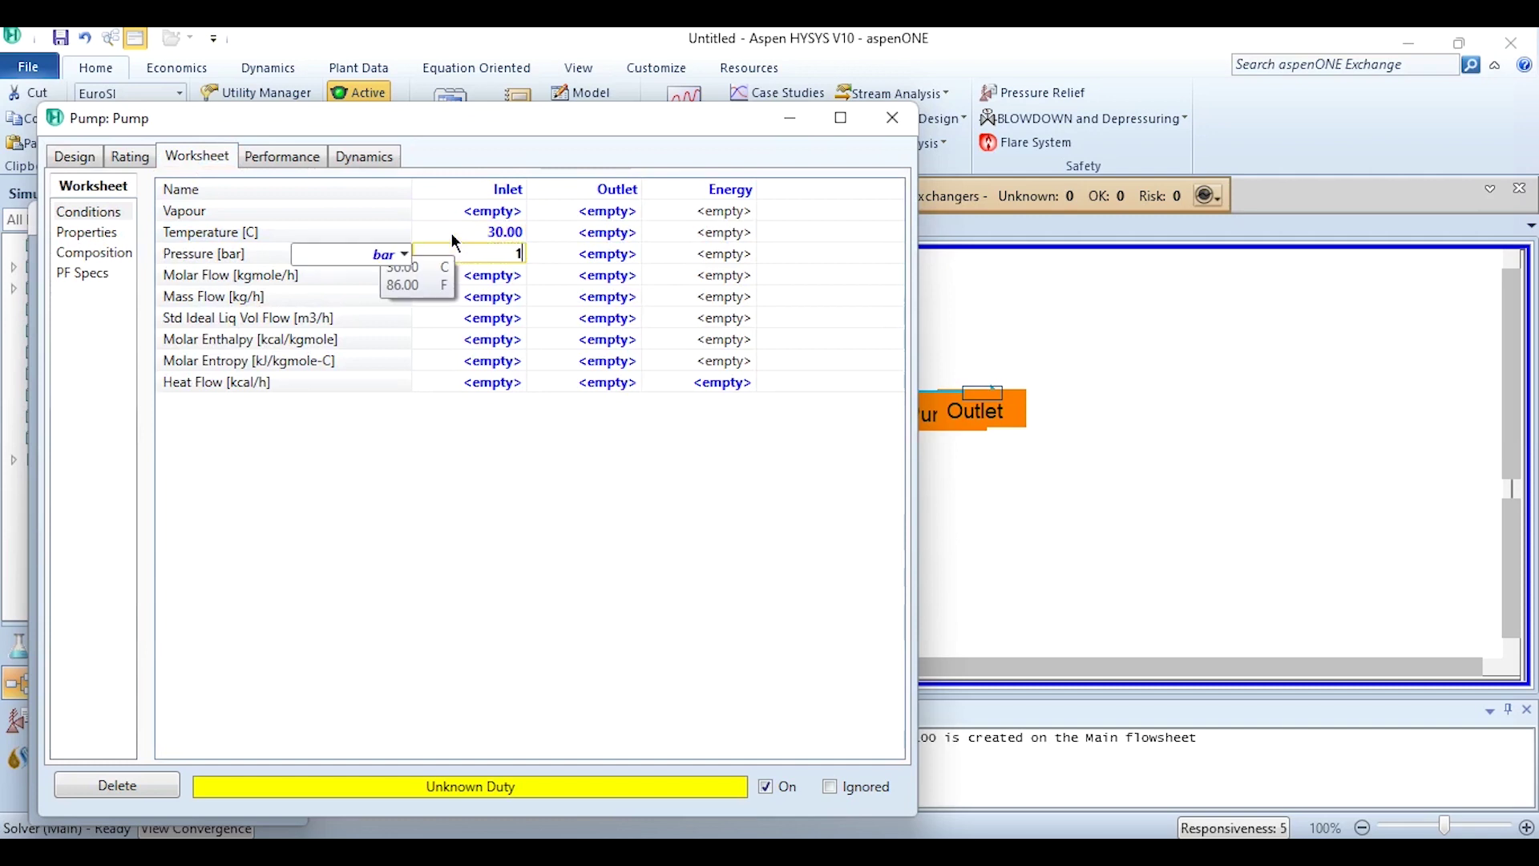
{"action": "key", "text": "Return"}
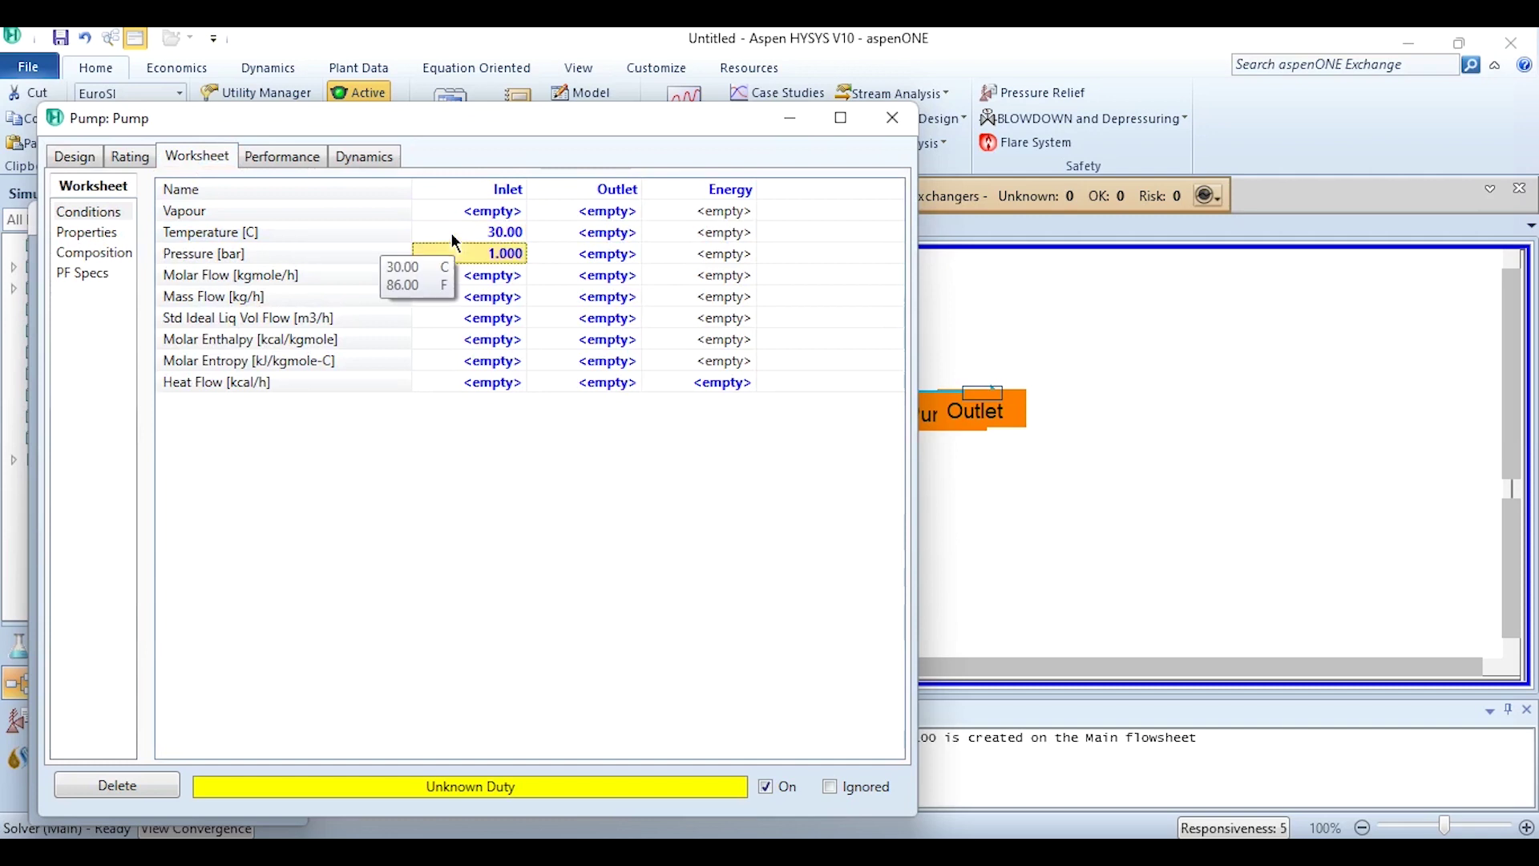
{"action": "left_click", "coordinate": [474, 310]}
{"action": "key", "text": "Up"}
{"action": "type", "text": "3.00"}
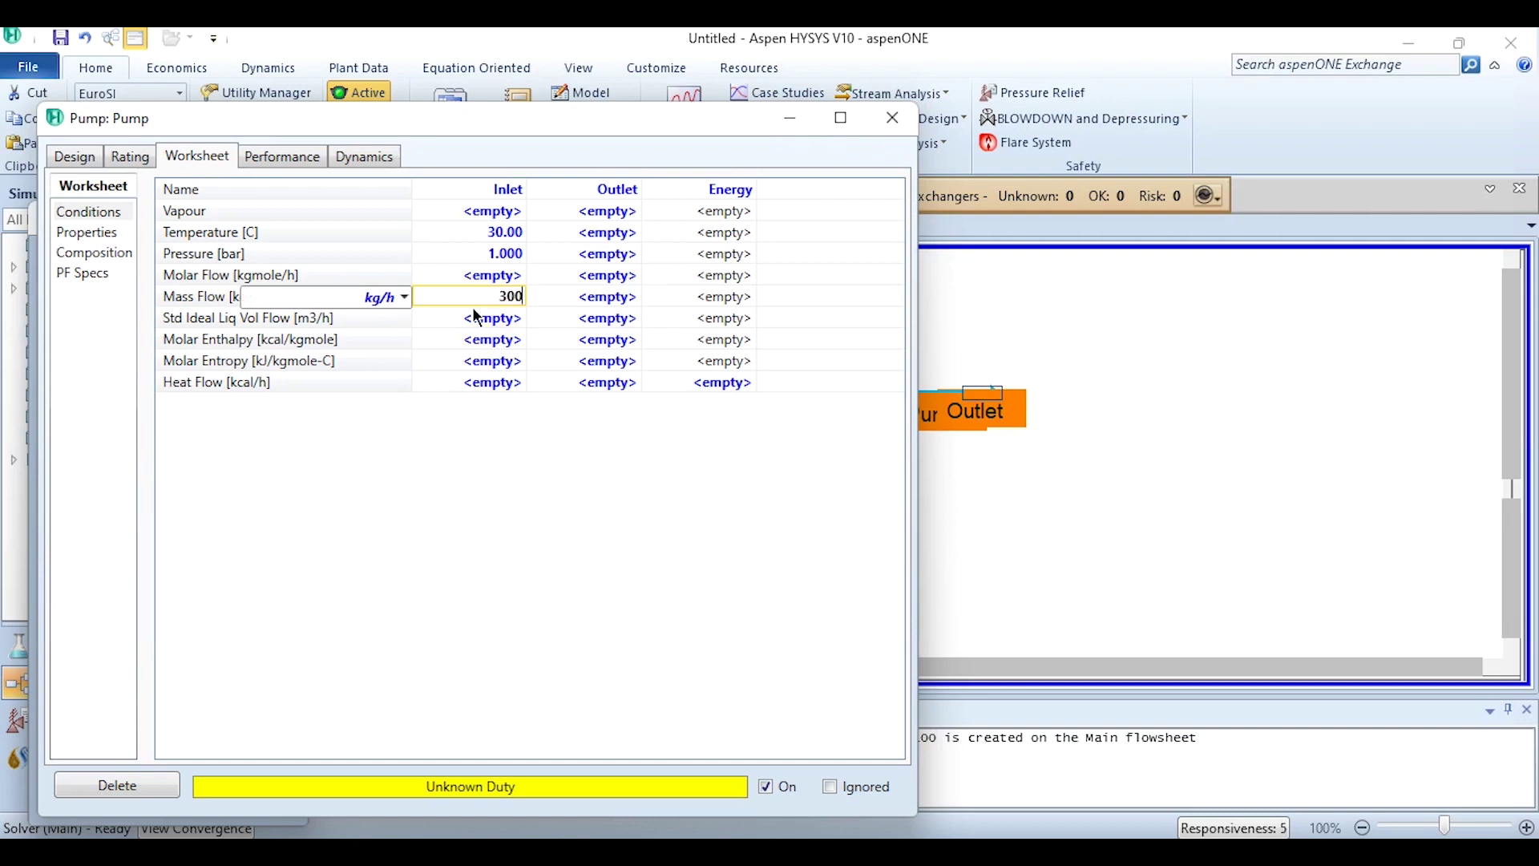
{"action": "type", "text": "0e+0"}
{"action": "key", "text": "Return"}
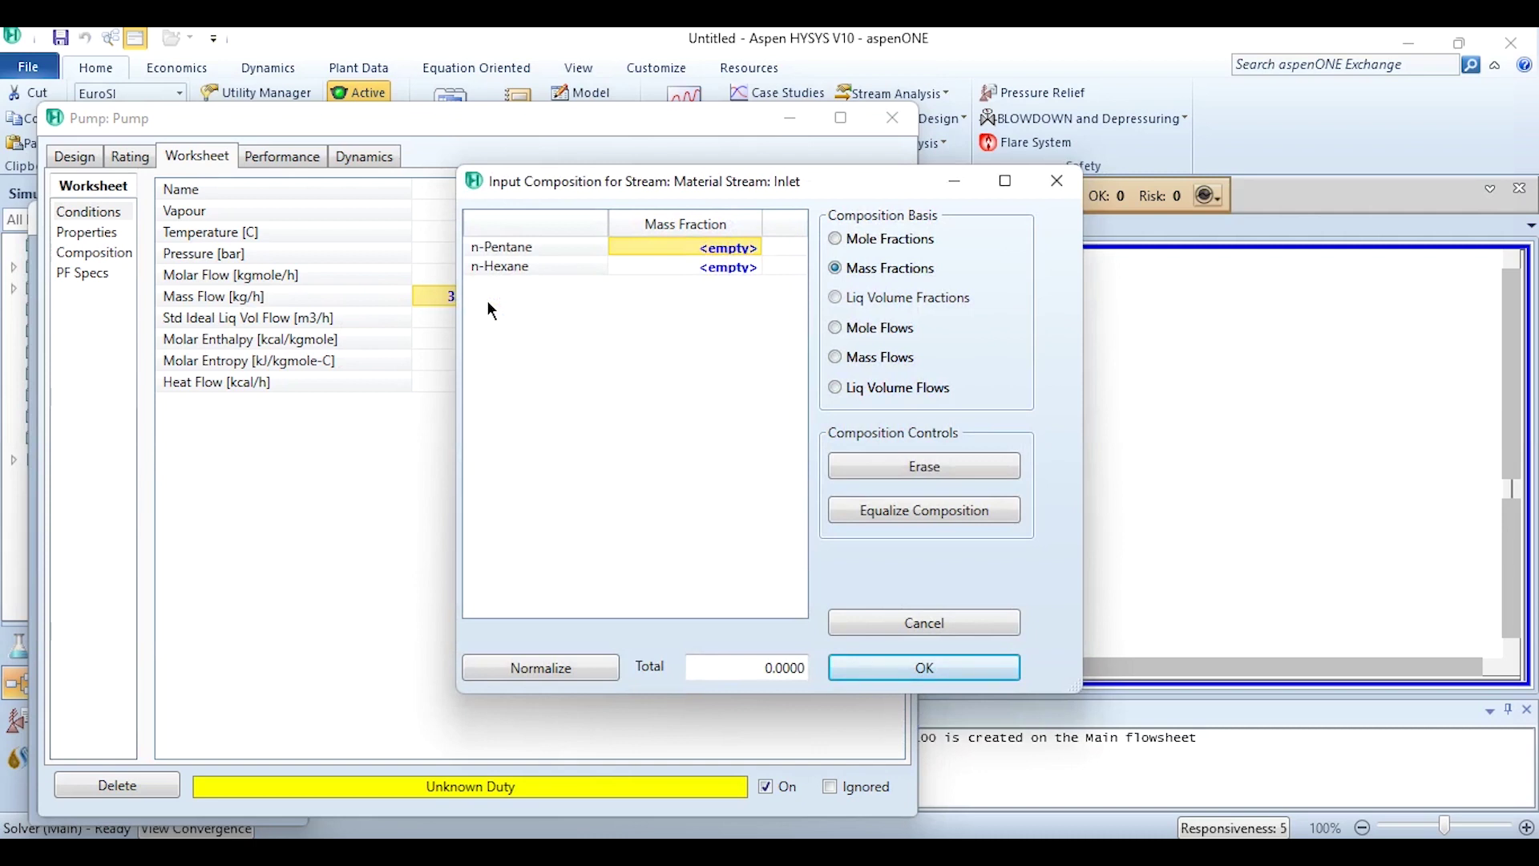
- Enter 0.5 mass fractions for both n-Pentane and n-Hexane in the Inlet composition
{"action": "key", "text": "alt+Tab"}
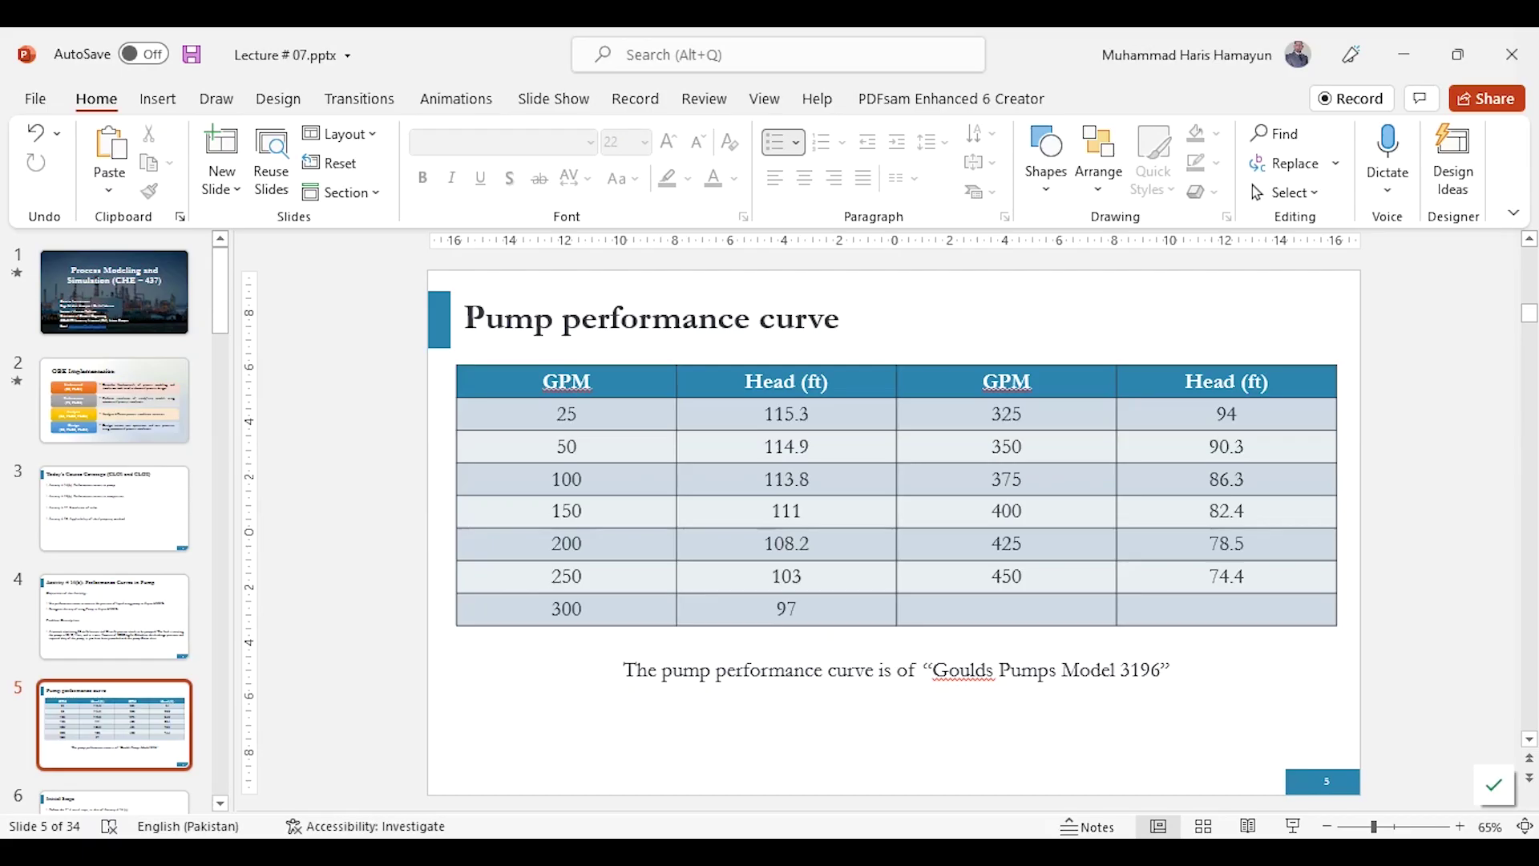
{"action": "key", "text": "Page_Up"}
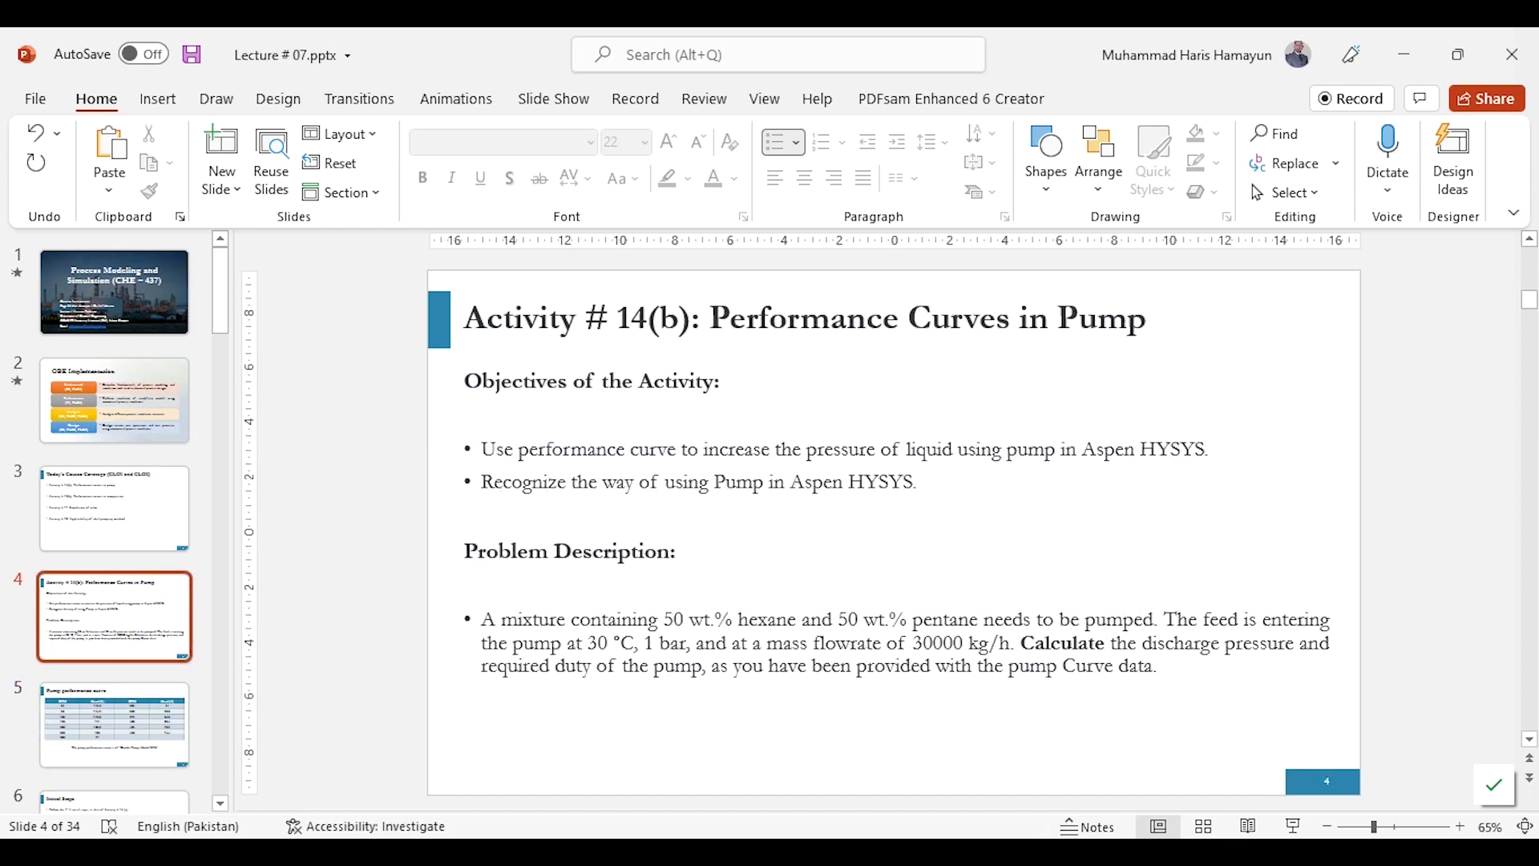
{"action": "key", "text": "alt+Tab"}
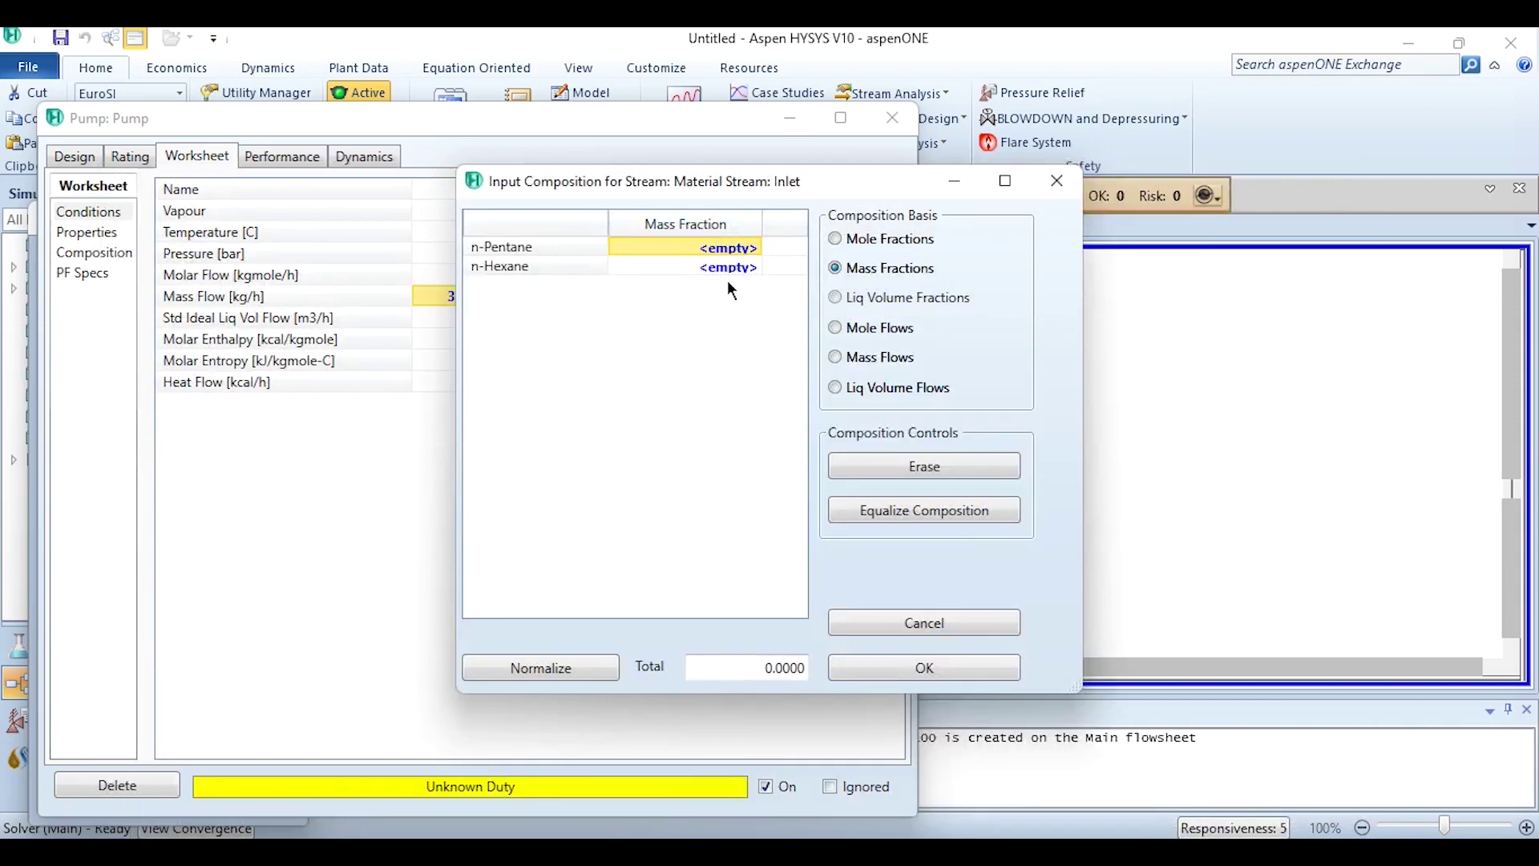
{"action": "type", "text": "0.5"}
{"action": "key", "text": "Return"}
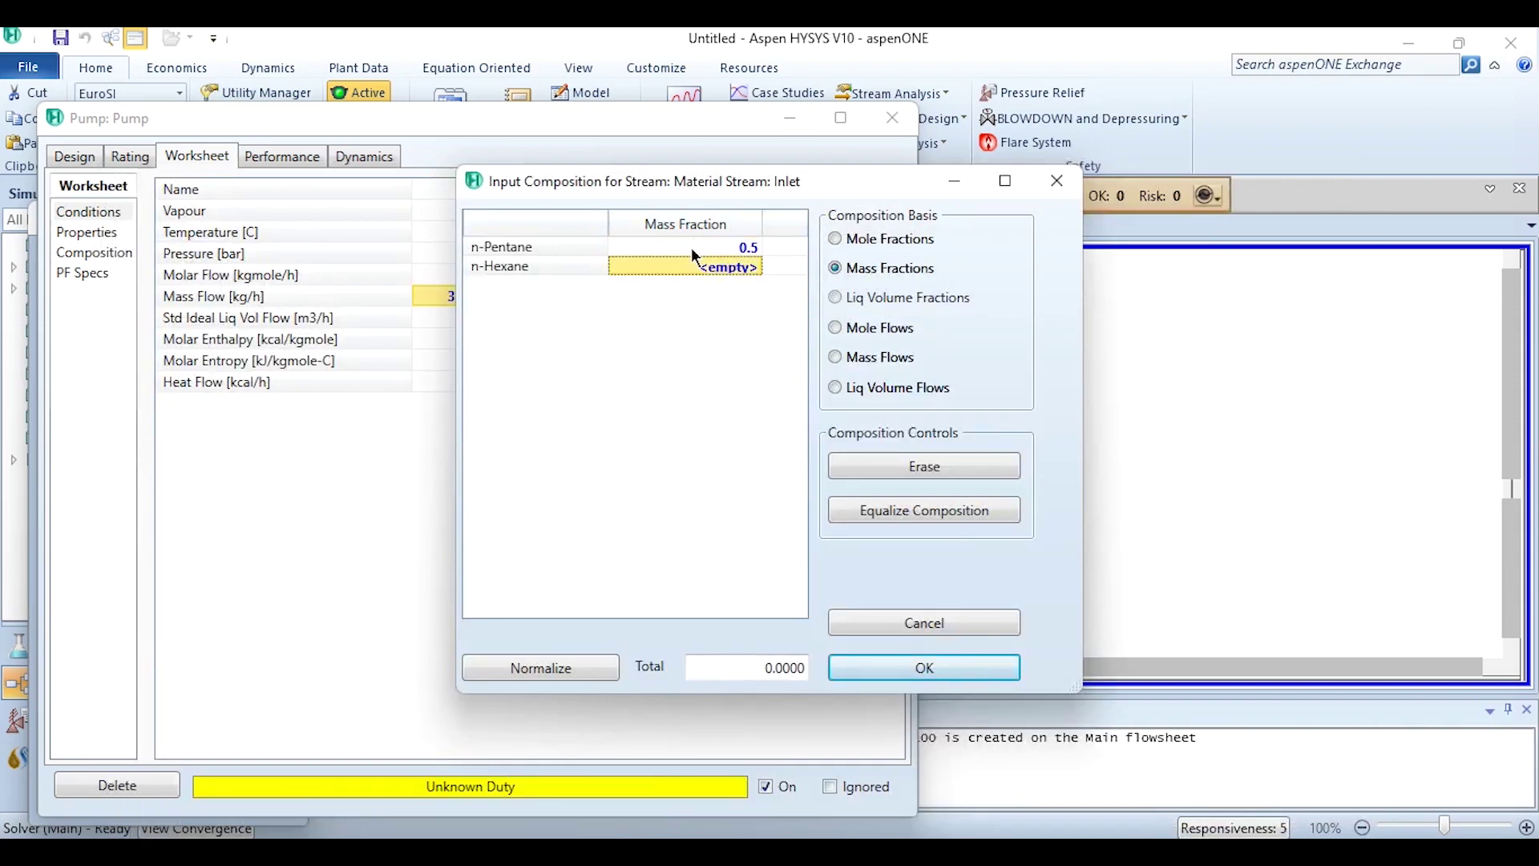
{"action": "type", "text": "0.5"}
{"action": "key", "text": "Return"}
{"action": "left_click", "coordinate": [874, 671]}
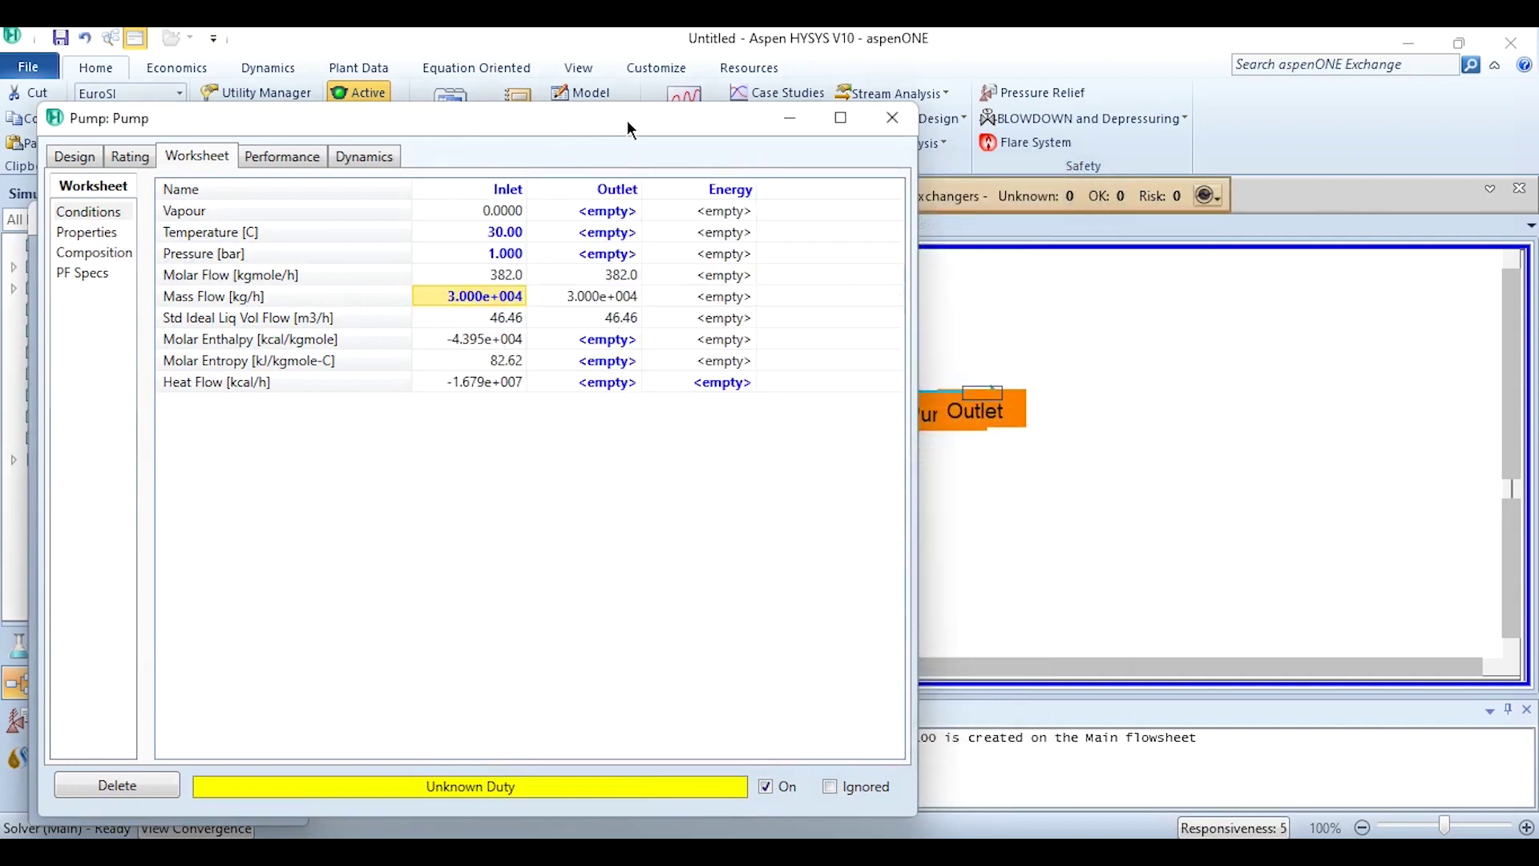
- Bring the pump window back into view and show its Rating curves page
{"action": "left_click_drag", "start_coordinate": [626, 120], "coordinate": [494, 116]}
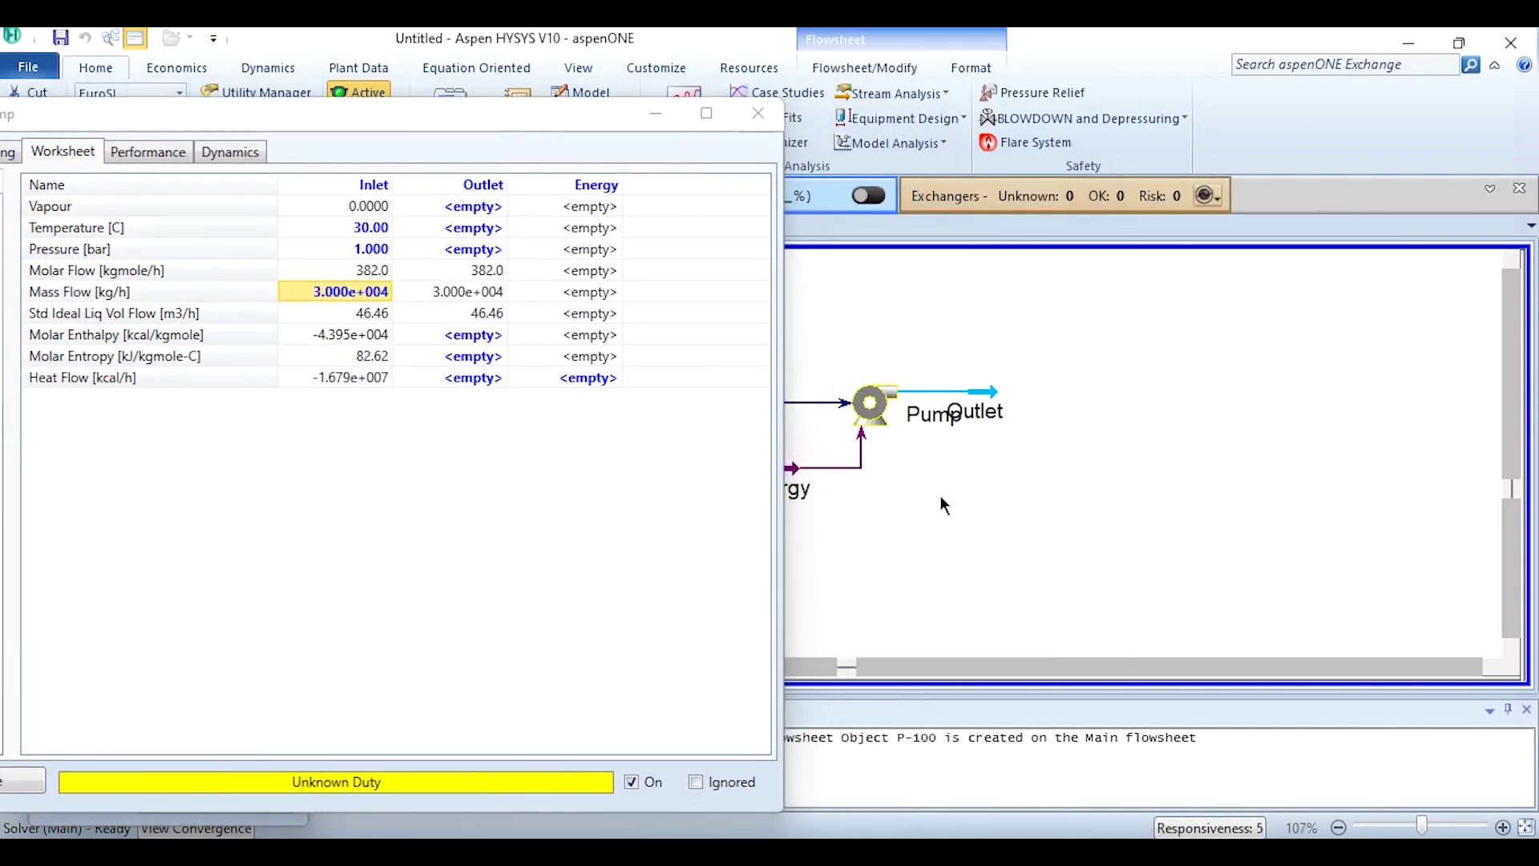
{"action": "mouse_move", "coordinate": [885, 422]}
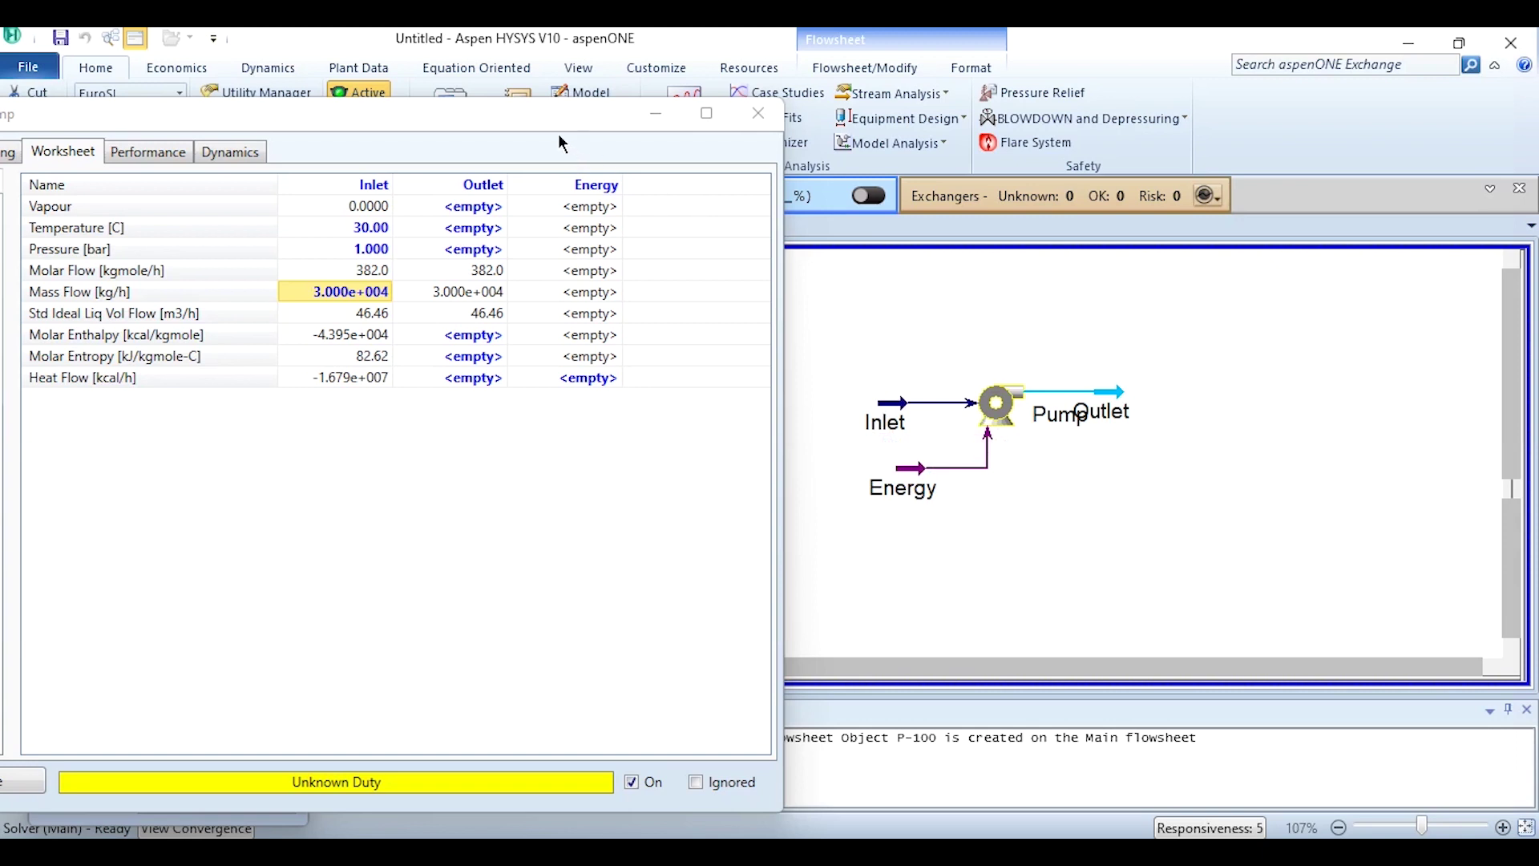
{"action": "left_click_drag", "start_coordinate": [547, 119], "coordinate": [715, 108]}
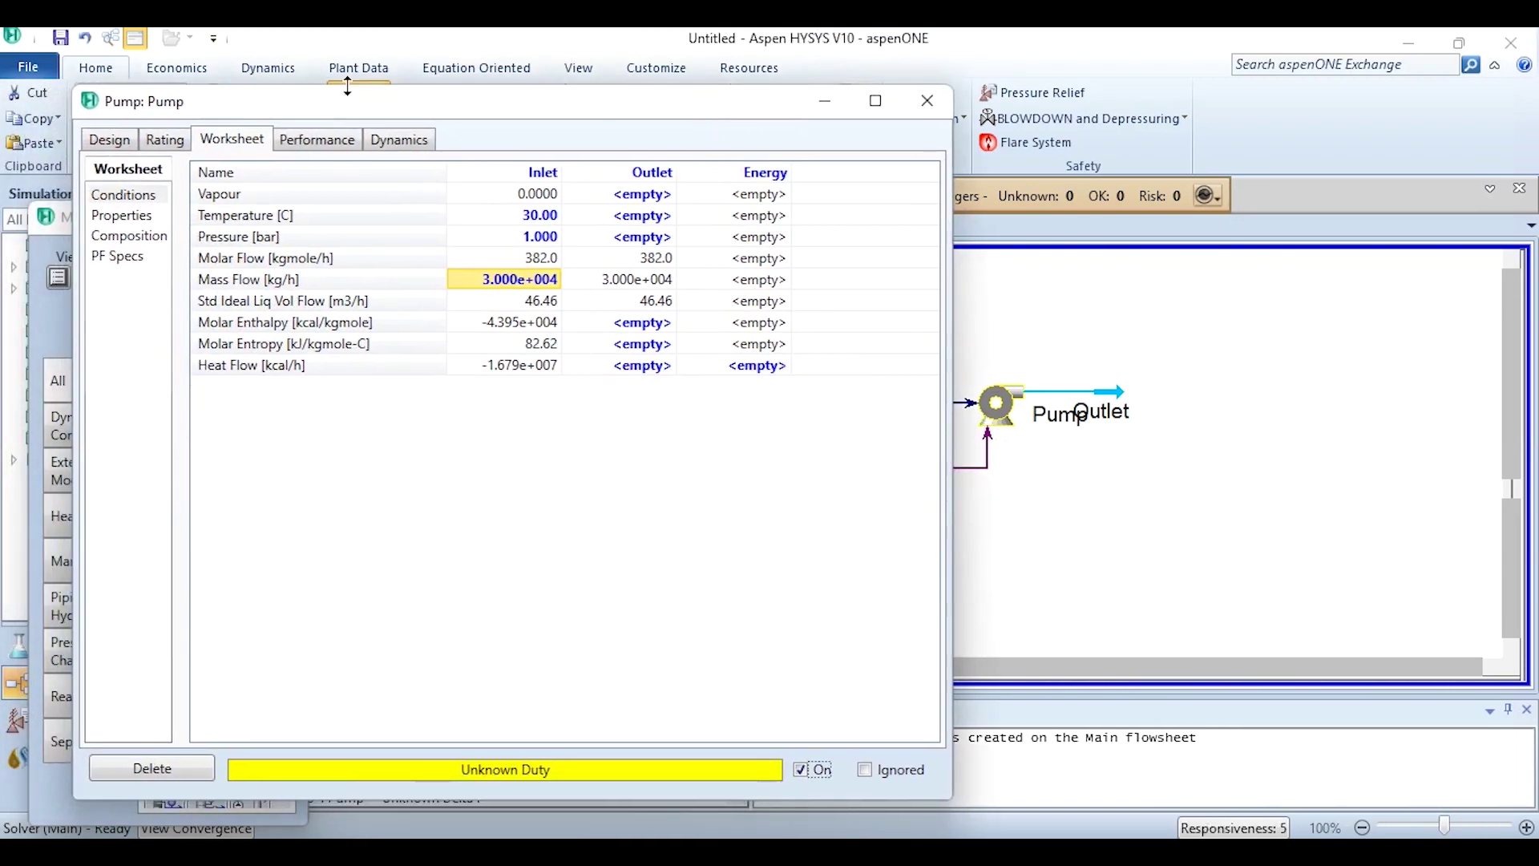
{"action": "left_click", "coordinate": [167, 141]}
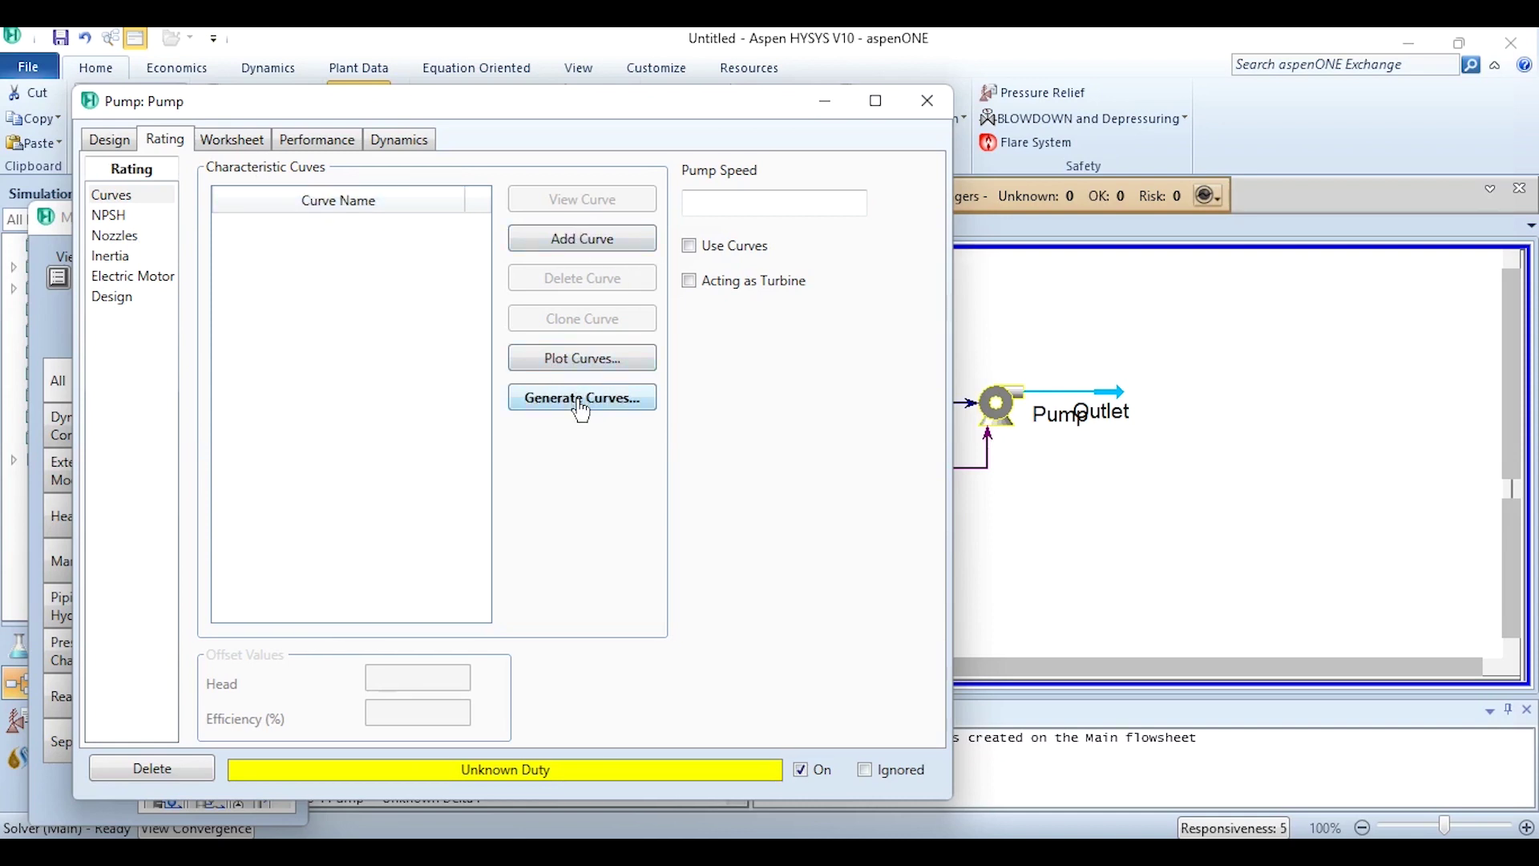
- Add PumpCurve-1 with flow units USGPM and head units ft, ready for data entry
{"action": "left_click", "coordinate": [567, 240]}
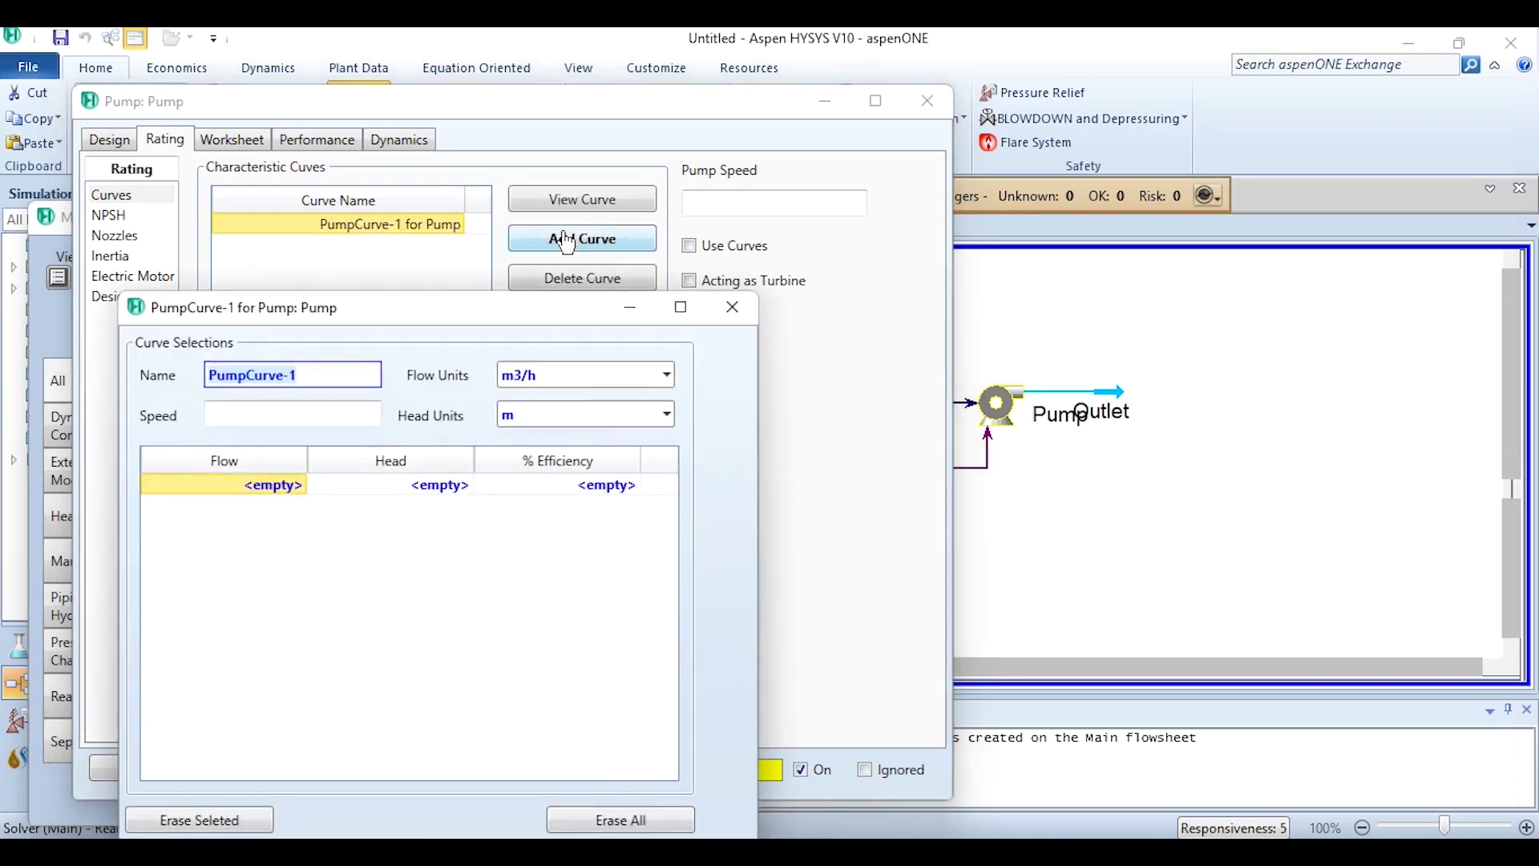
{"action": "left_click_drag", "start_coordinate": [500, 320], "coordinate": [710, 171]}
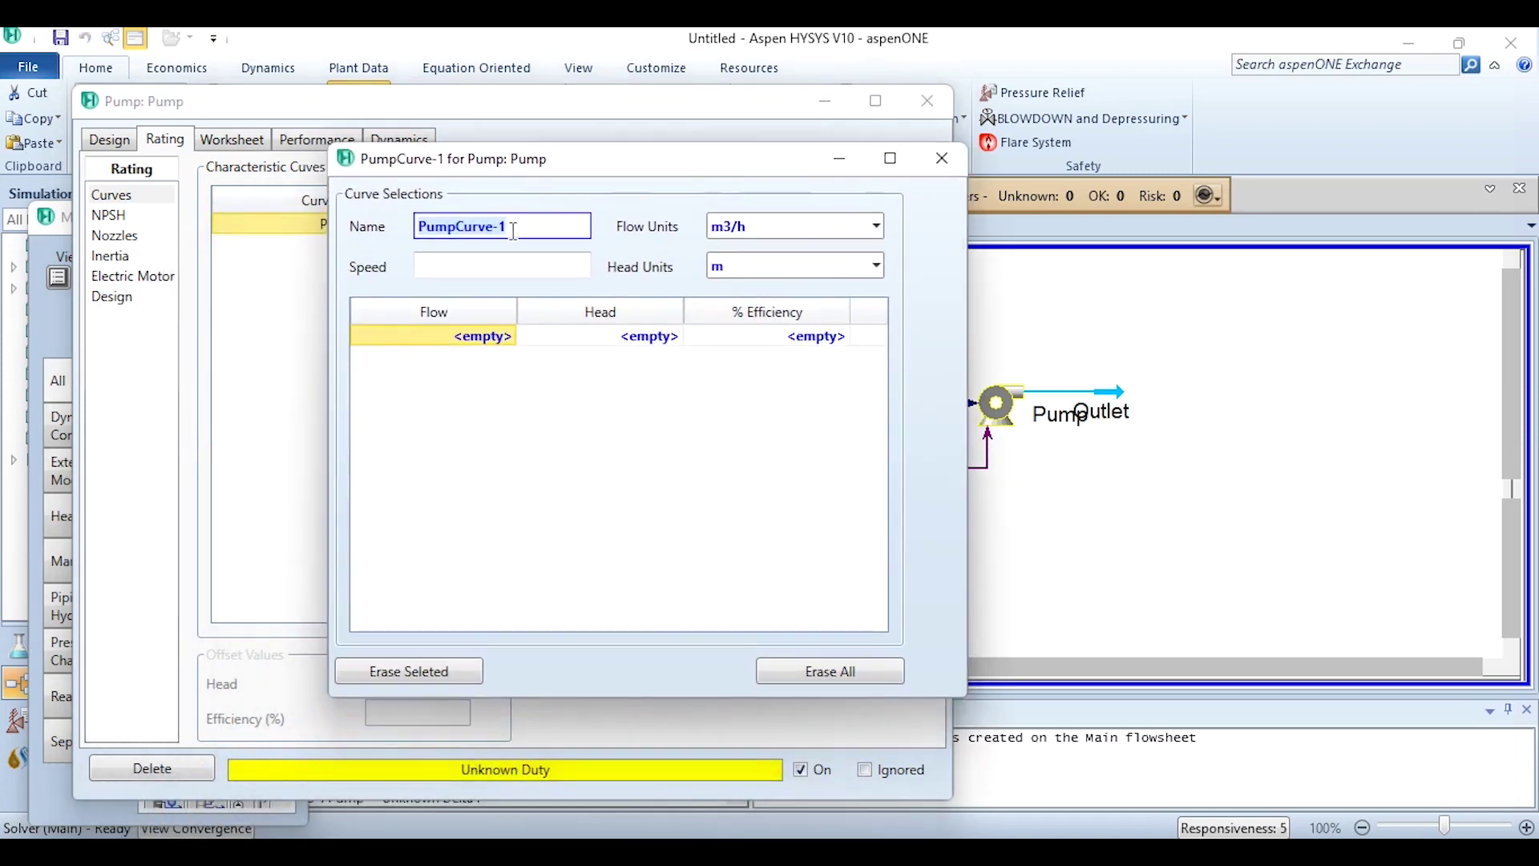
{"action": "left_click", "coordinate": [755, 232]}
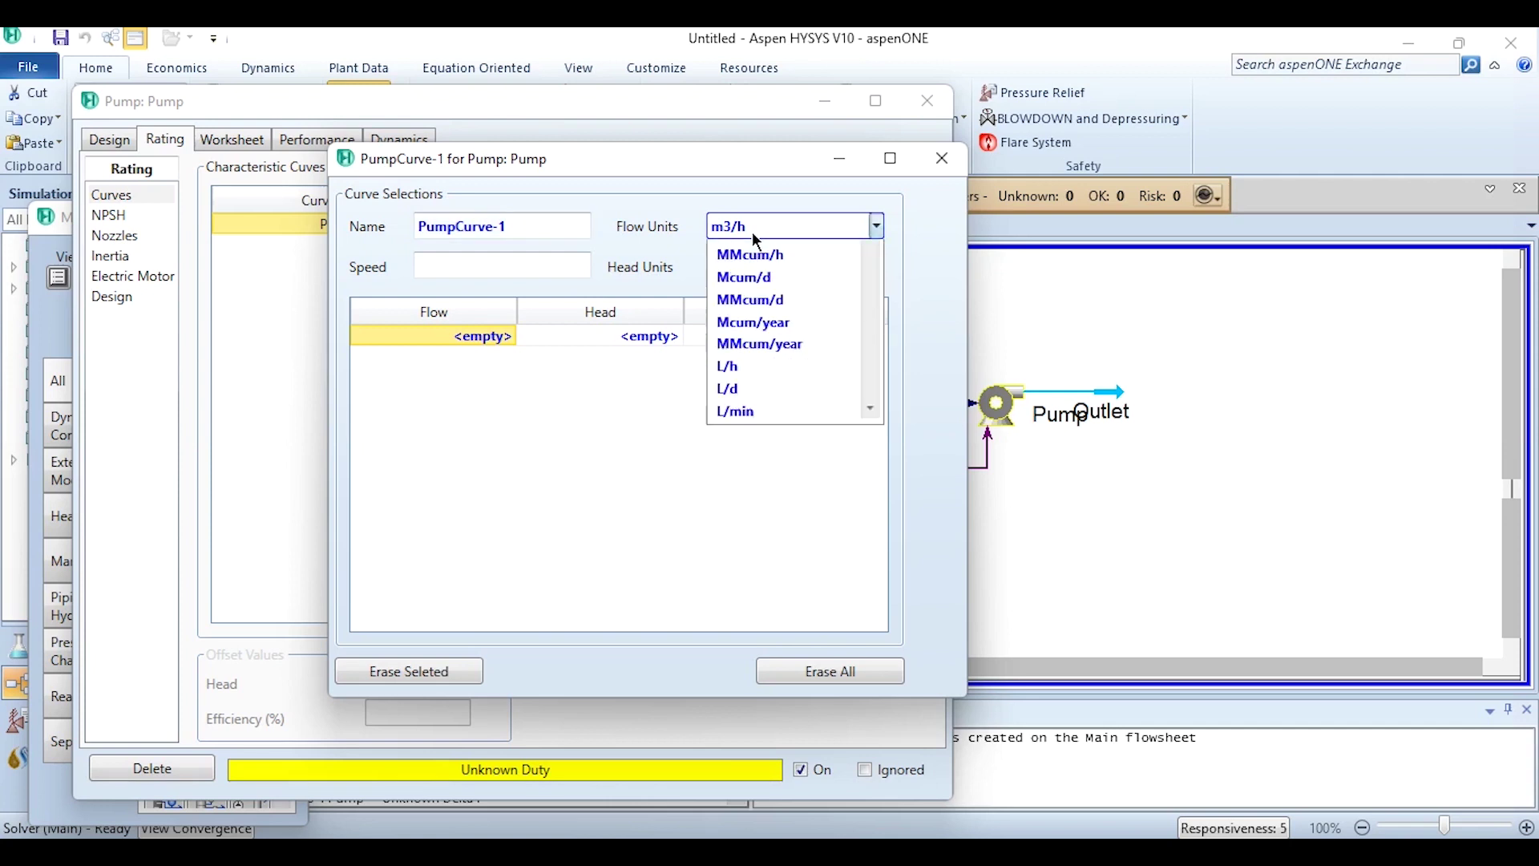
{"action": "left_click_drag", "start_coordinate": [873, 305], "coordinate": [874, 449]}
{"action": "left_click", "coordinate": [763, 393]}
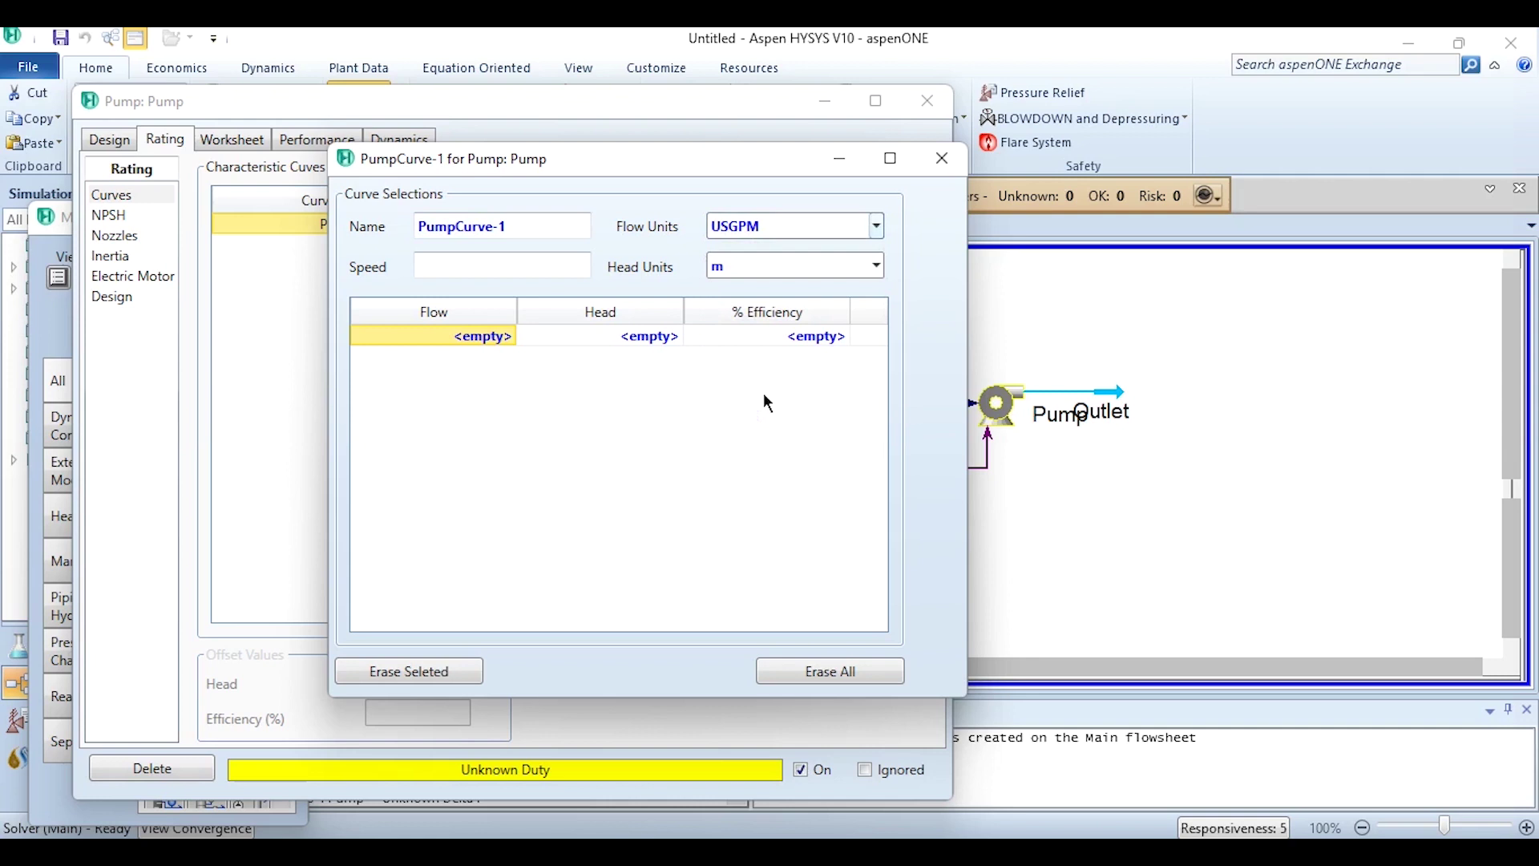
{"action": "left_click", "coordinate": [877, 267]}
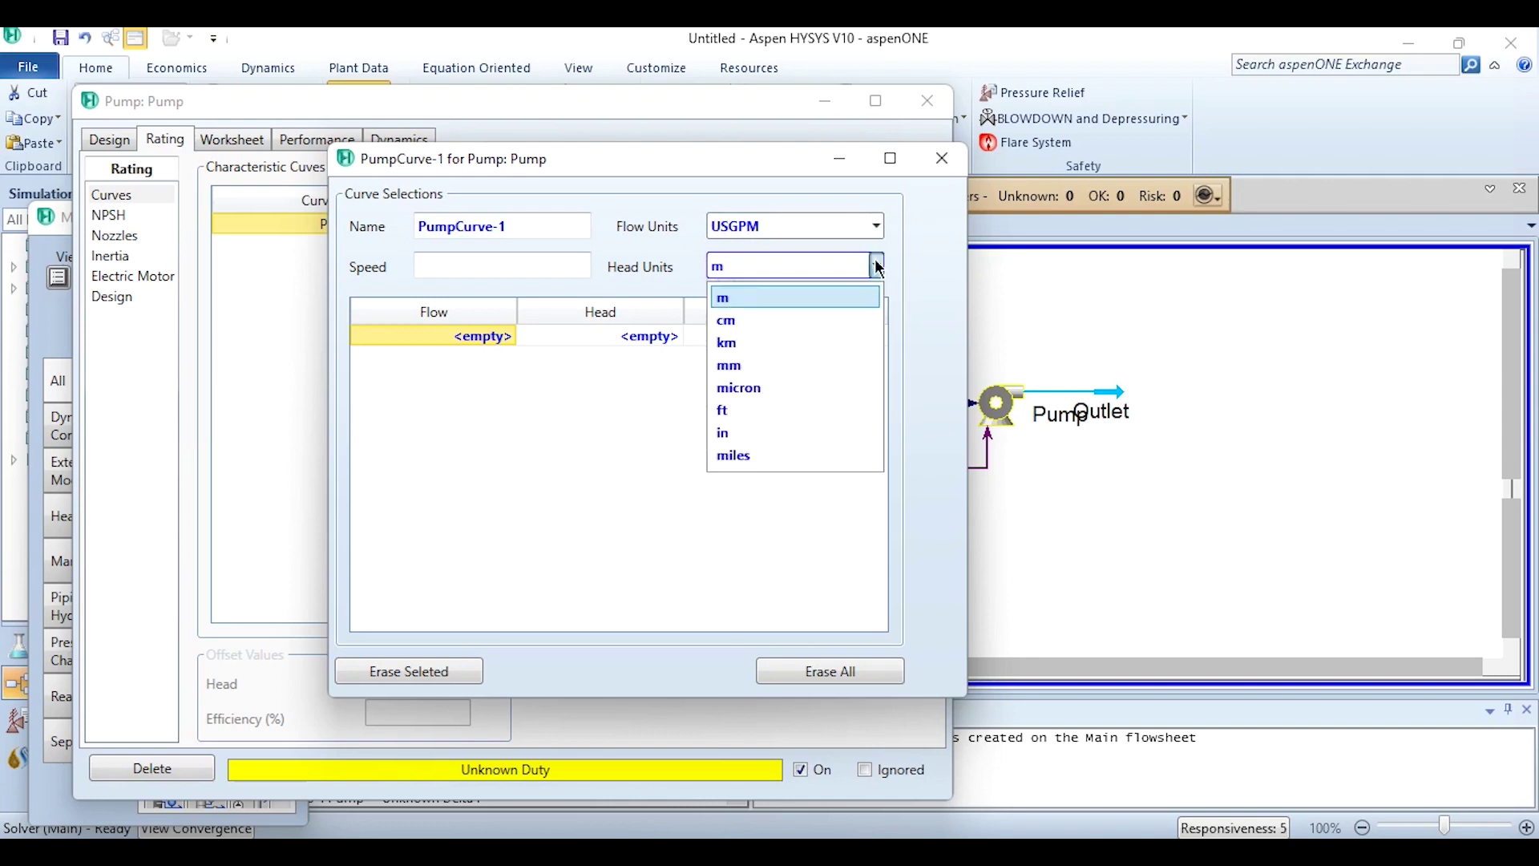
{"action": "left_click", "coordinate": [779, 405]}
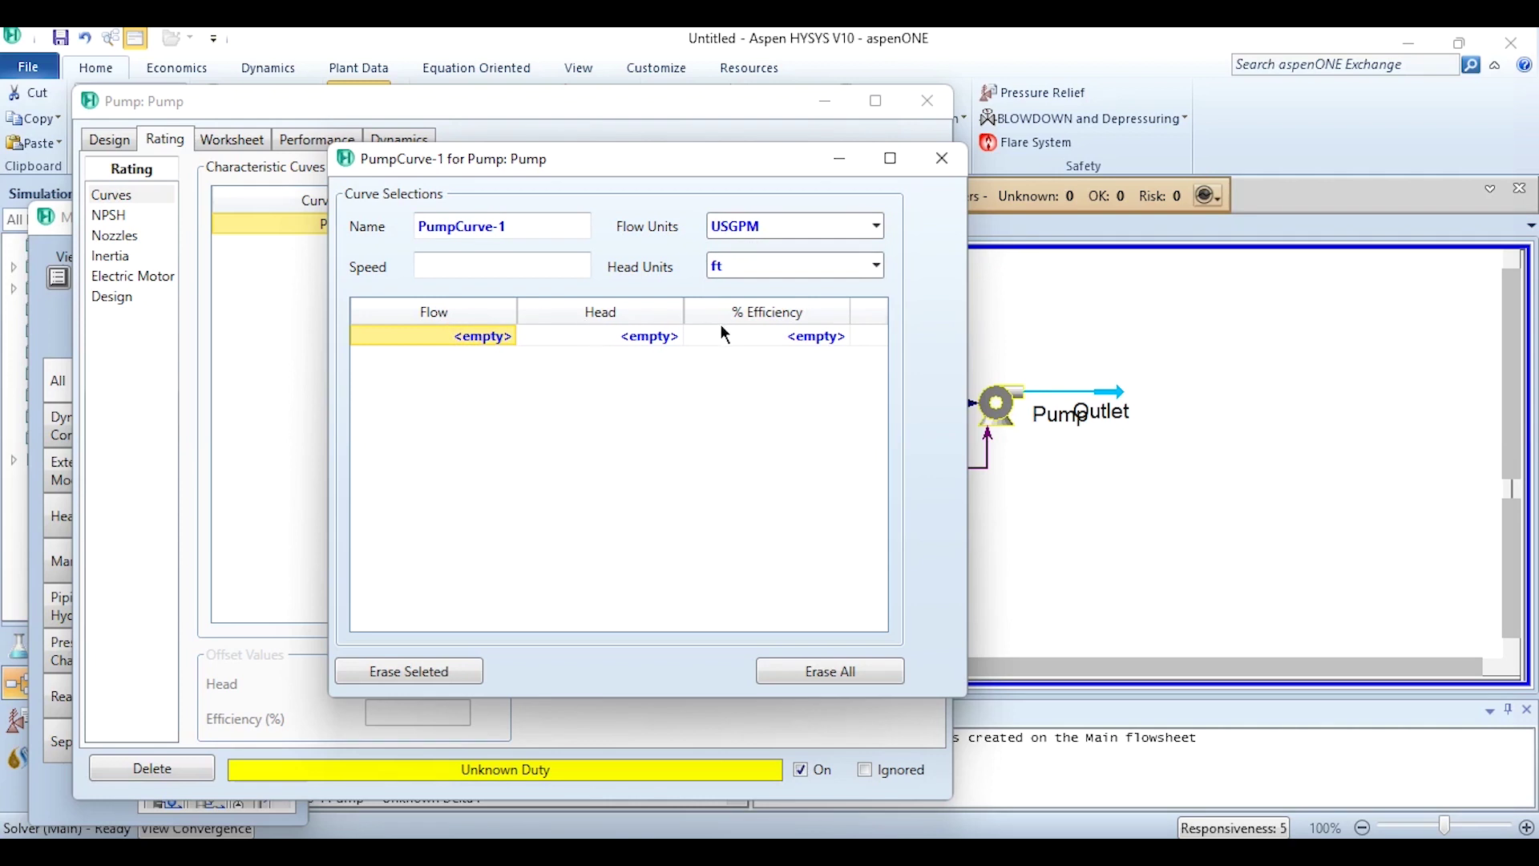
{"action": "left_click", "coordinate": [498, 254]}
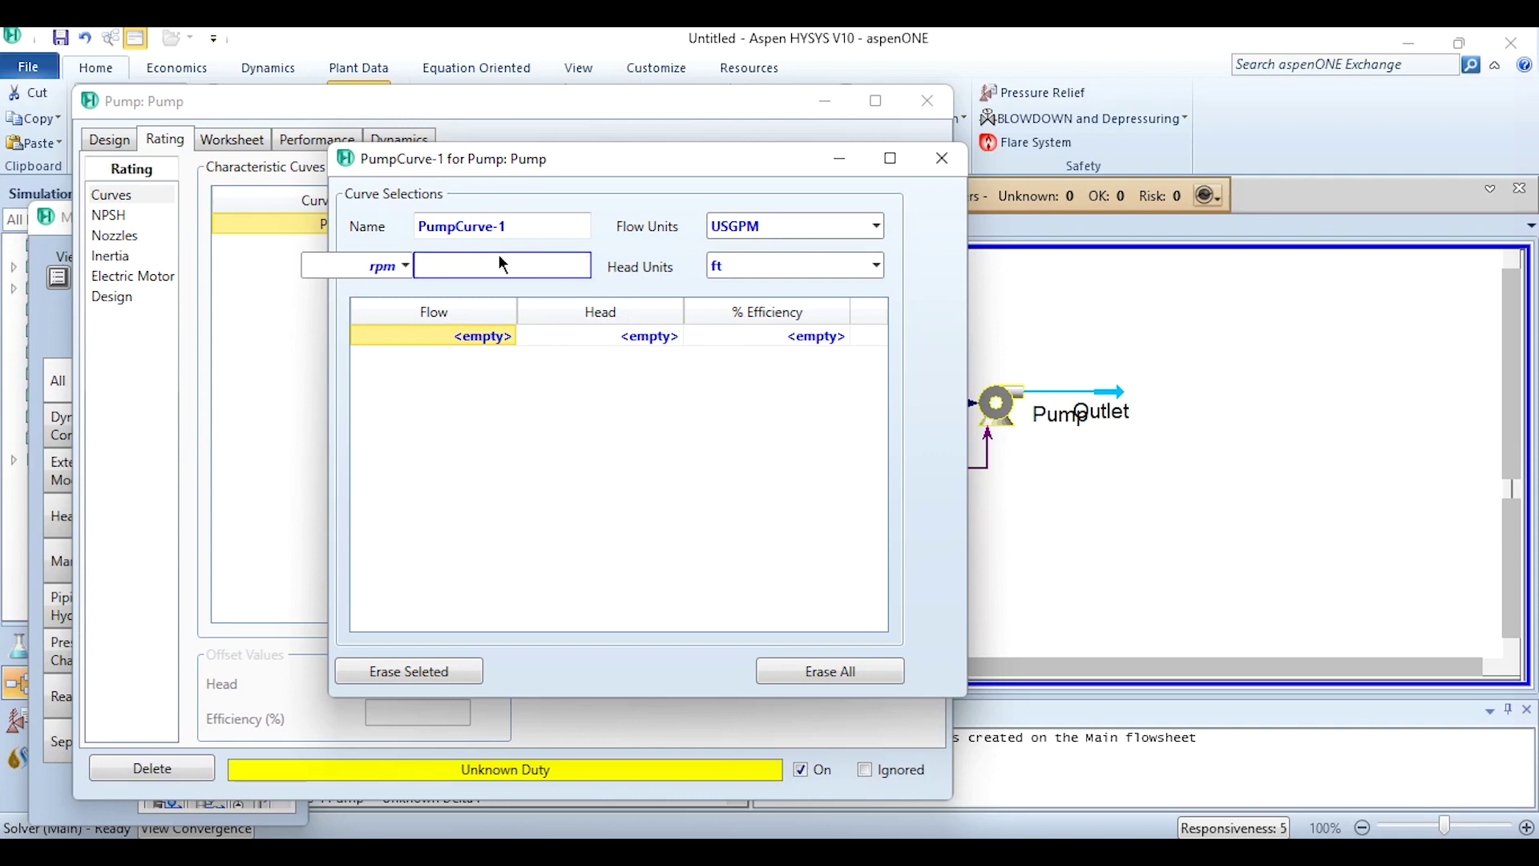
{"action": "left_click", "coordinate": [563, 340]}
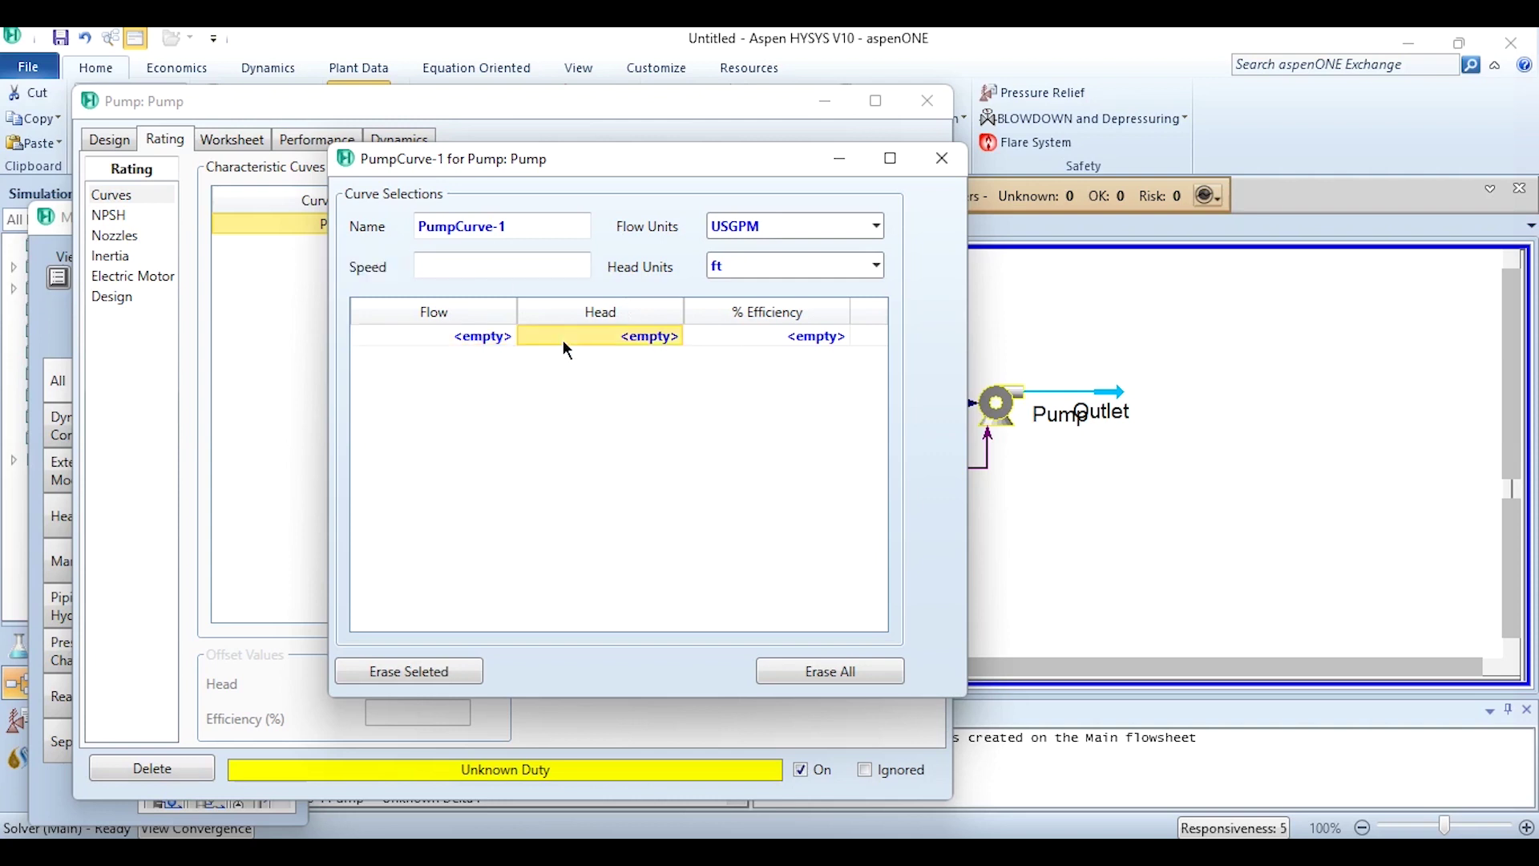
{"action": "left_click", "coordinate": [506, 341]}
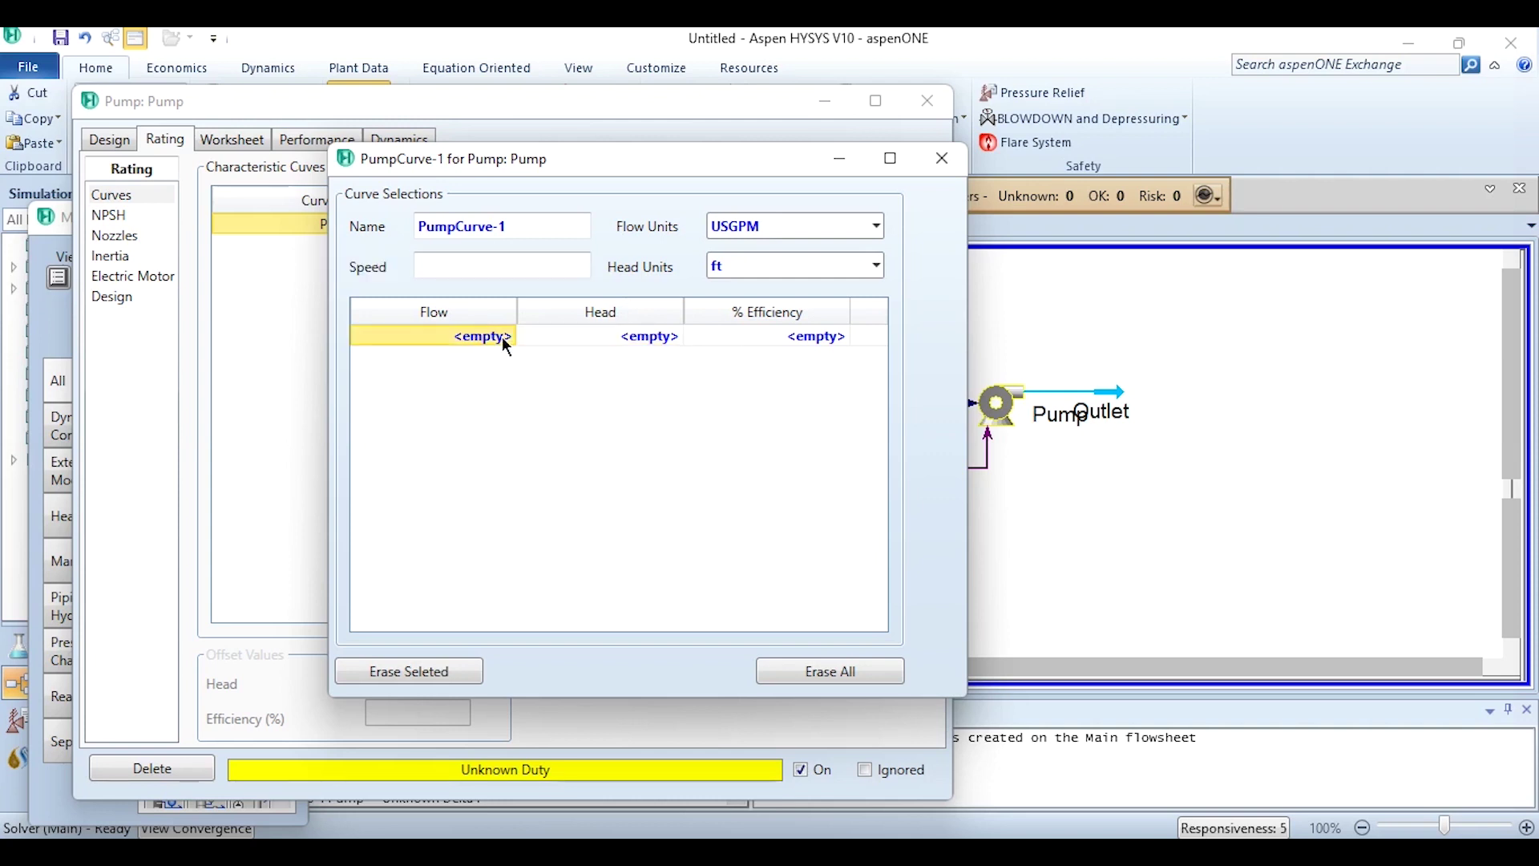
- Enter the first curve point: 25 USGPM flow, 115.3 ft head, 75% efficiency
{"action": "key", "text": "alt+Tab"}
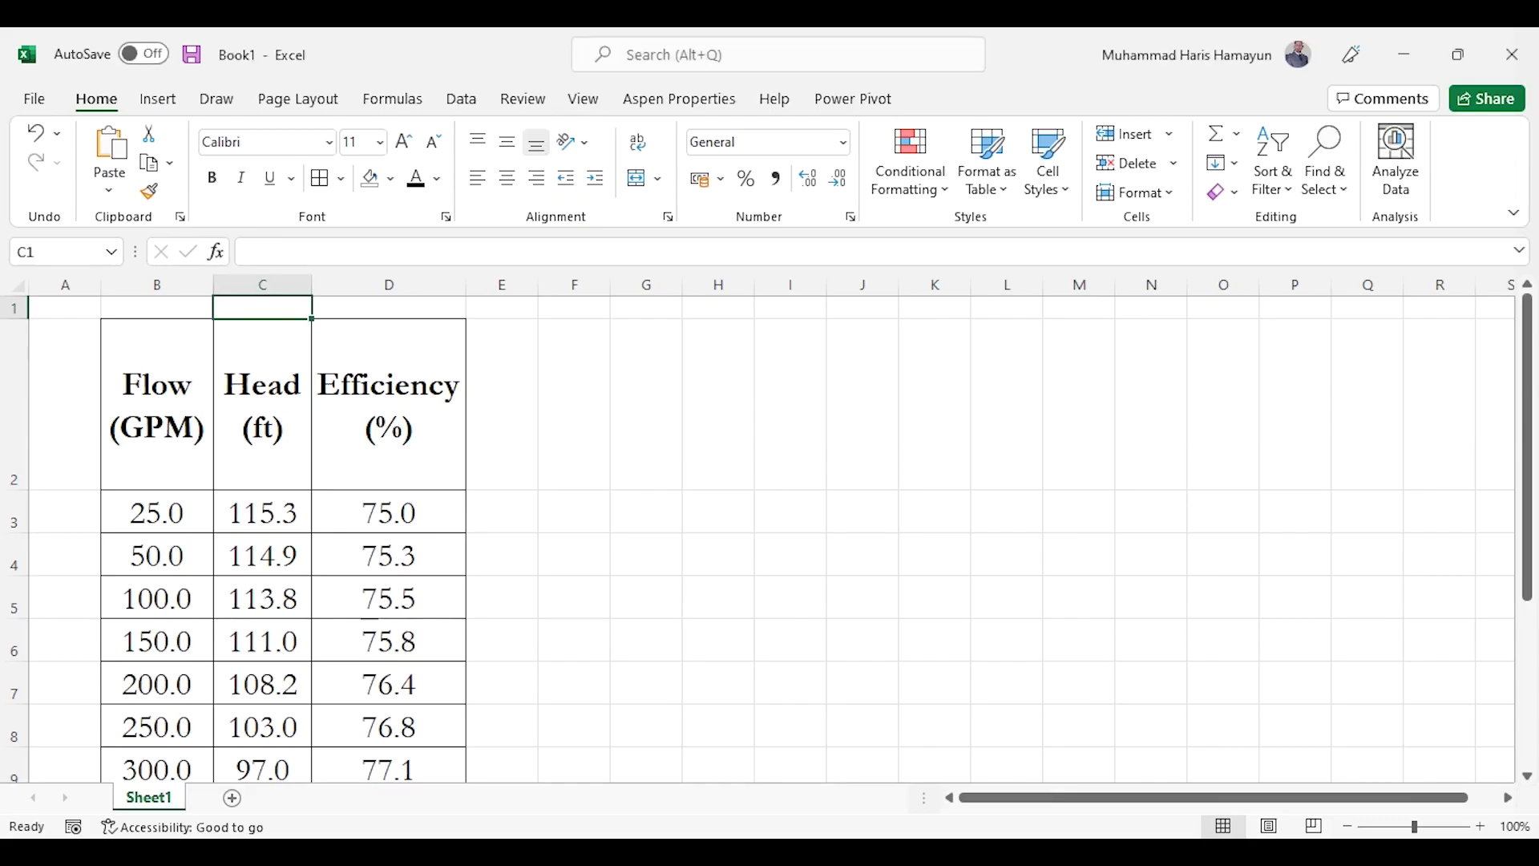
{"action": "key", "text": "alt+Tab"}
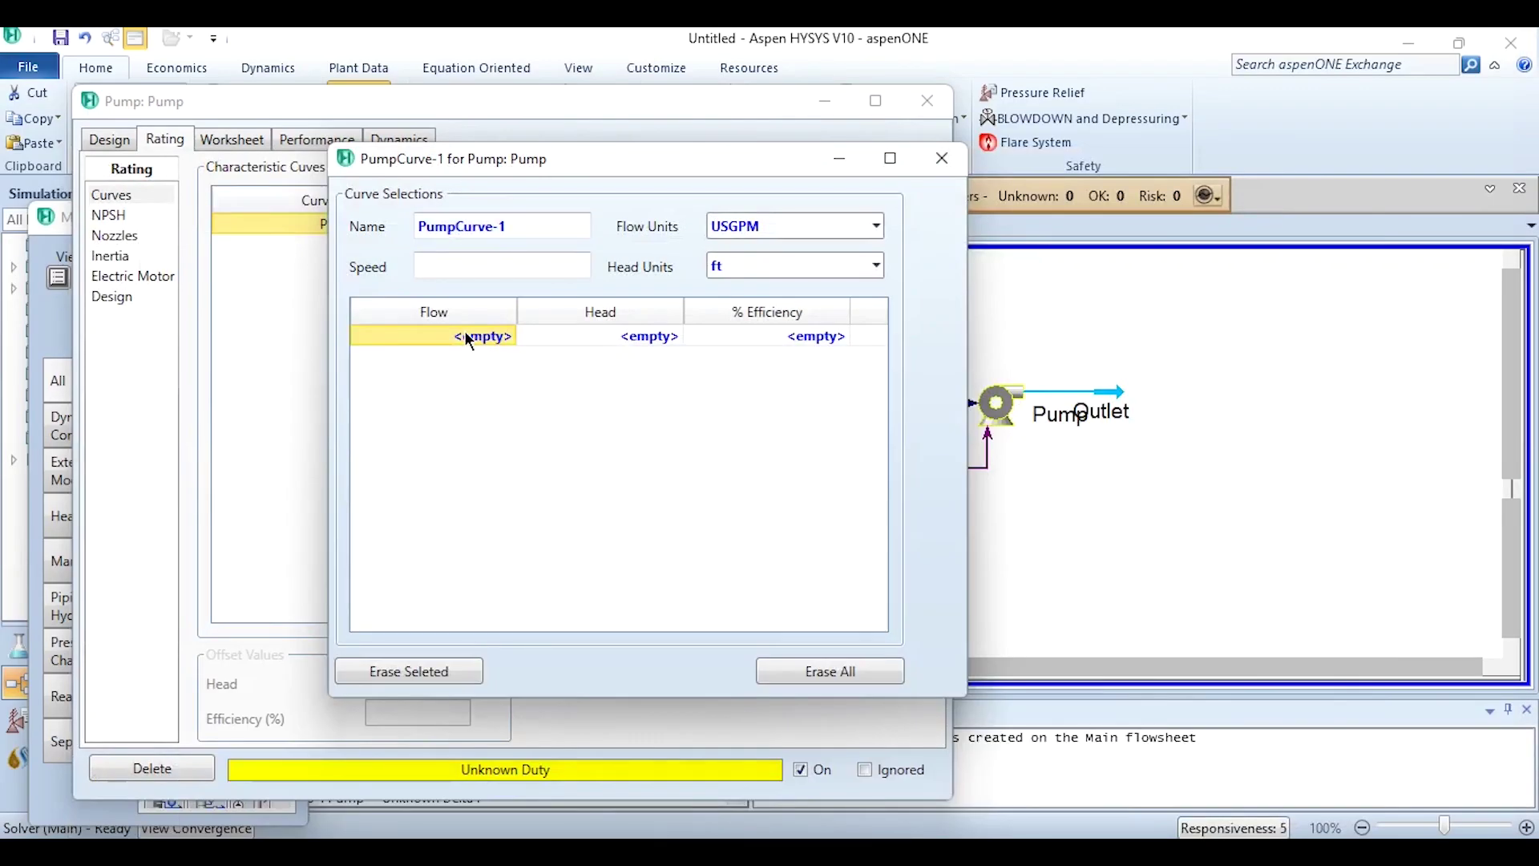
{"action": "type", "text": "25"}
{"action": "key", "text": "Tab"}
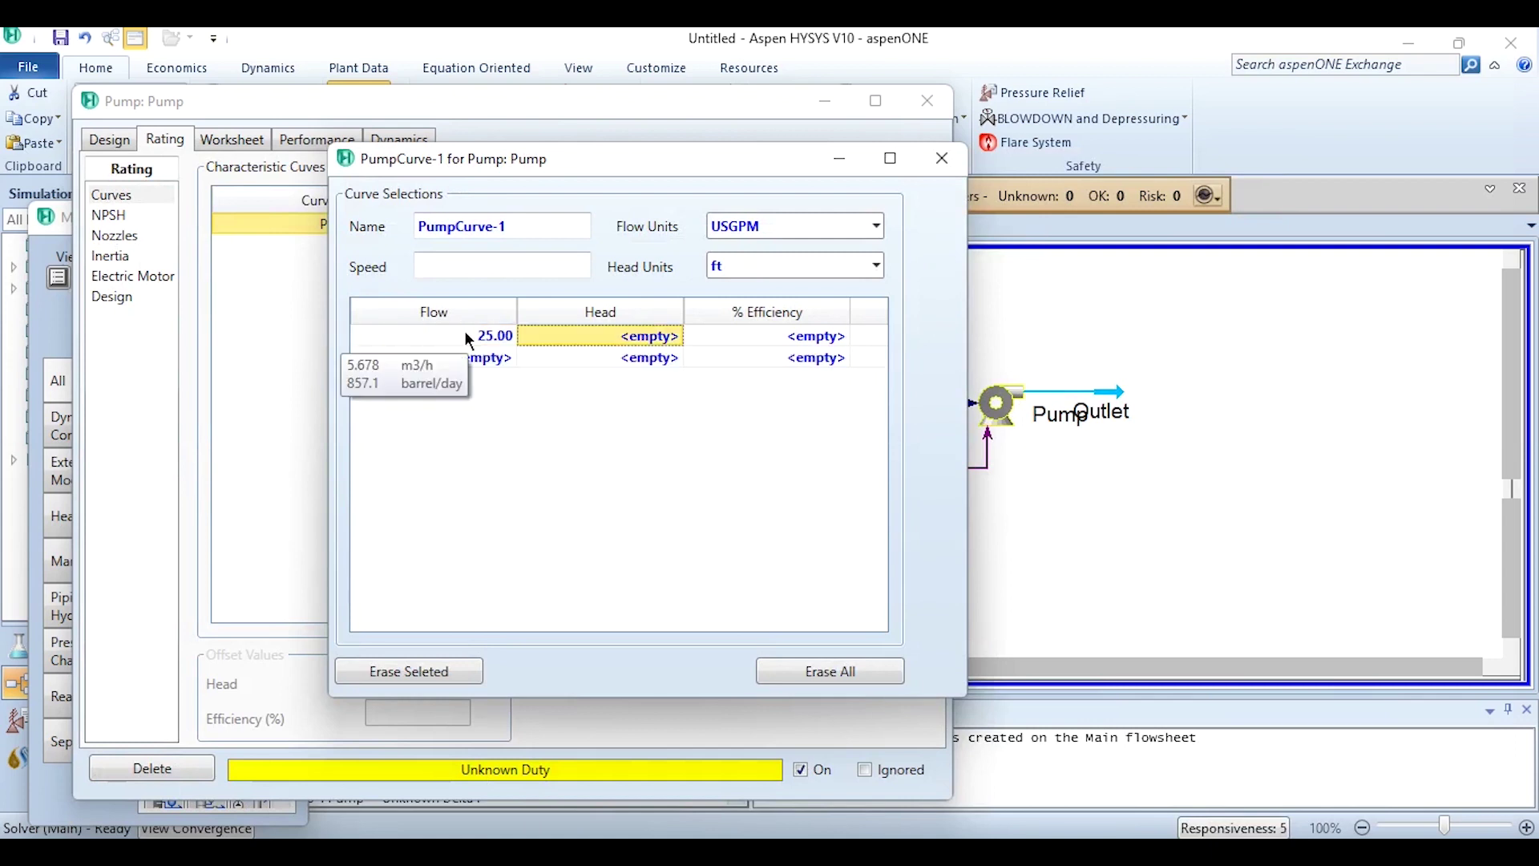
{"action": "type", "text": "115.3"}
{"action": "key", "text": "Tab"}
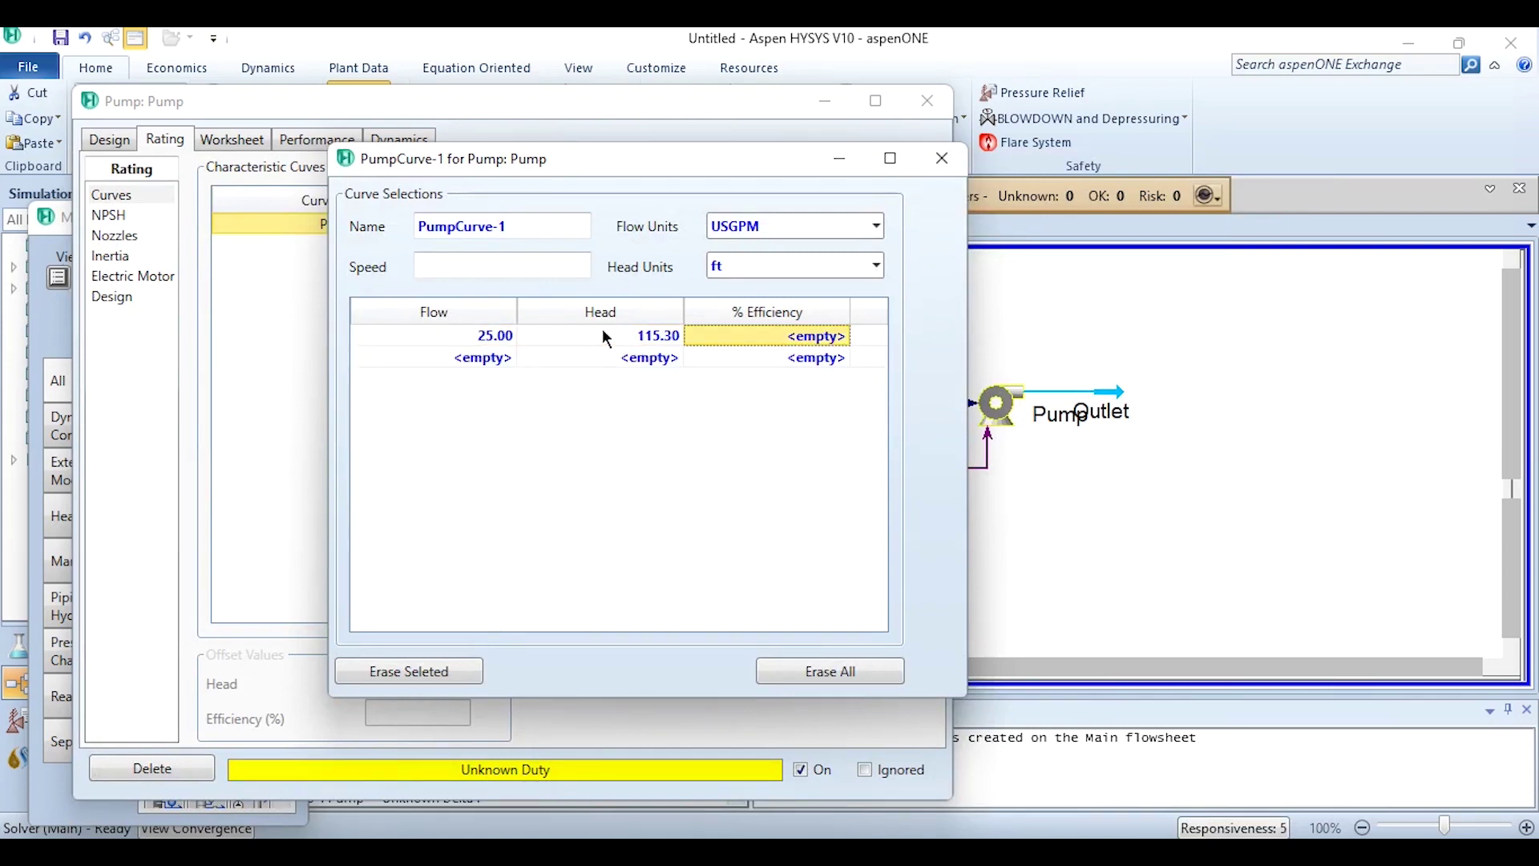
{"action": "type", "text": "75"}
{"action": "key", "text": "Return"}
- Copy cells B3:D15 from Excel and paste the 13 curve points into PumpCurve-1
{"action": "key", "text": "alt+Tab"}
{"action": "left_click", "coordinate": [262, 511]}
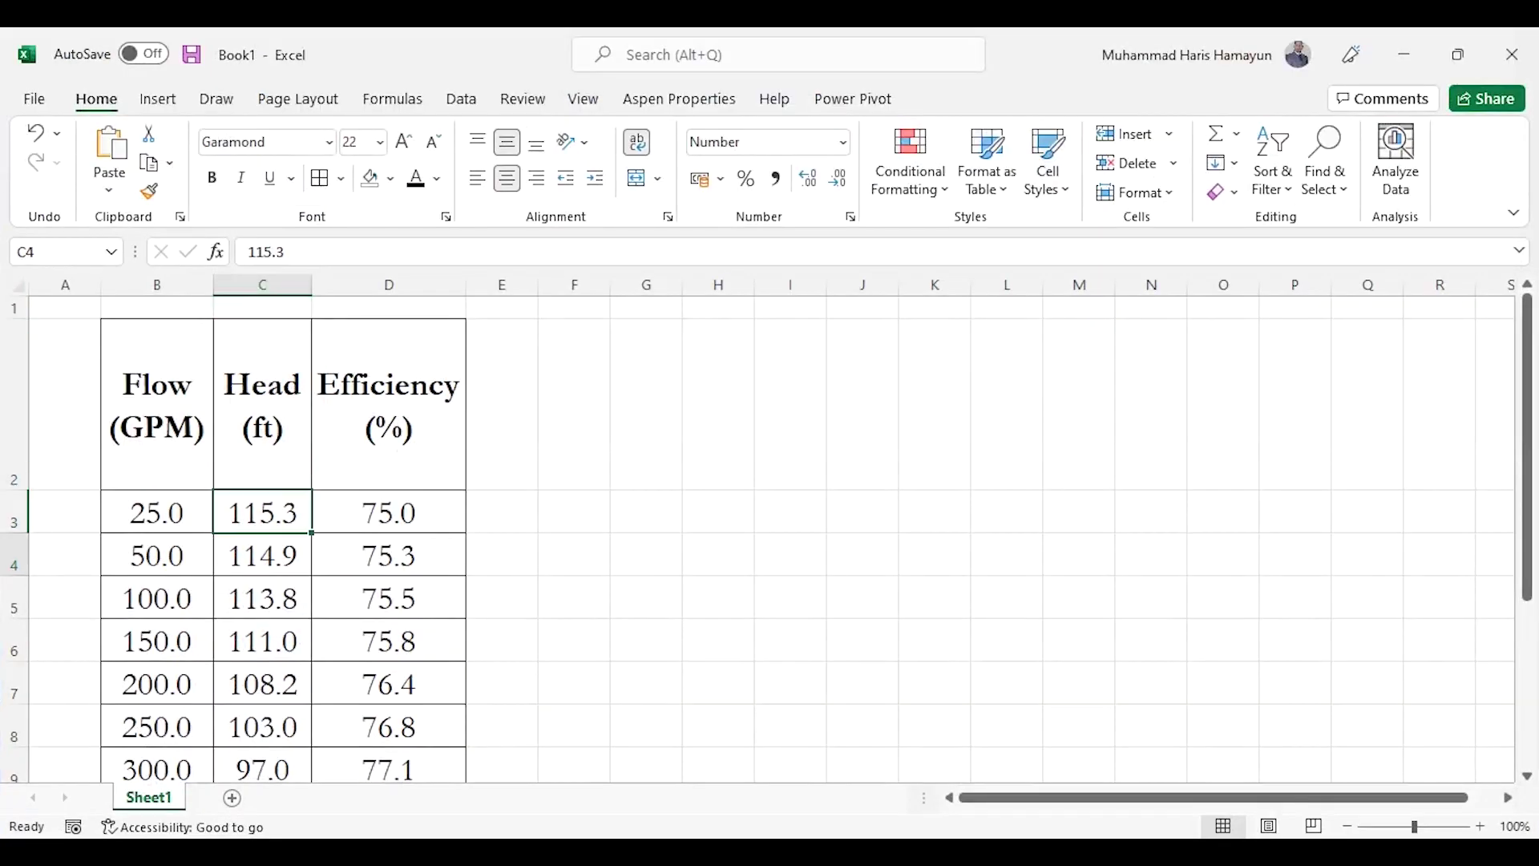
{"action": "left_click_drag", "start_coordinate": [158, 511], "coordinate": [262, 511]}
{"action": "key", "text": "shift+Right"}
{"action": "key", "text": "ctrl+shift+Down"}
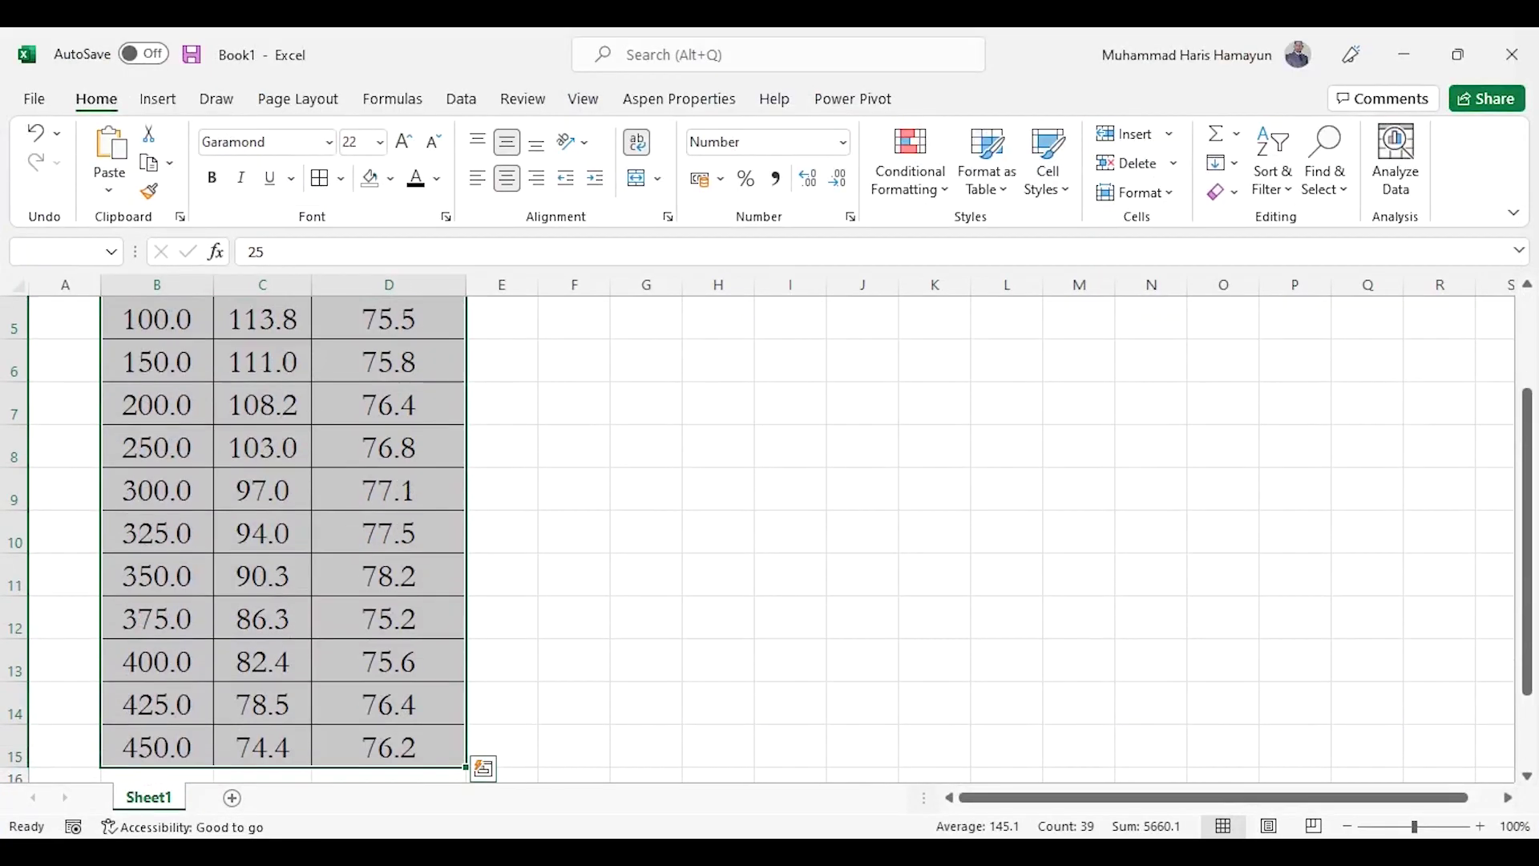
{"action": "key", "text": "ctrl+c"}
{"action": "key", "text": "alt+Tab"}
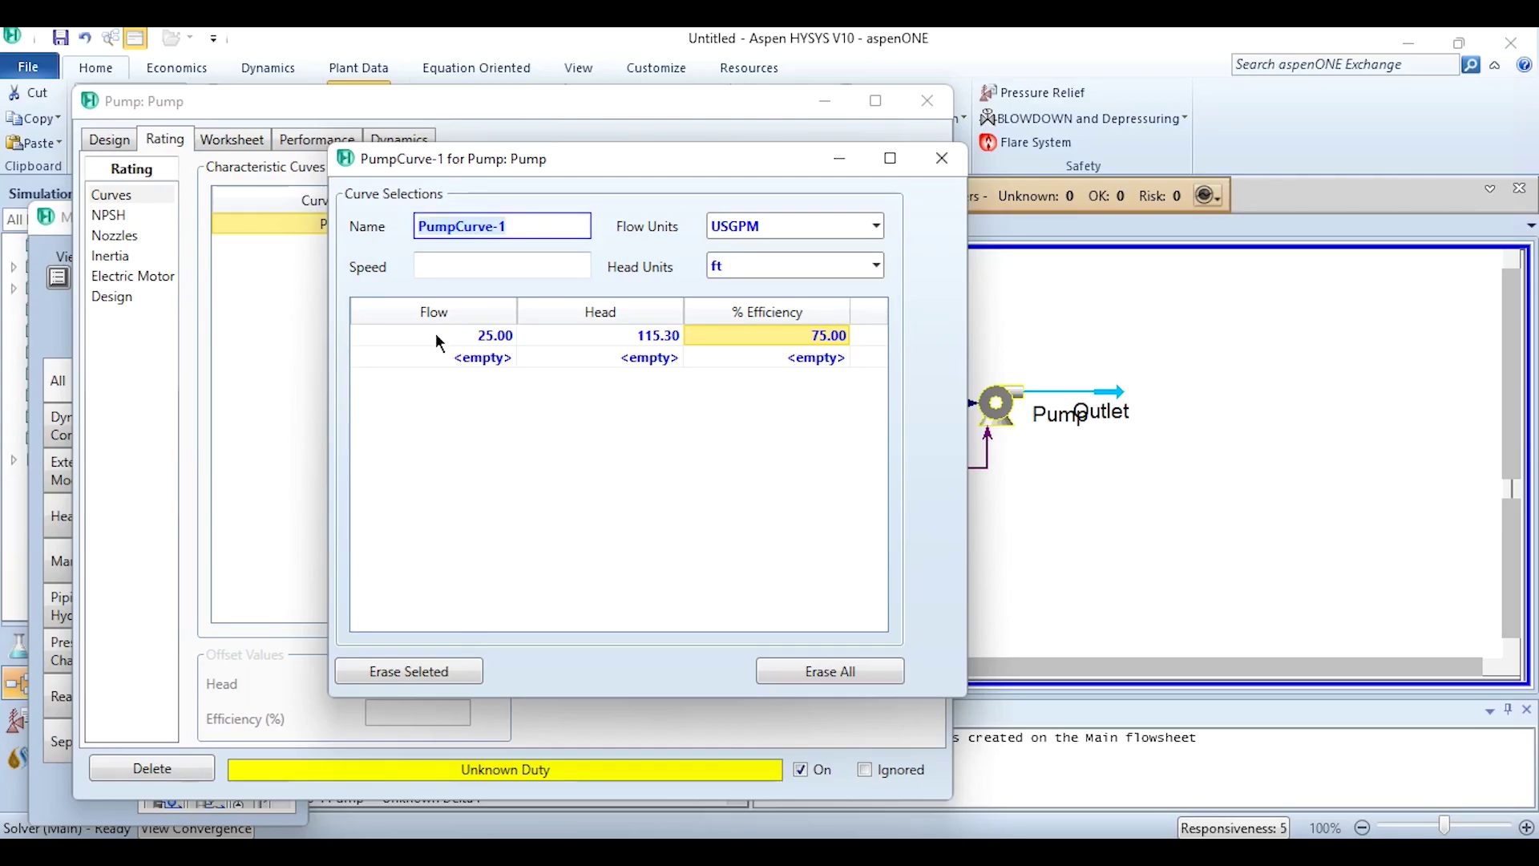
{"action": "left_click", "coordinate": [435, 333]}
{"action": "key", "text": "ctrl+v"}
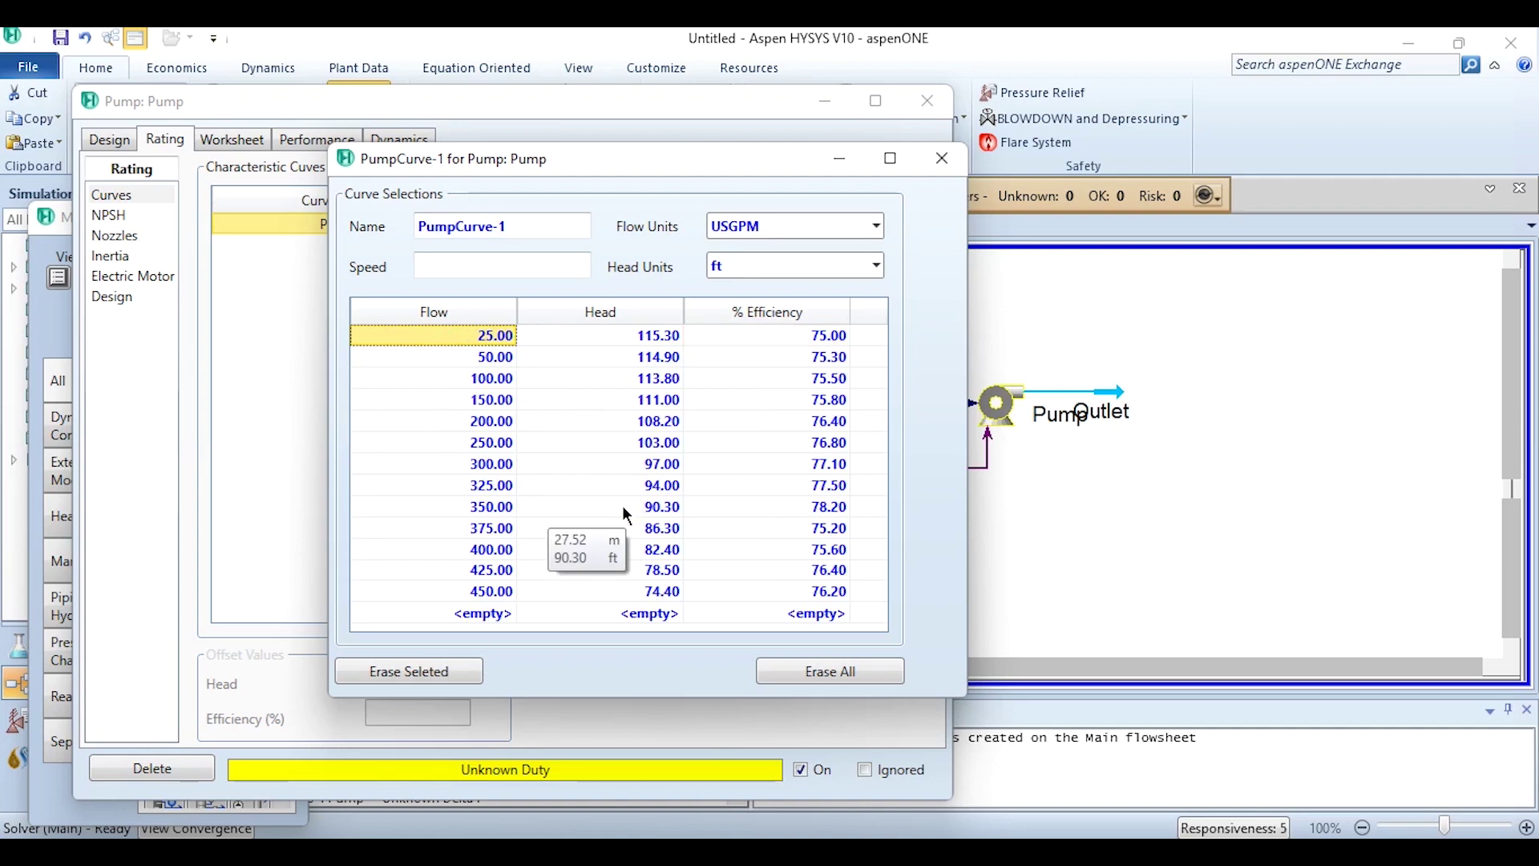
- Turn on Use Curves for the pump and review PumpCurve-1's data
{"action": "left_click", "coordinate": [939, 160]}
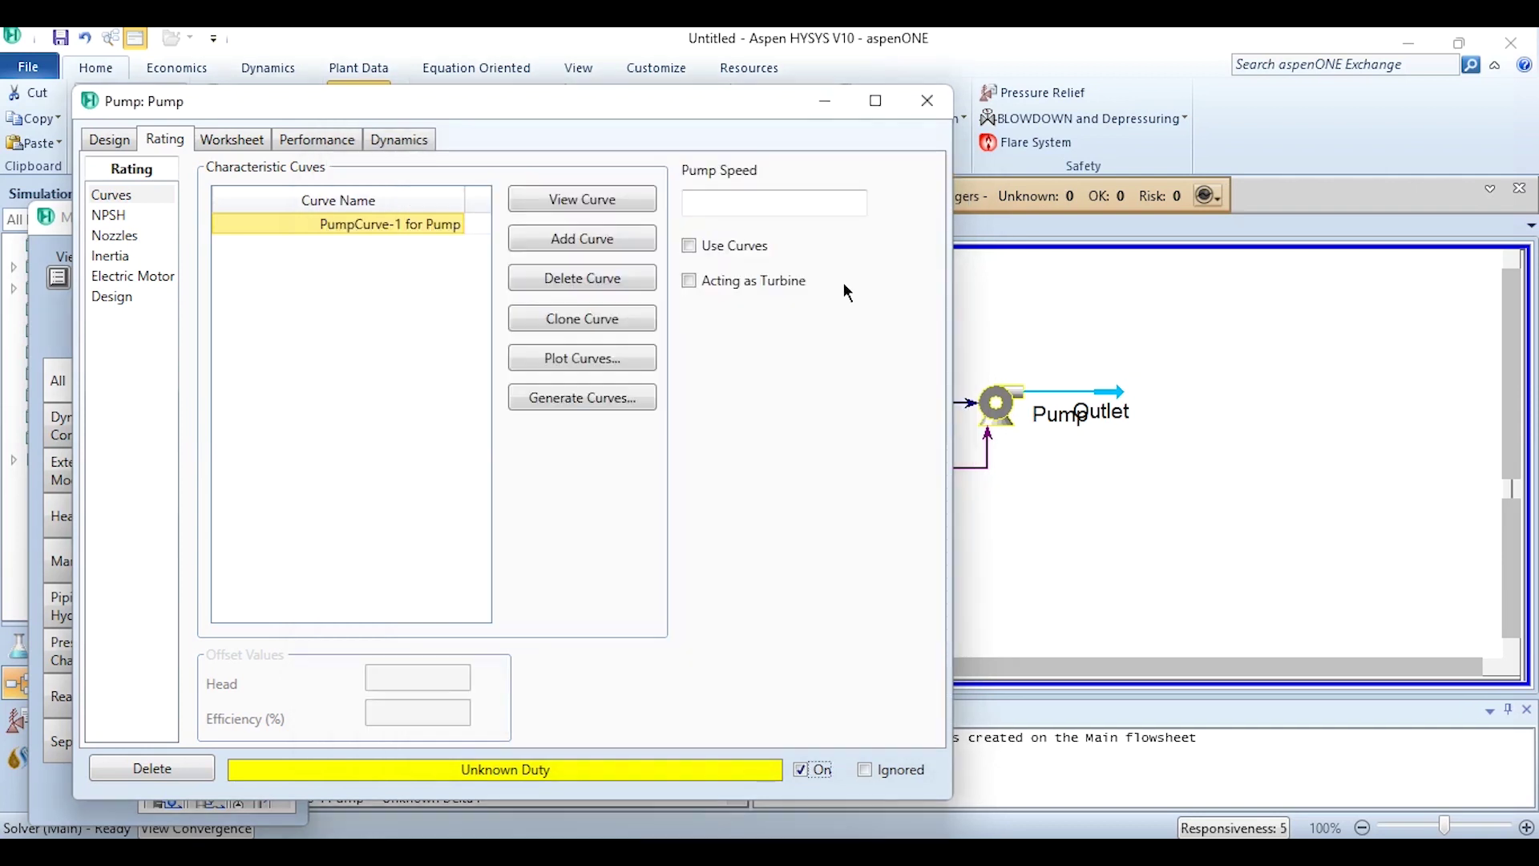
{"action": "left_click", "coordinate": [689, 246]}
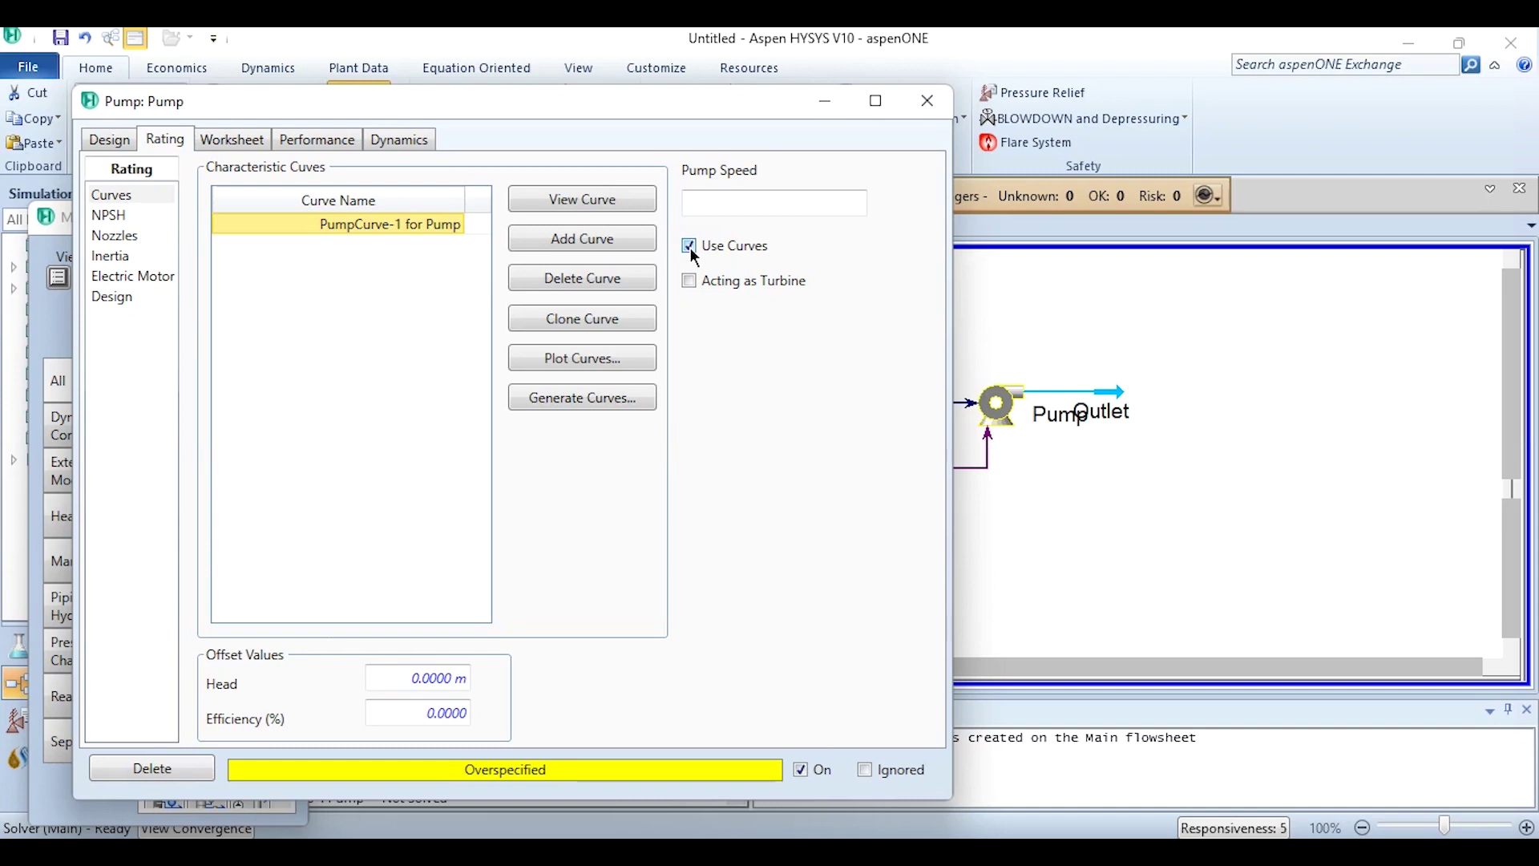
{"action": "left_click", "coordinate": [569, 206]}
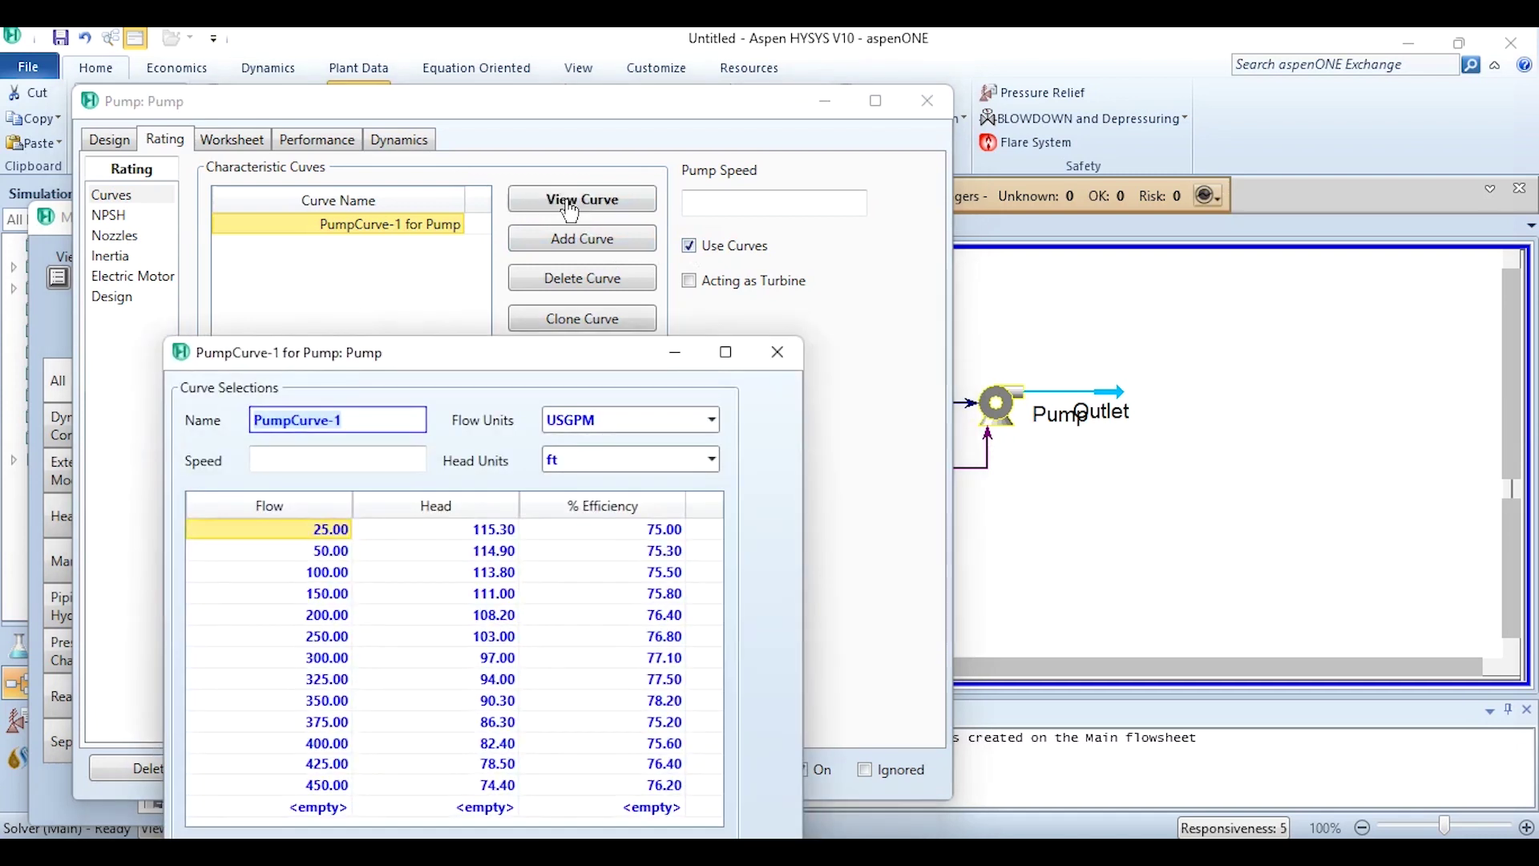
{"action": "left_click_drag", "start_coordinate": [549, 350], "coordinate": [702, 82]}
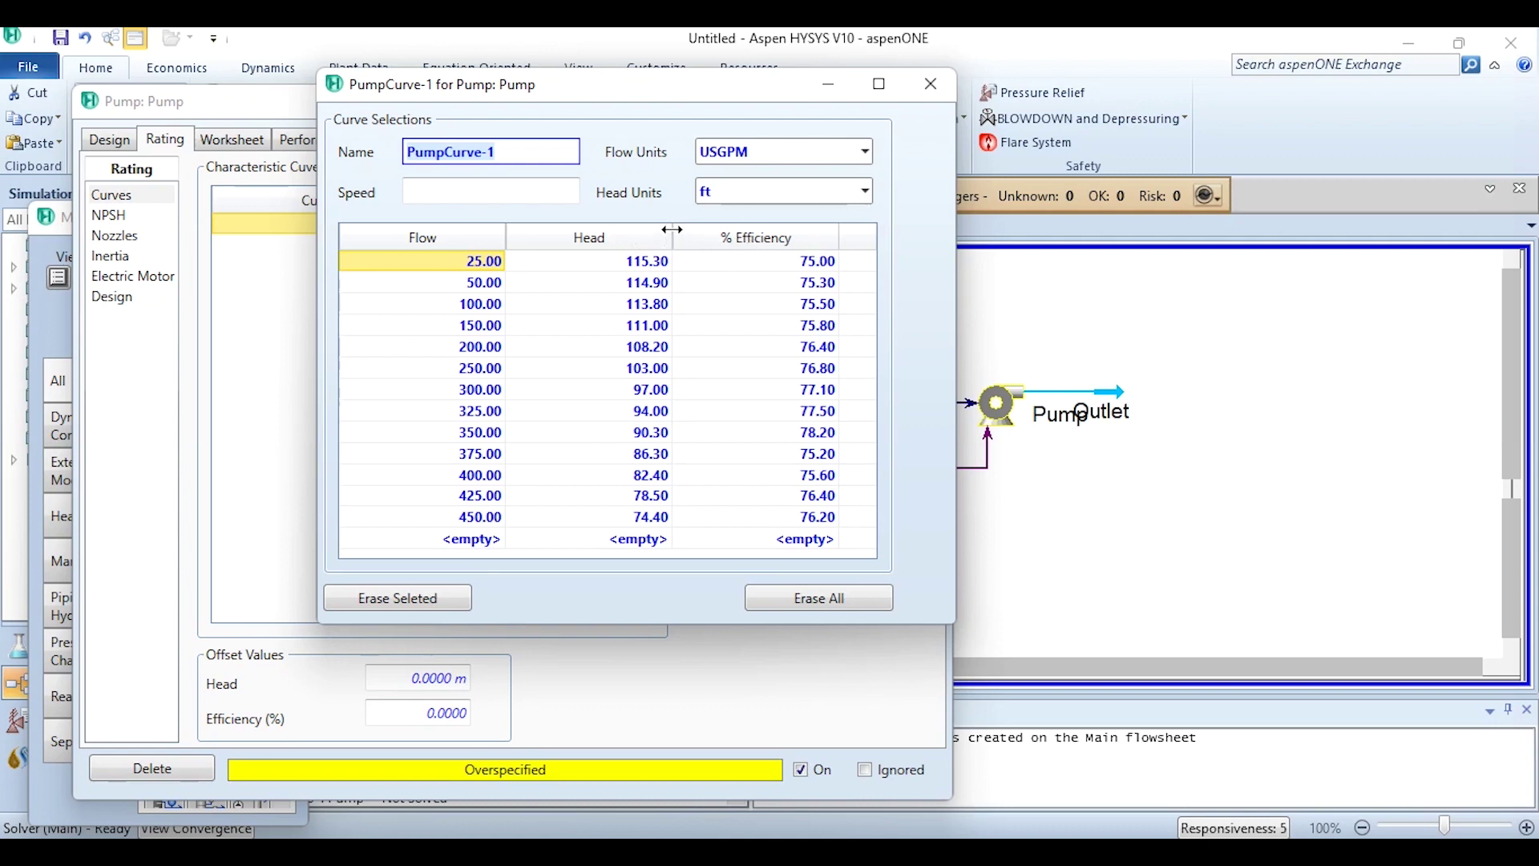
{"action": "left_click", "coordinate": [930, 85]}
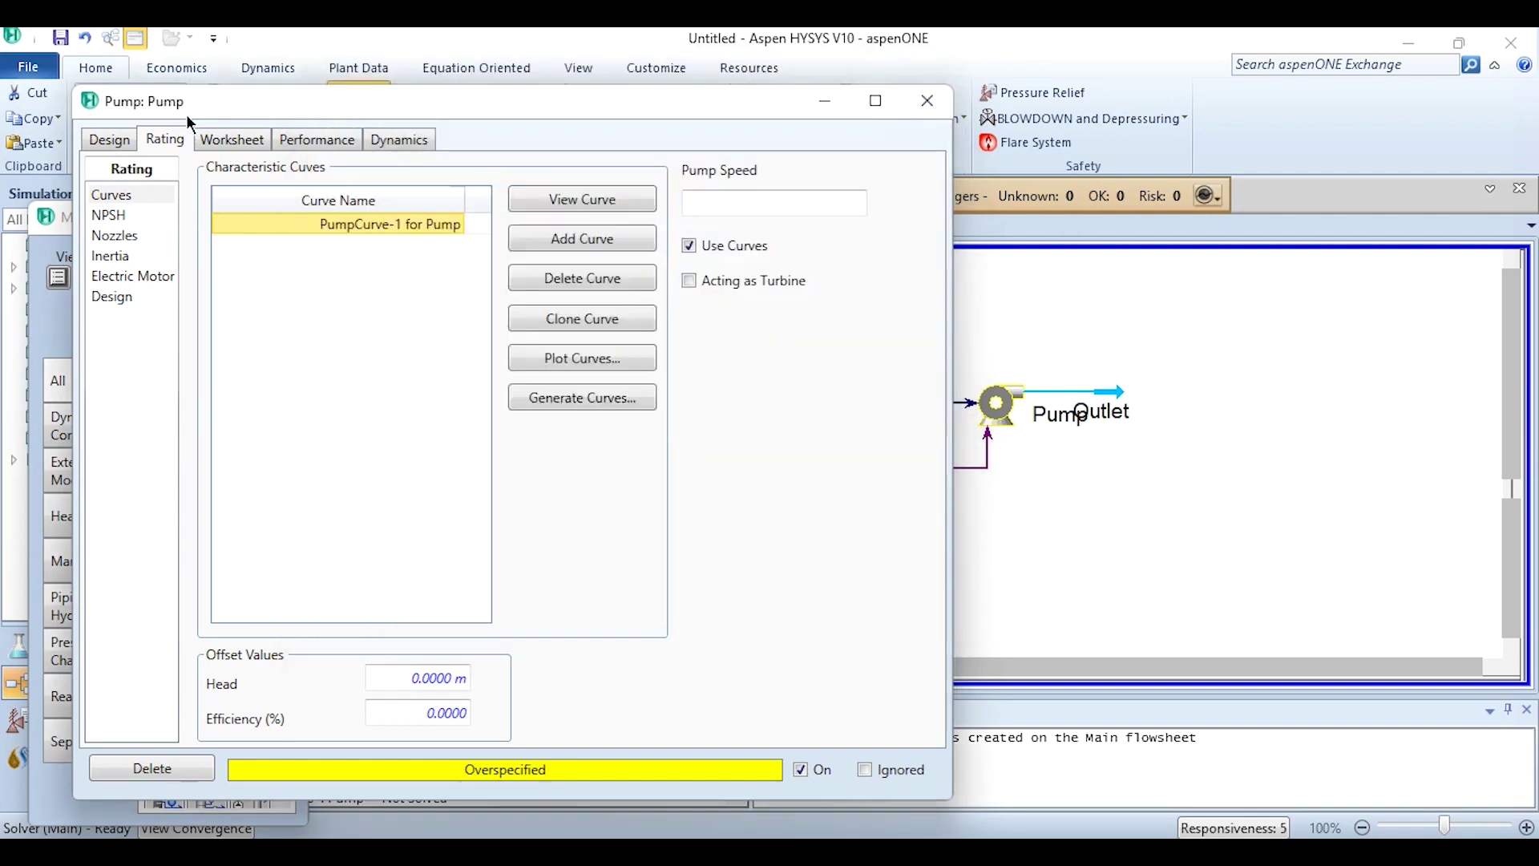
- Show the pump's design parameters, where adiabatic efficiency reads 75%
{"action": "left_click", "coordinate": [128, 142]}
{"action": "left_click", "coordinate": [132, 215]}
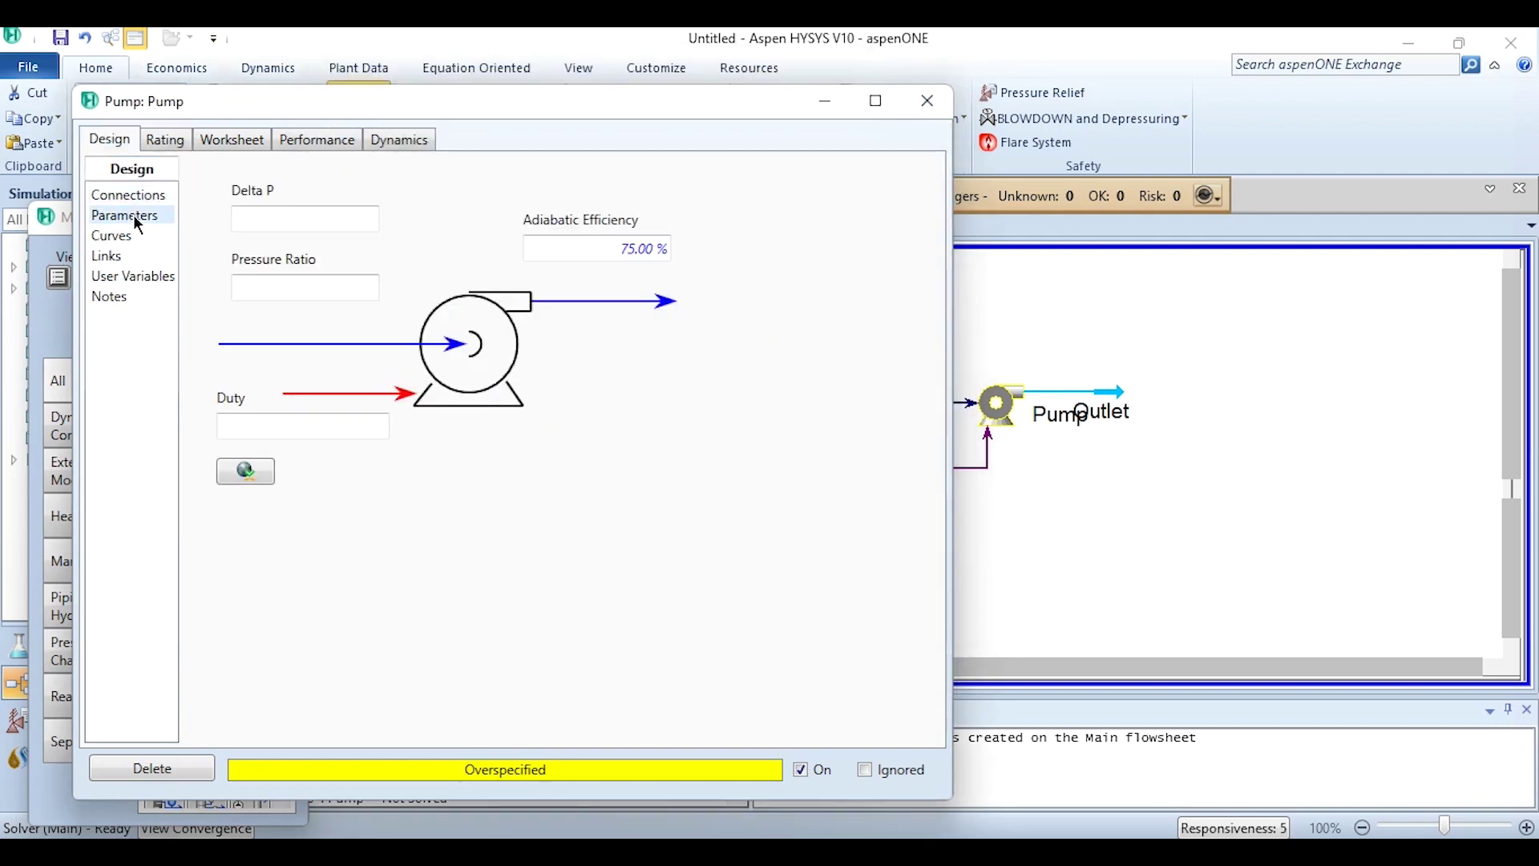
{"action": "left_click", "coordinate": [616, 241]}
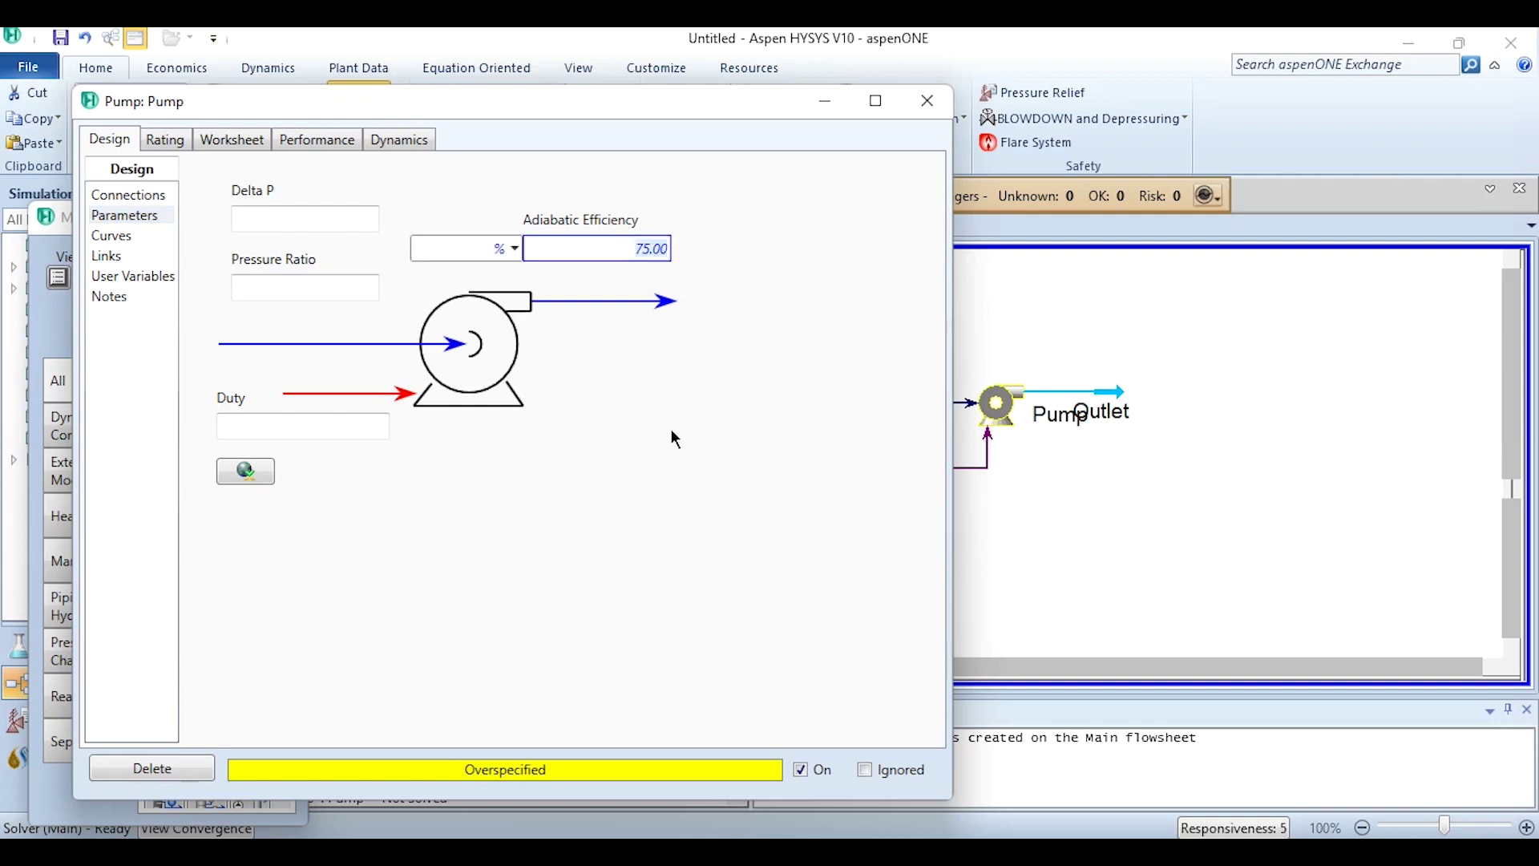
- Clear the 75% adiabatic efficiency so the pump solves to a 3.036 bar outlet
{"action": "key", "text": "Delete"}
{"action": "key", "text": "Return"}
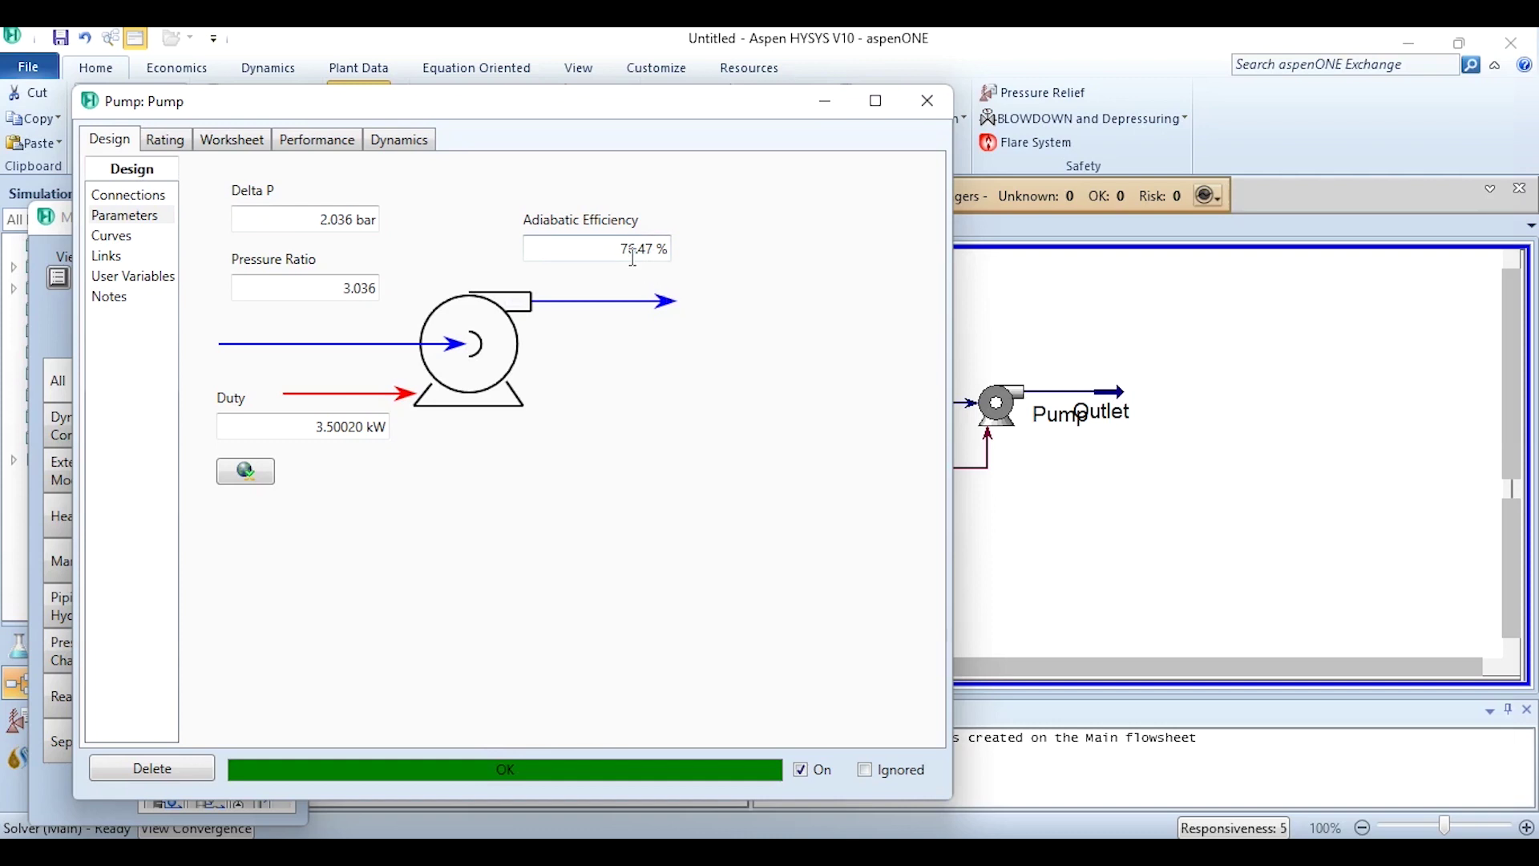
{"action": "mouse_move", "coordinate": [633, 256]}
{"action": "left_click", "coordinate": [233, 141]}
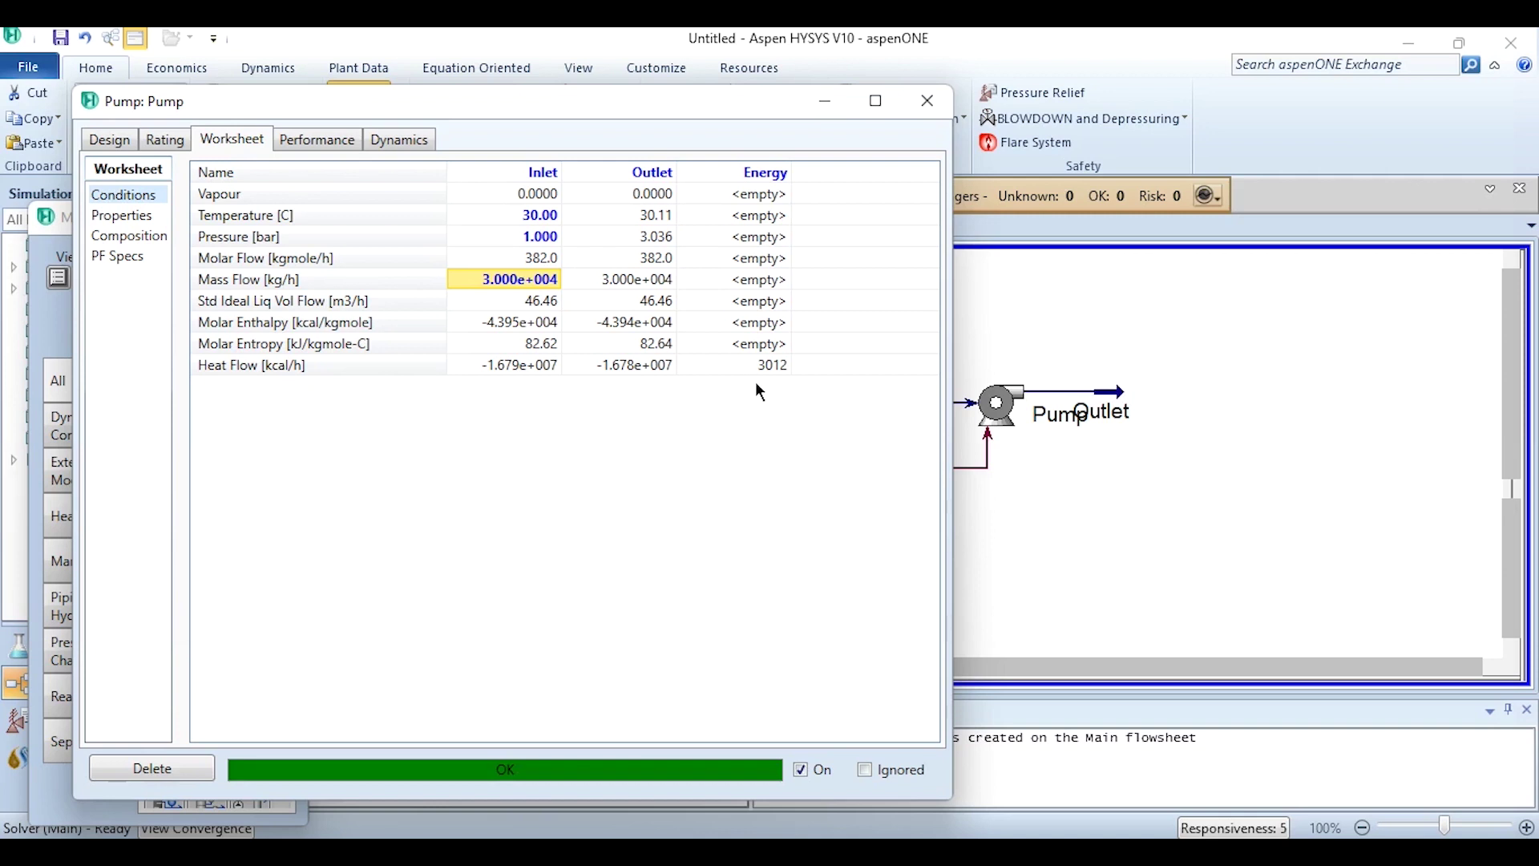
- Check stream properties and composition, then view performance: 32.75 m head, 3.500 kW power
{"action": "left_click", "coordinate": [134, 218]}
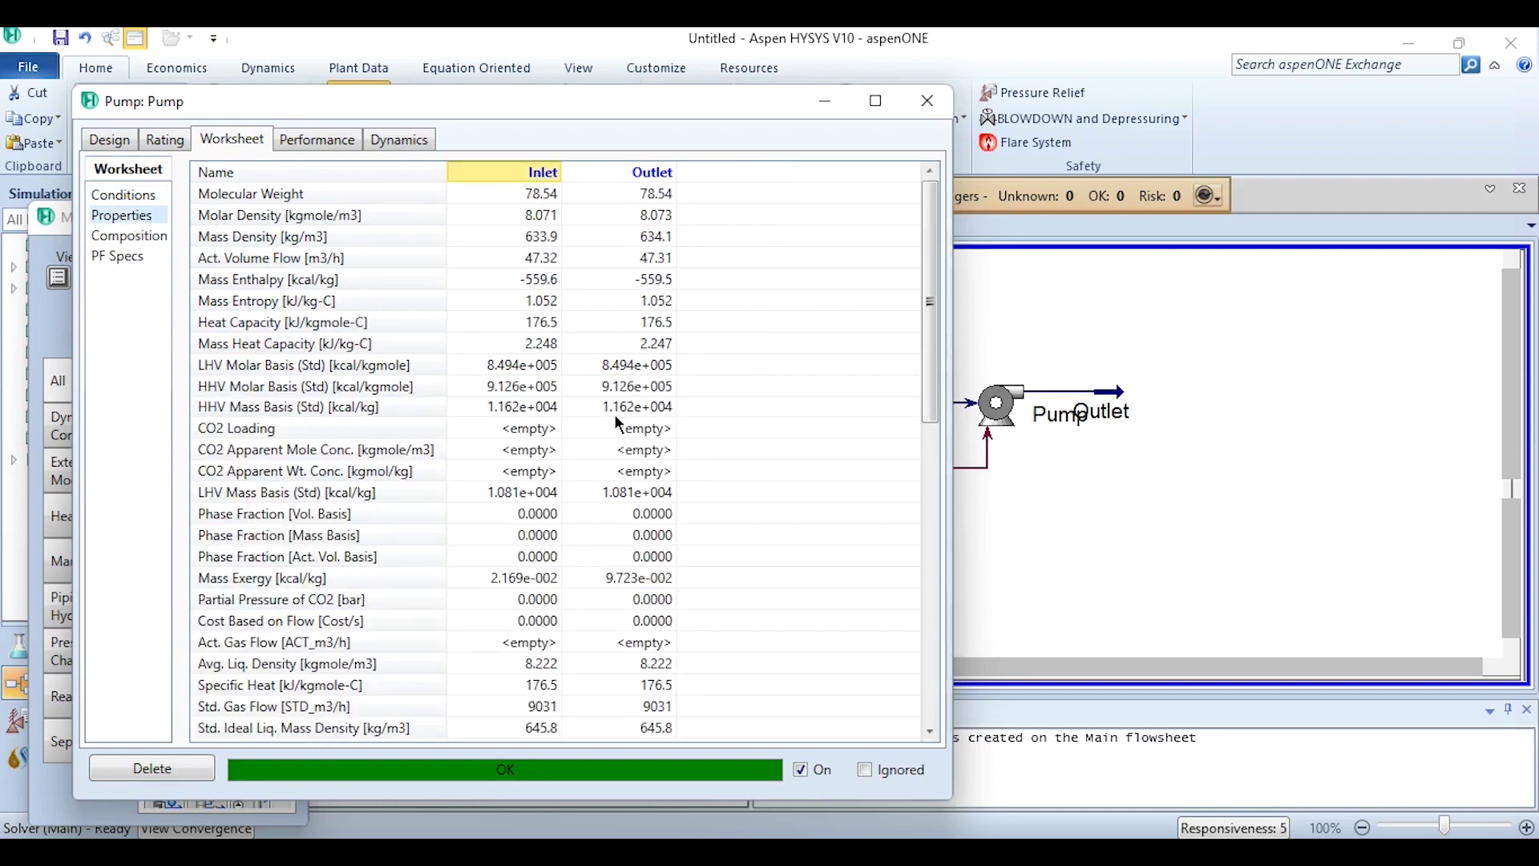
{"action": "mouse_move", "coordinate": [615, 417]}
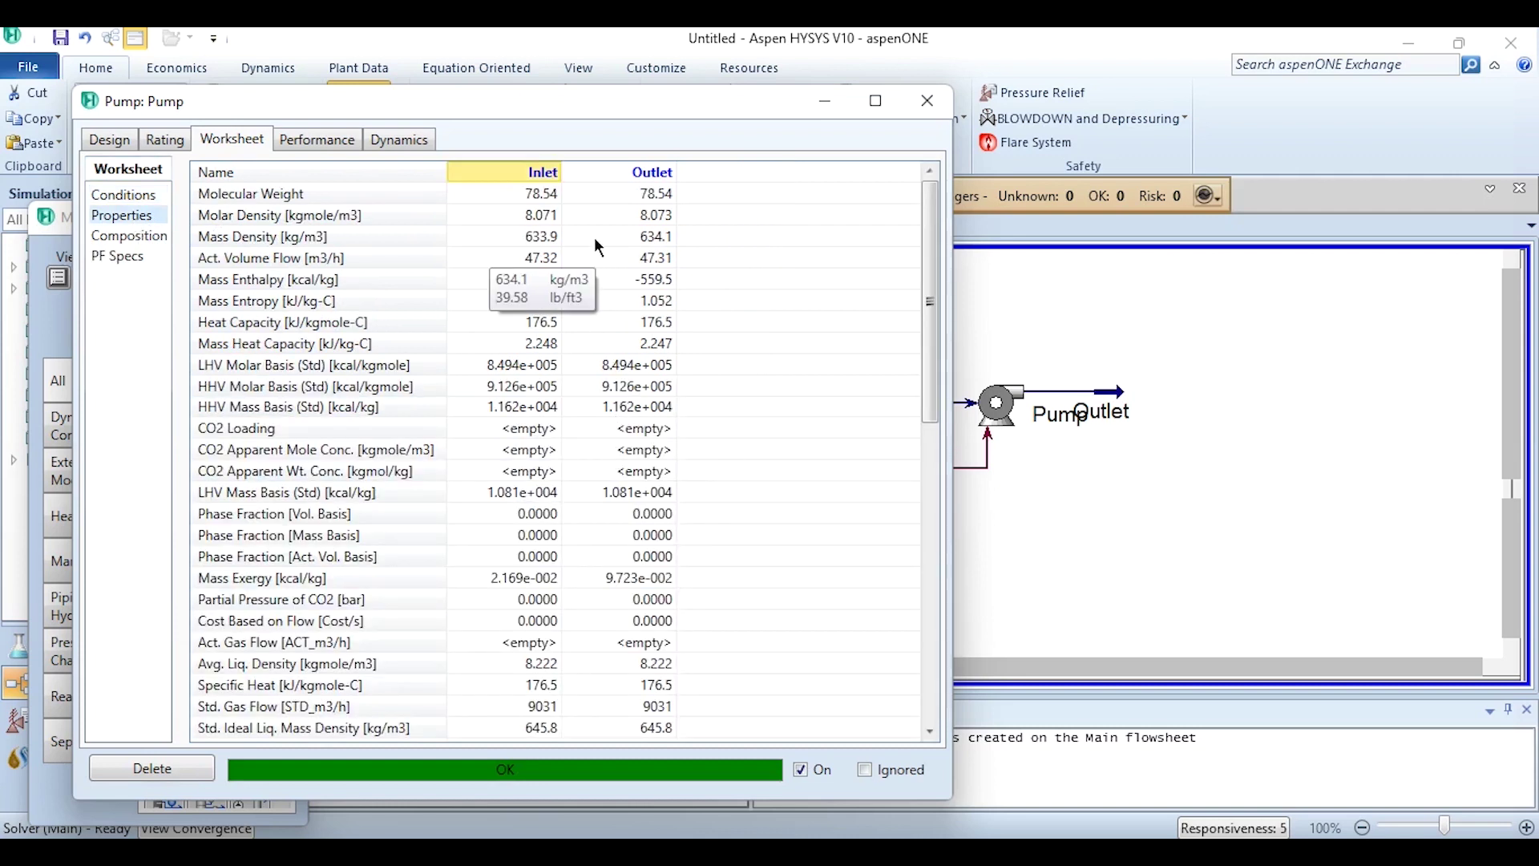
{"action": "mouse_move", "coordinate": [642, 328]}
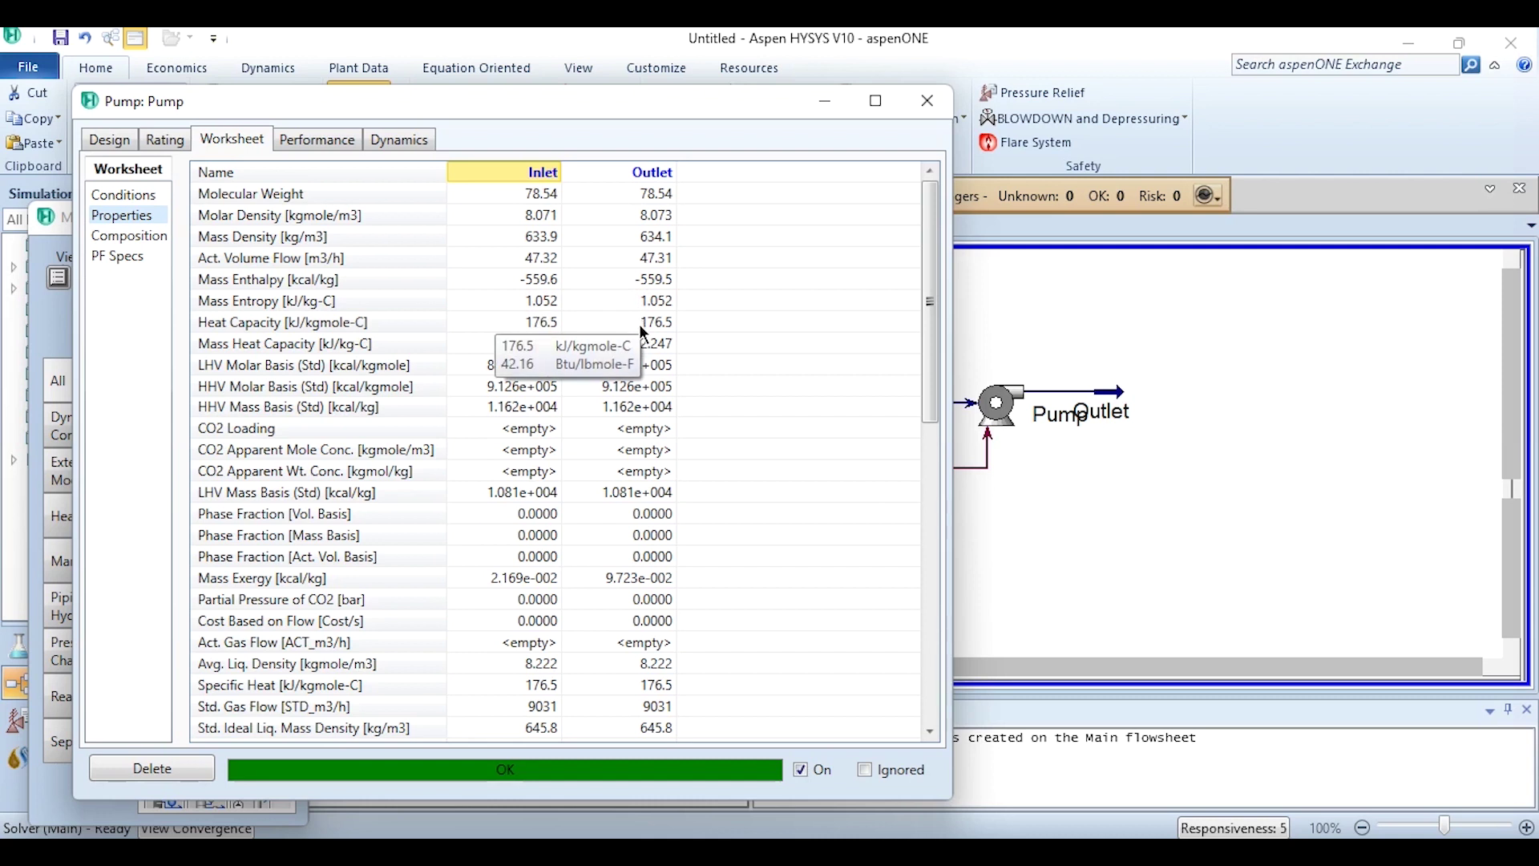
{"action": "mouse_move", "coordinate": [668, 580]}
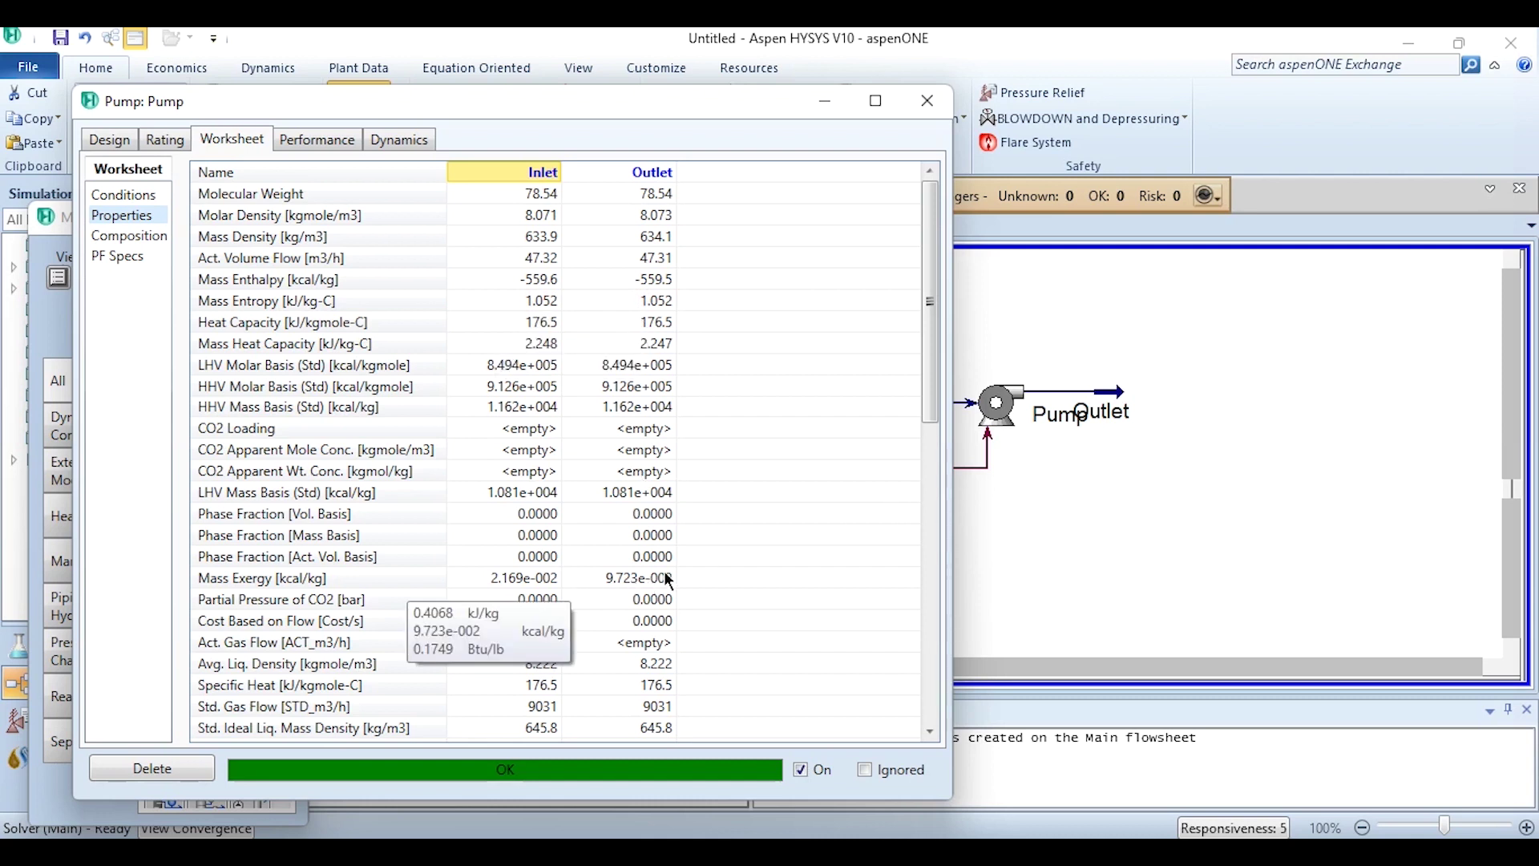
{"action": "left_click_drag", "start_coordinate": [927, 391], "coordinate": [946, 659]}
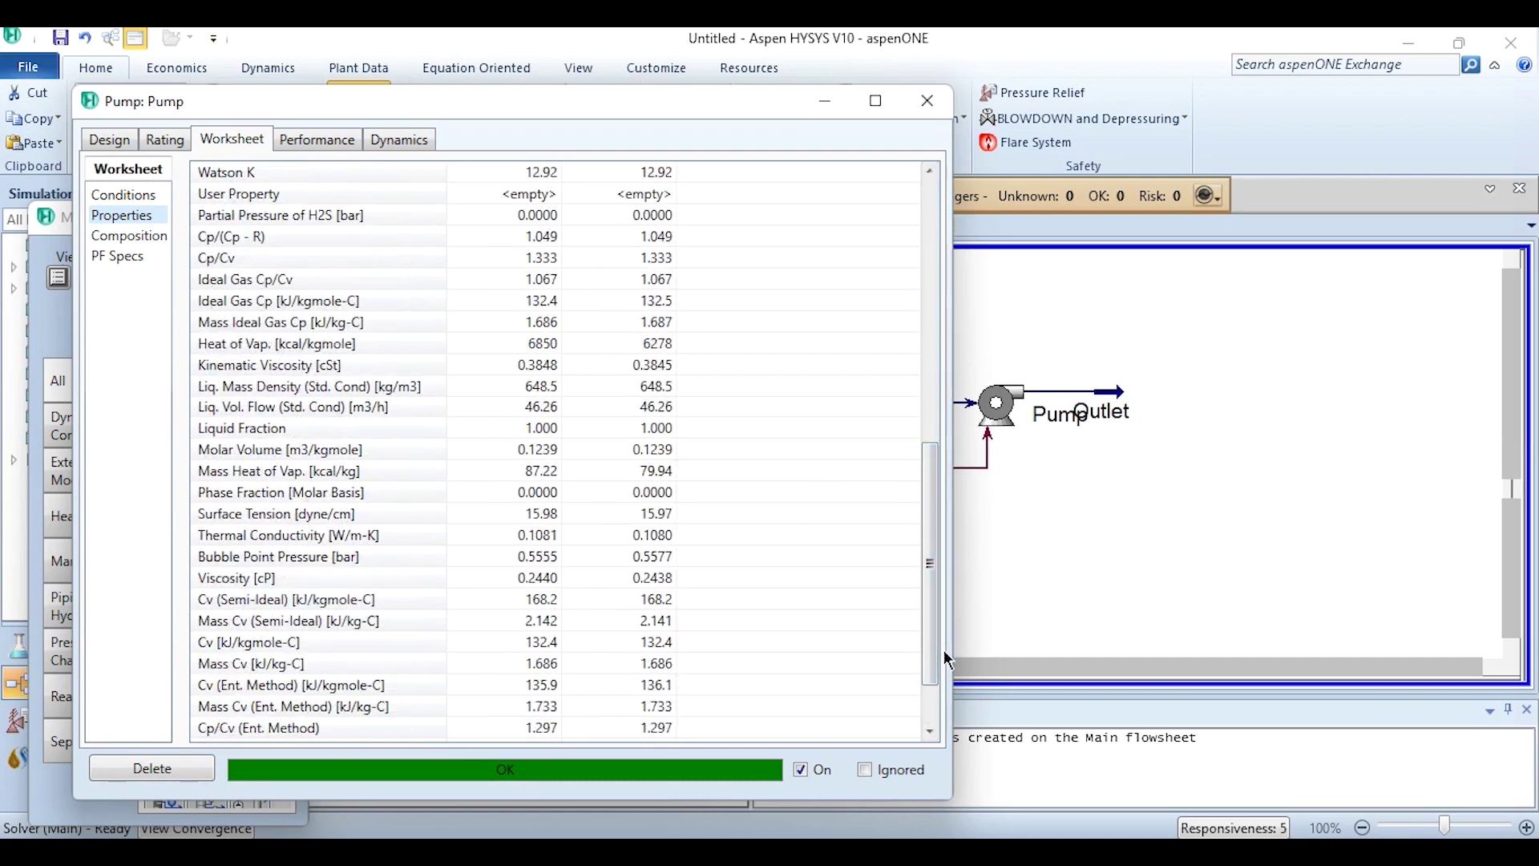
{"action": "left_click", "coordinate": [133, 234]}
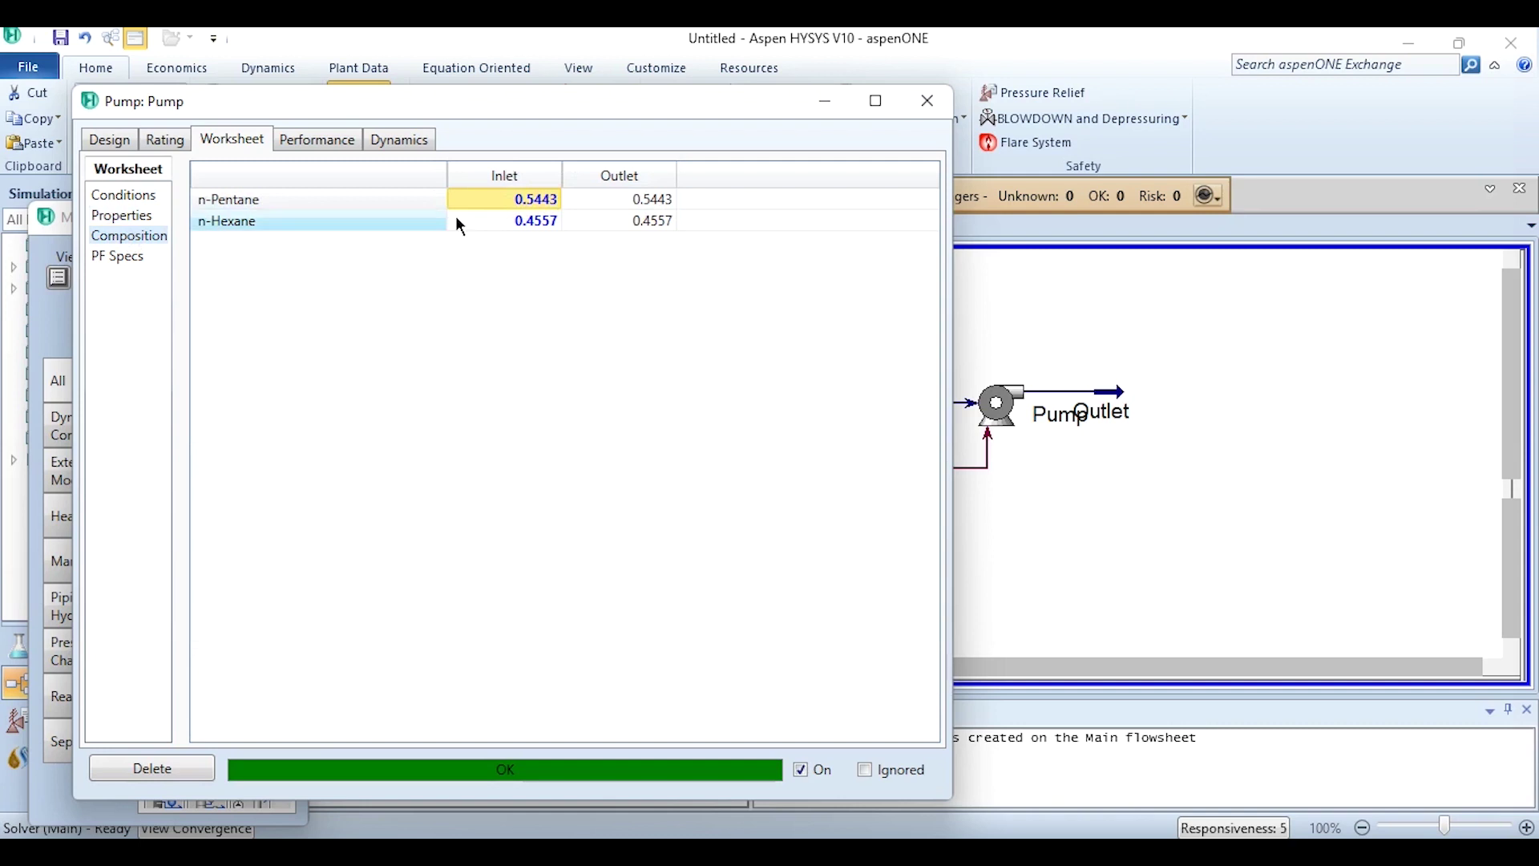
{"action": "left_click", "coordinate": [325, 139]}
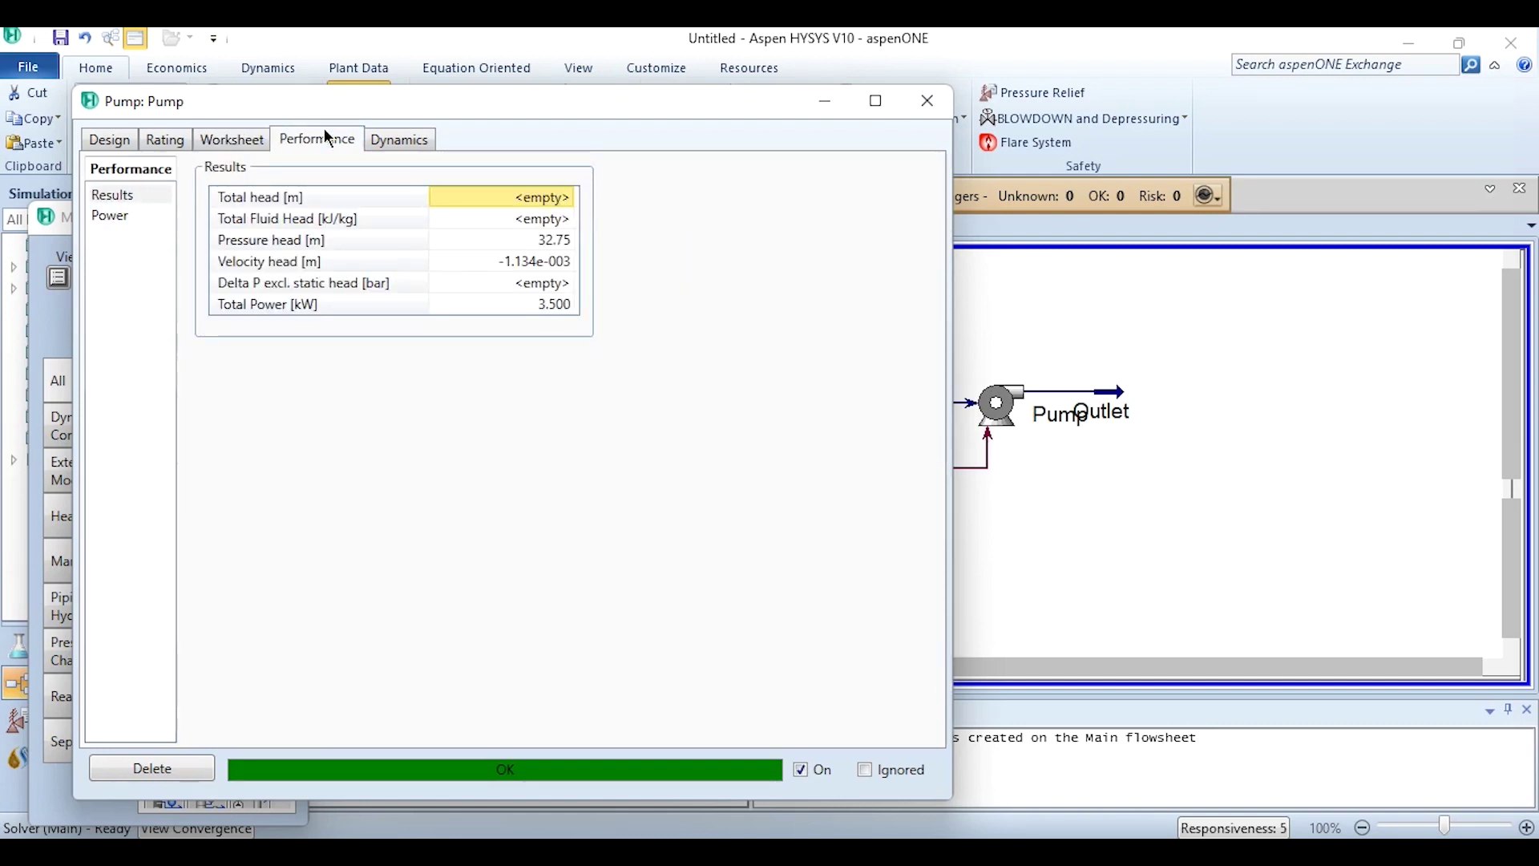
- Inspect the power breakdown: 3.500 kW rotor and fluid power with zero friction loss
{"action": "mouse_move", "coordinate": [540, 249]}
{"action": "left_click", "coordinate": [127, 214]}
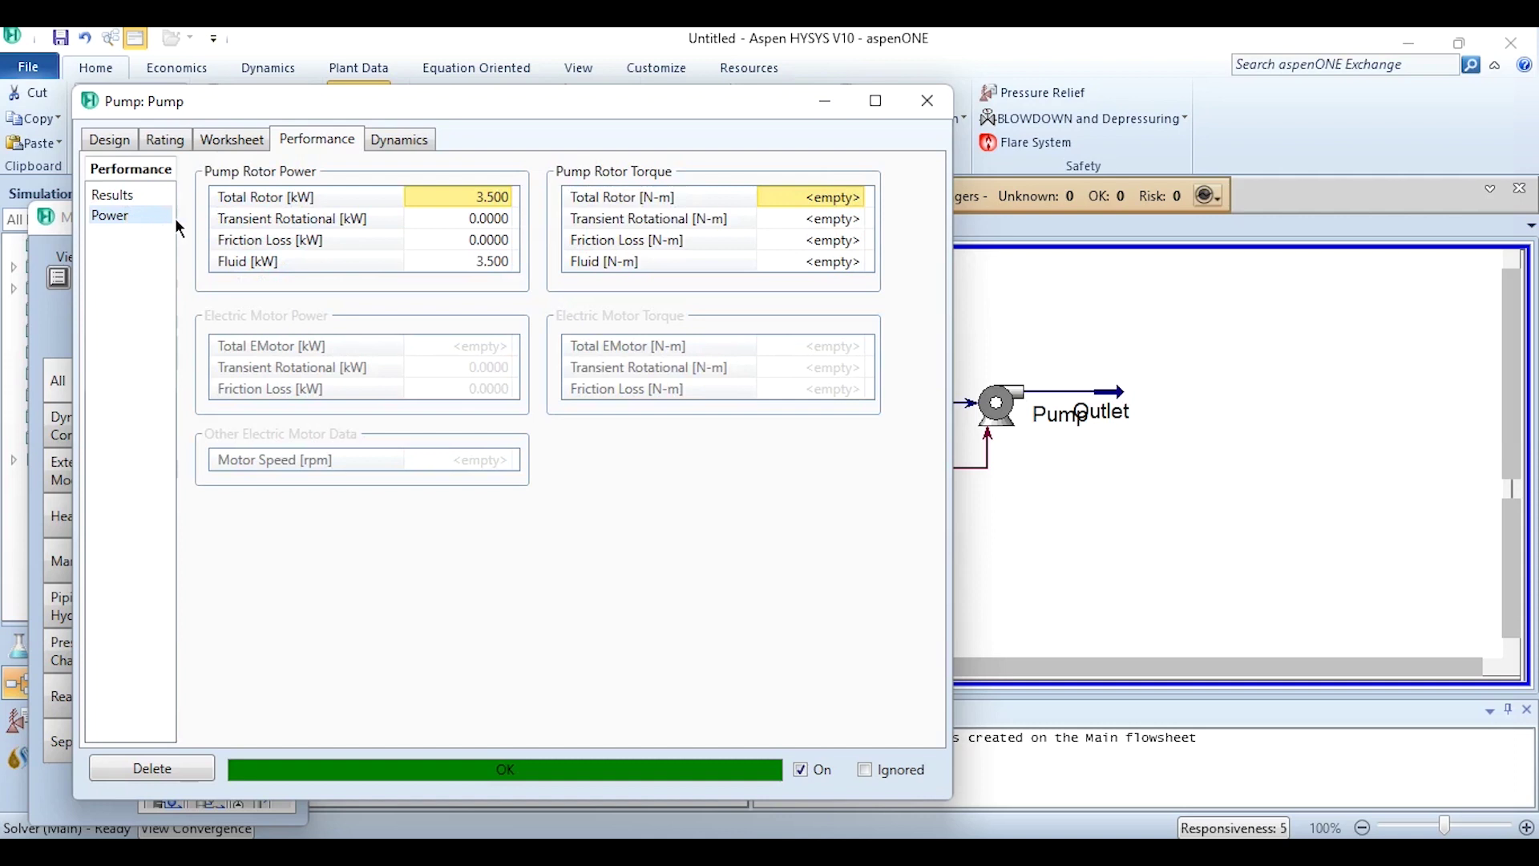
{"action": "mouse_move", "coordinate": [464, 220]}
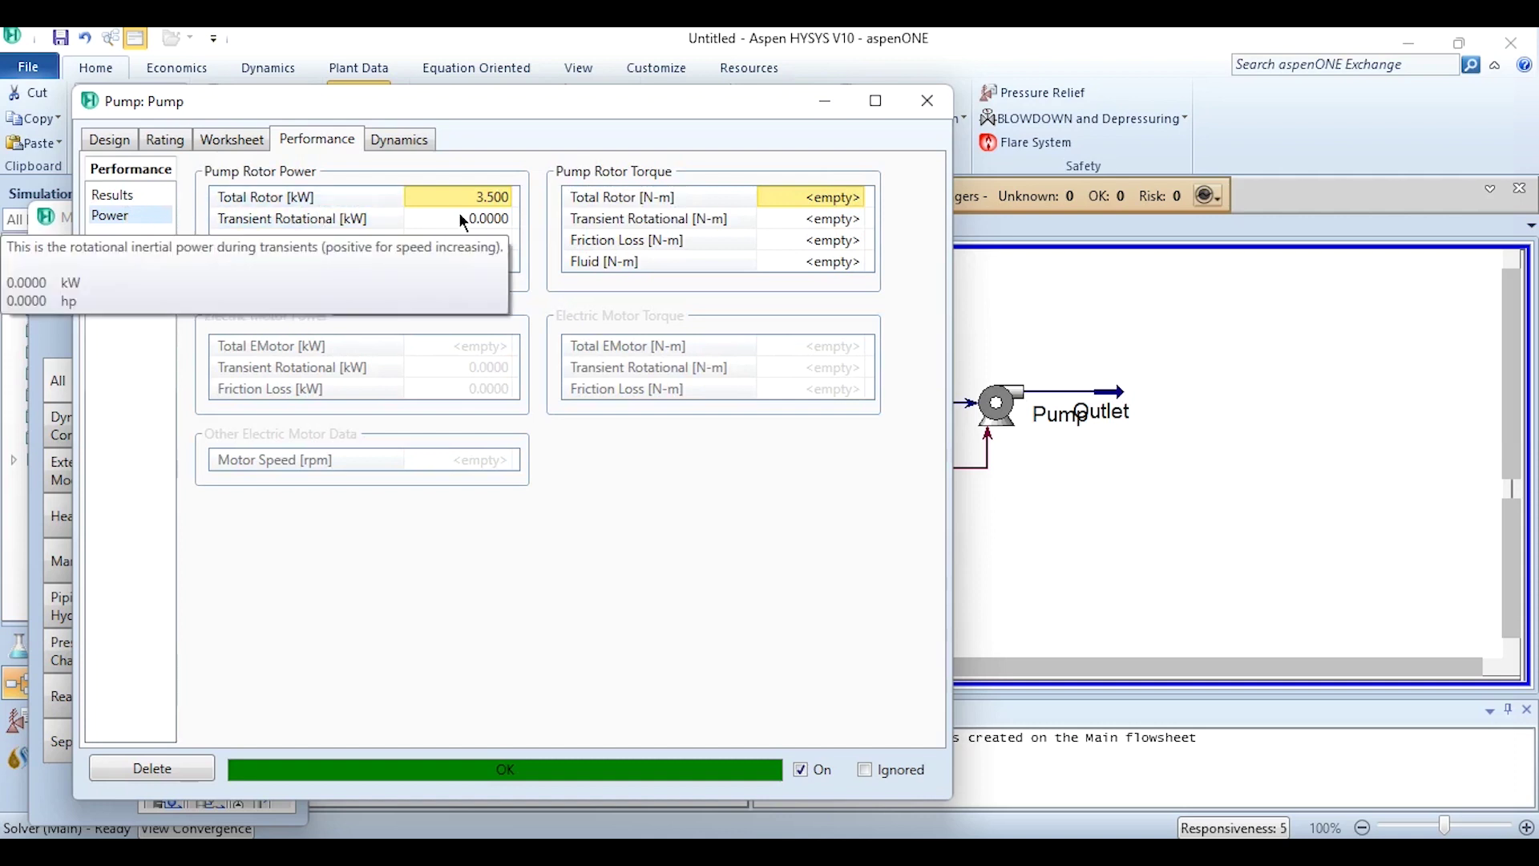
{"action": "mouse_move", "coordinate": [420, 245]}
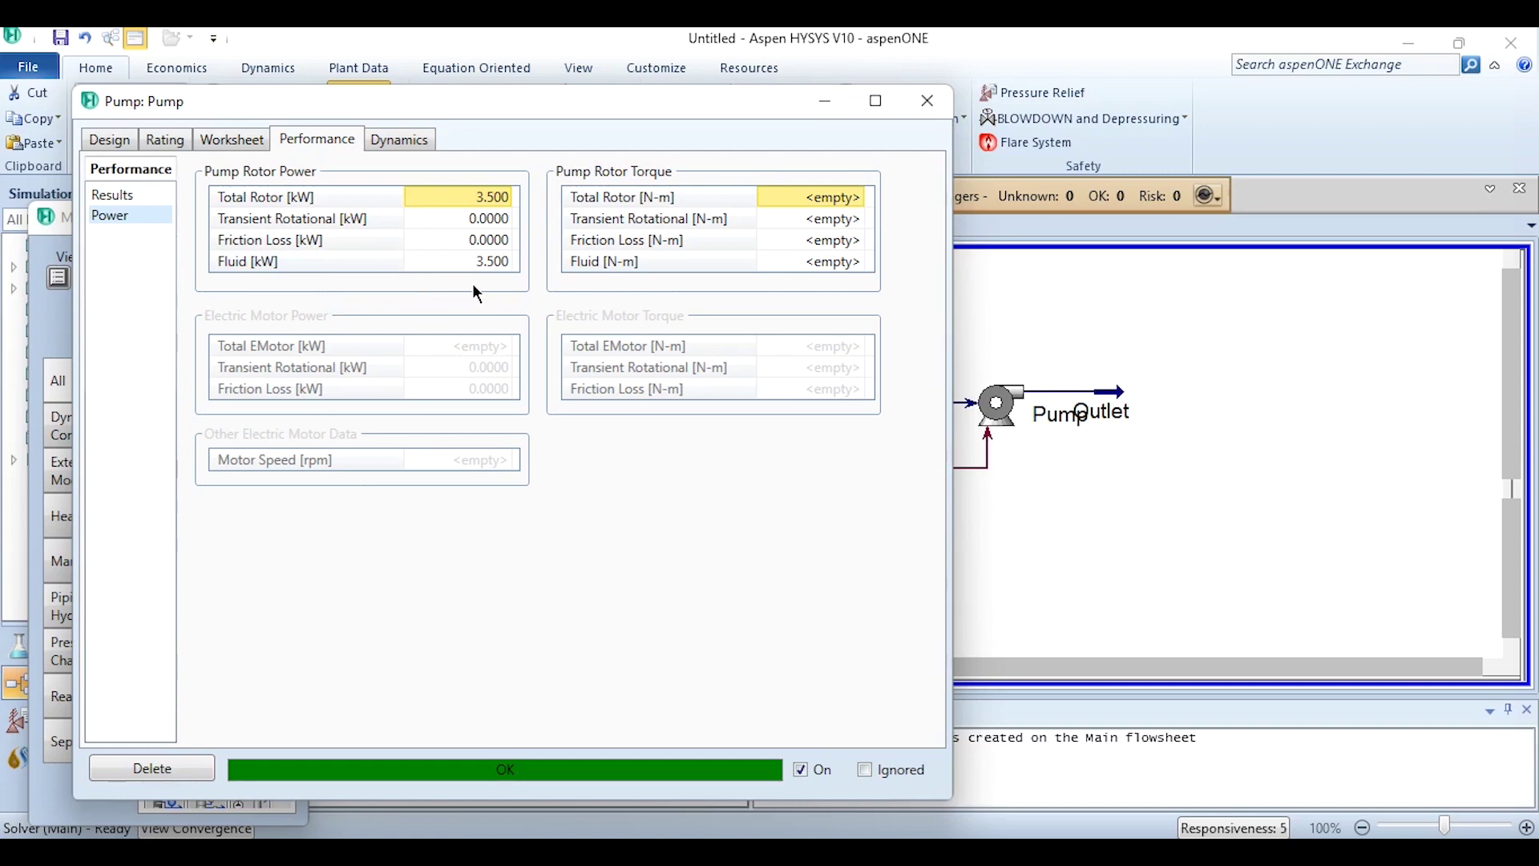
{"action": "mouse_move", "coordinate": [493, 273]}
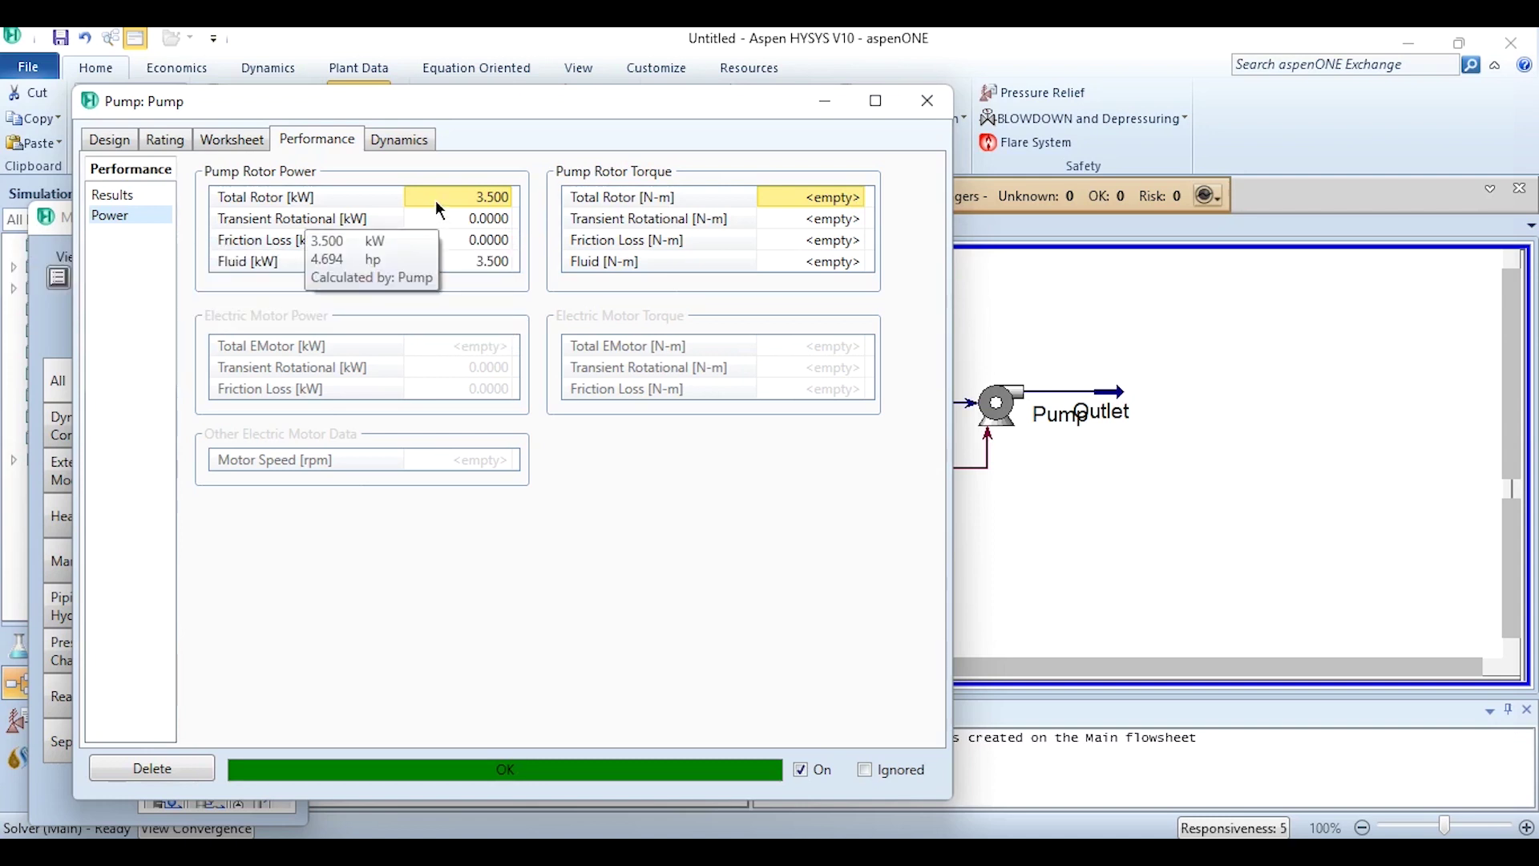
{"action": "left_click", "coordinate": [147, 142]}
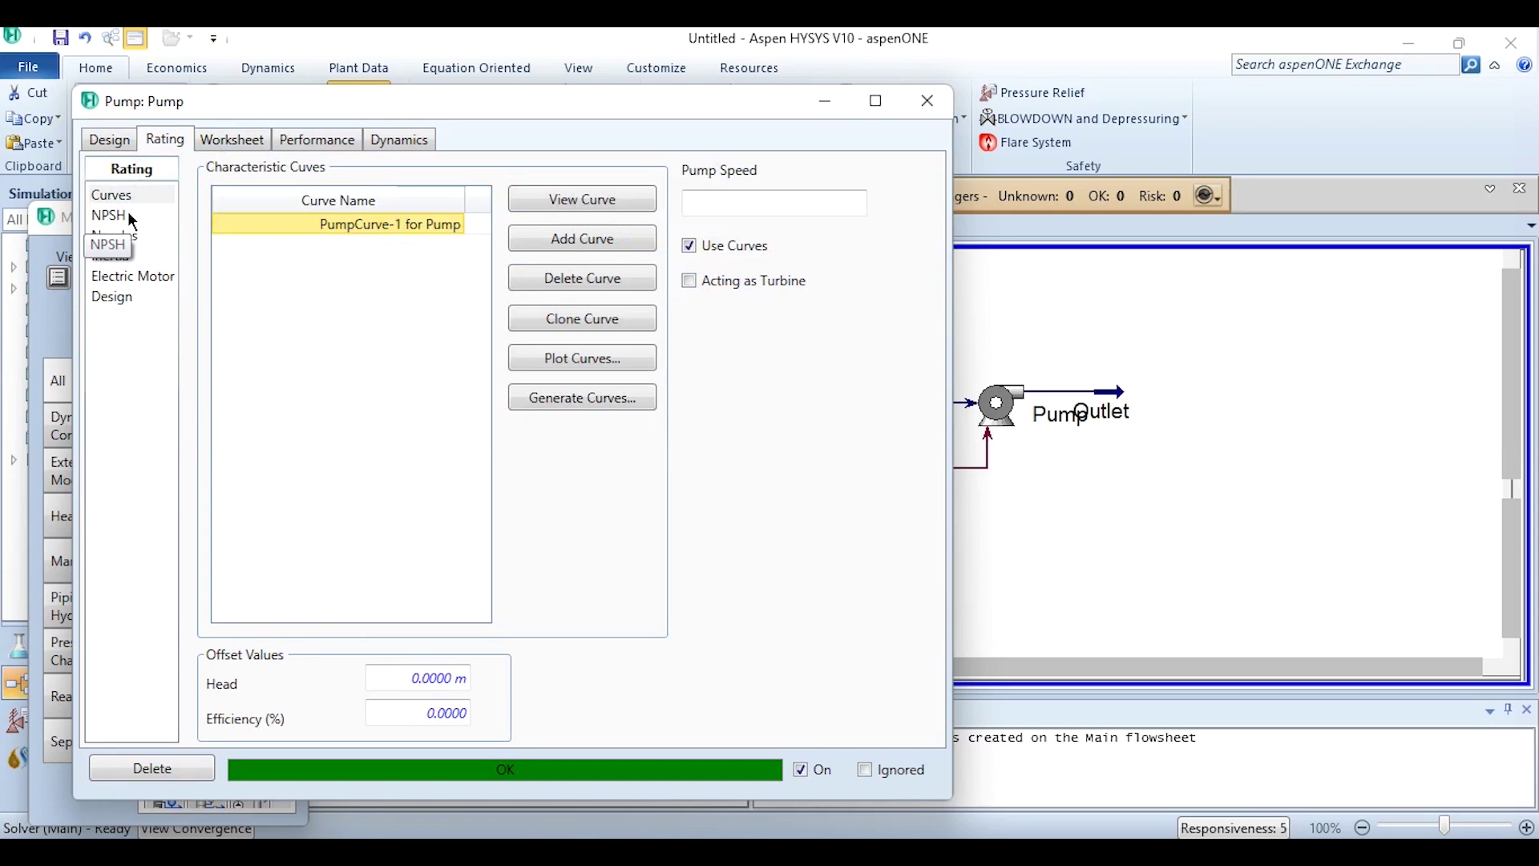
- Plot the pump's head curve and enlarge the plot to full screen
{"action": "left_click", "coordinate": [539, 353]}
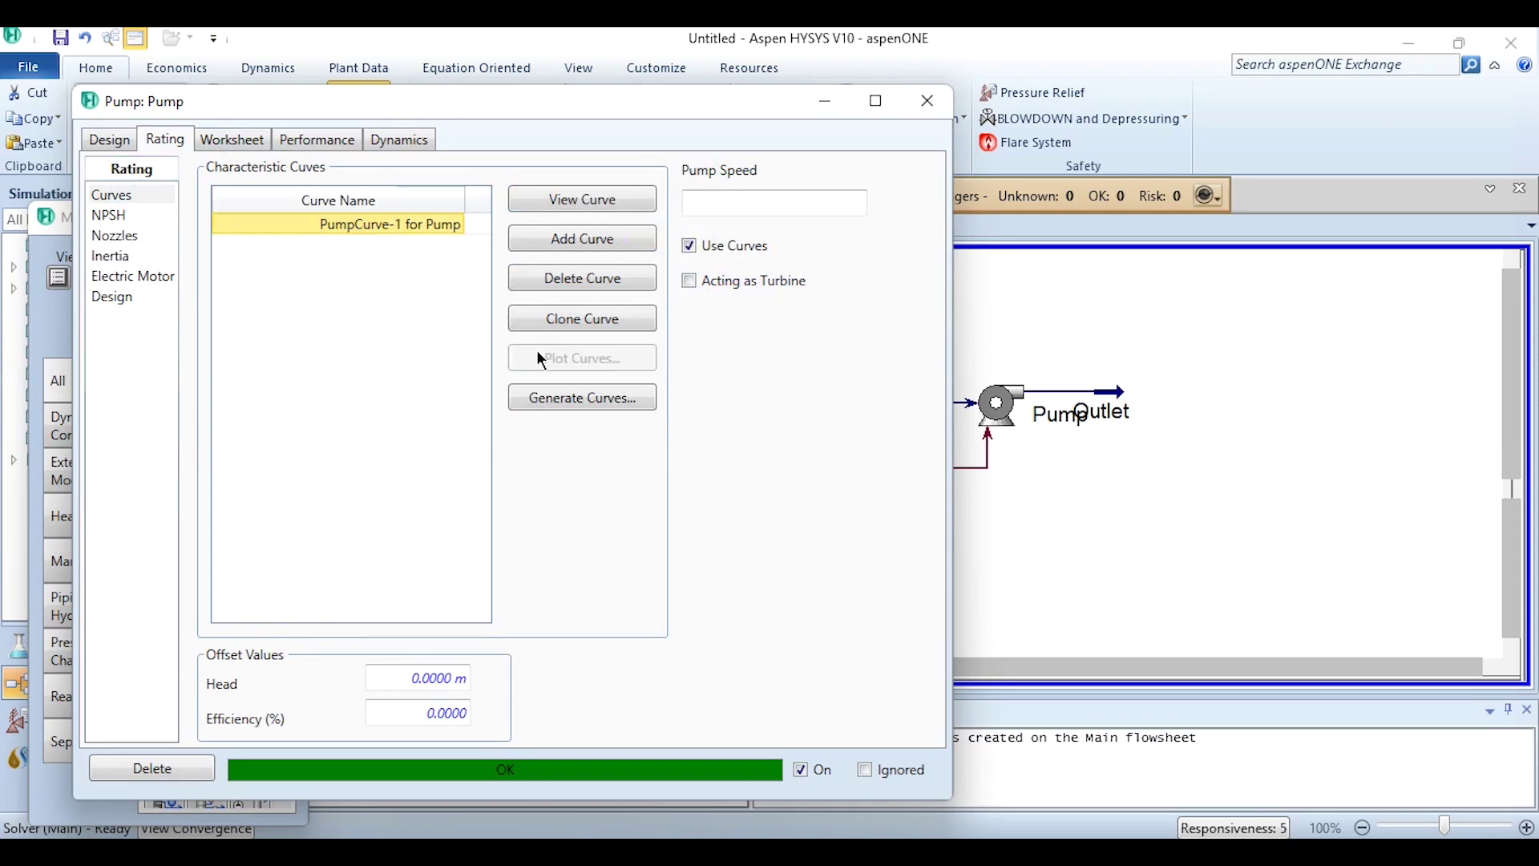
{"action": "double_click", "coordinate": [409, 232]}
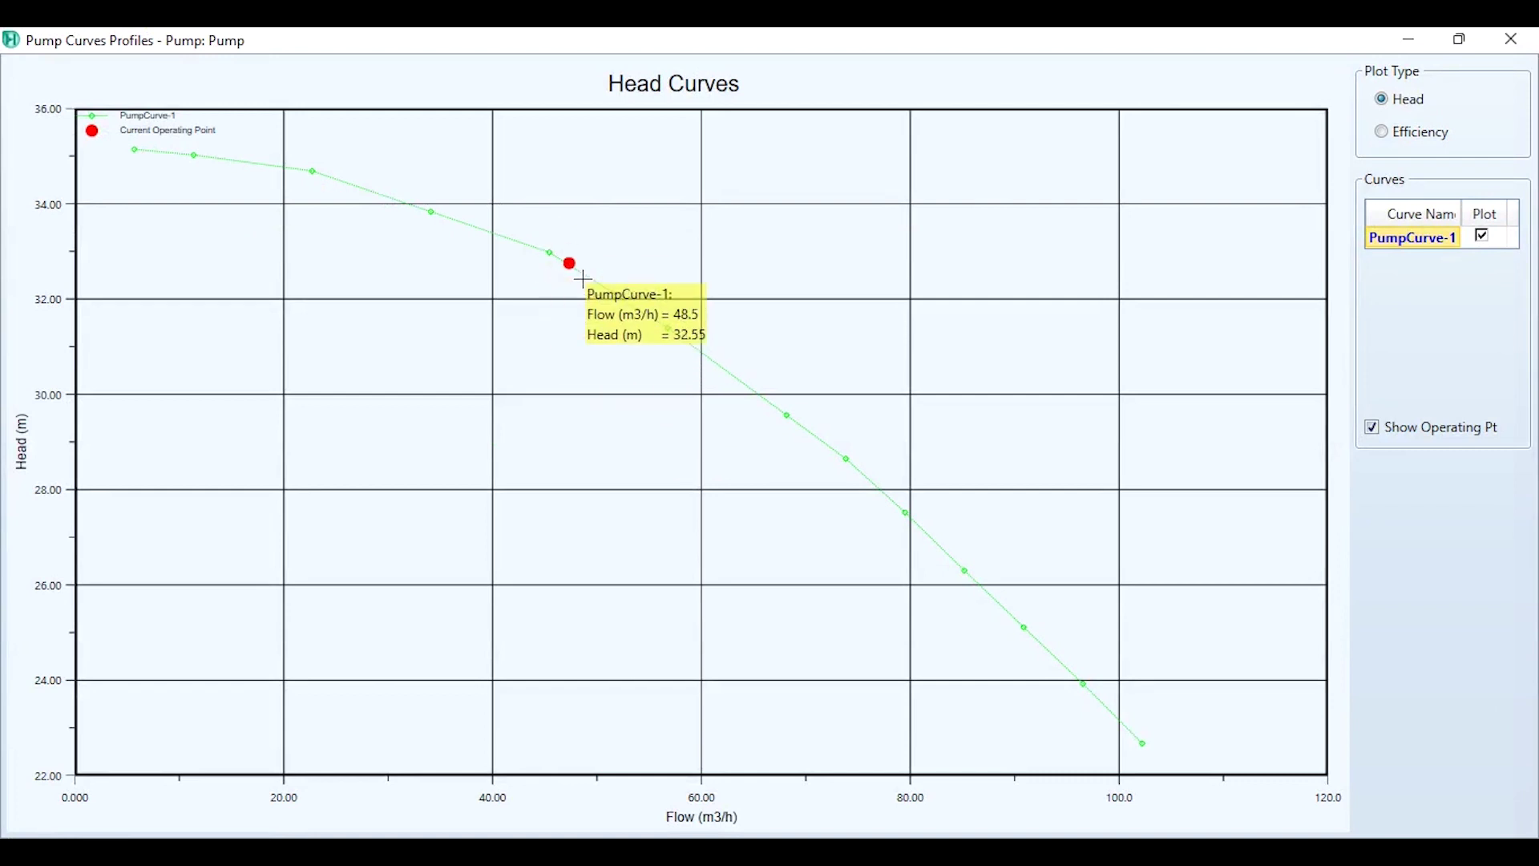
{"action": "mouse_move", "coordinate": [569, 261]}
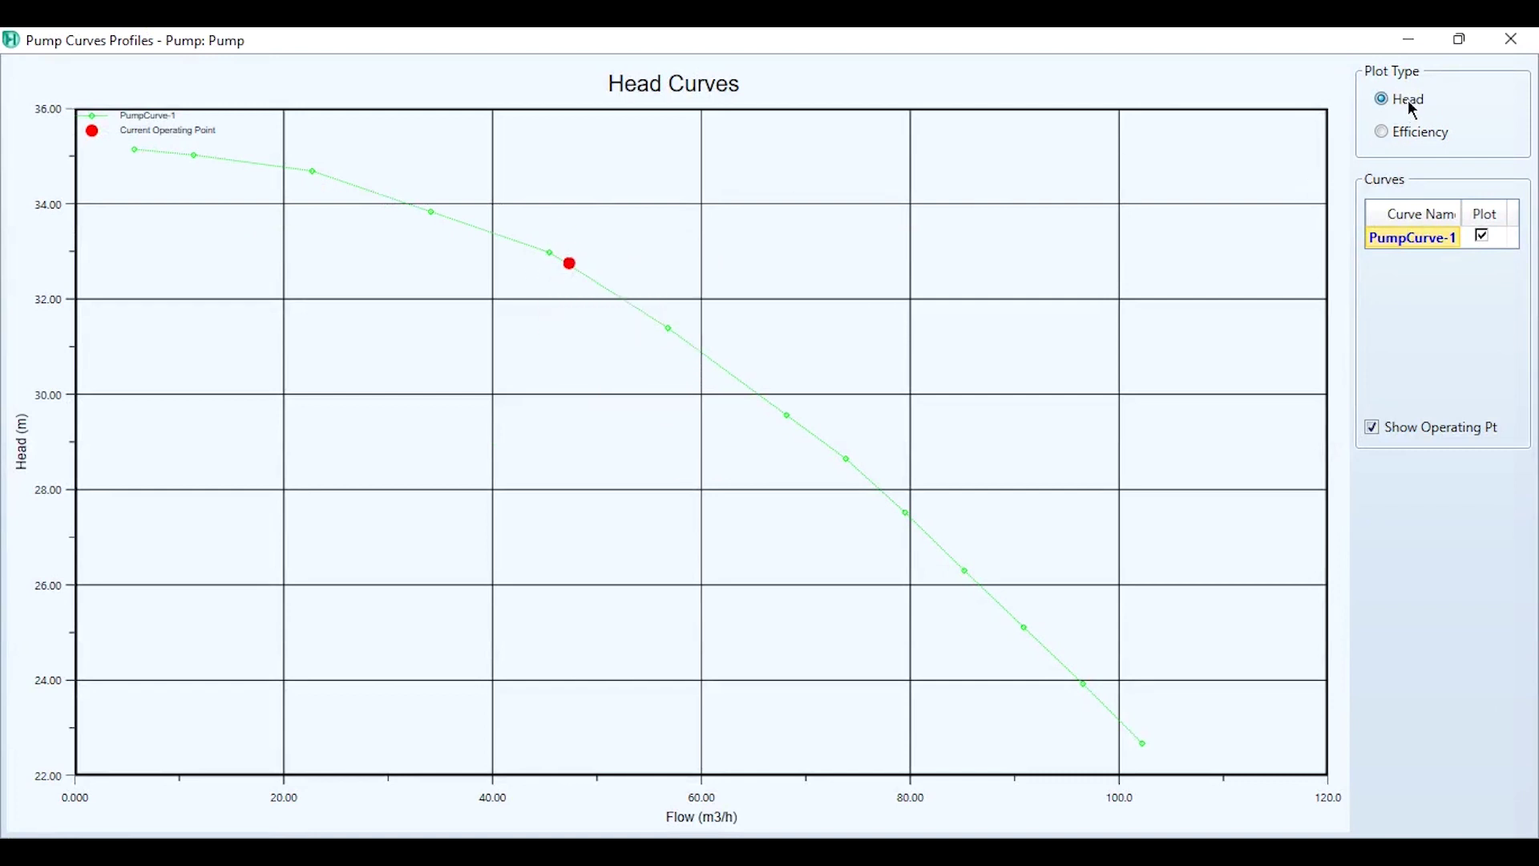
- Switch the plot to efficiency versus flow, then show NPSH with 9.435 m available
{"action": "left_click", "coordinate": [1401, 138]}
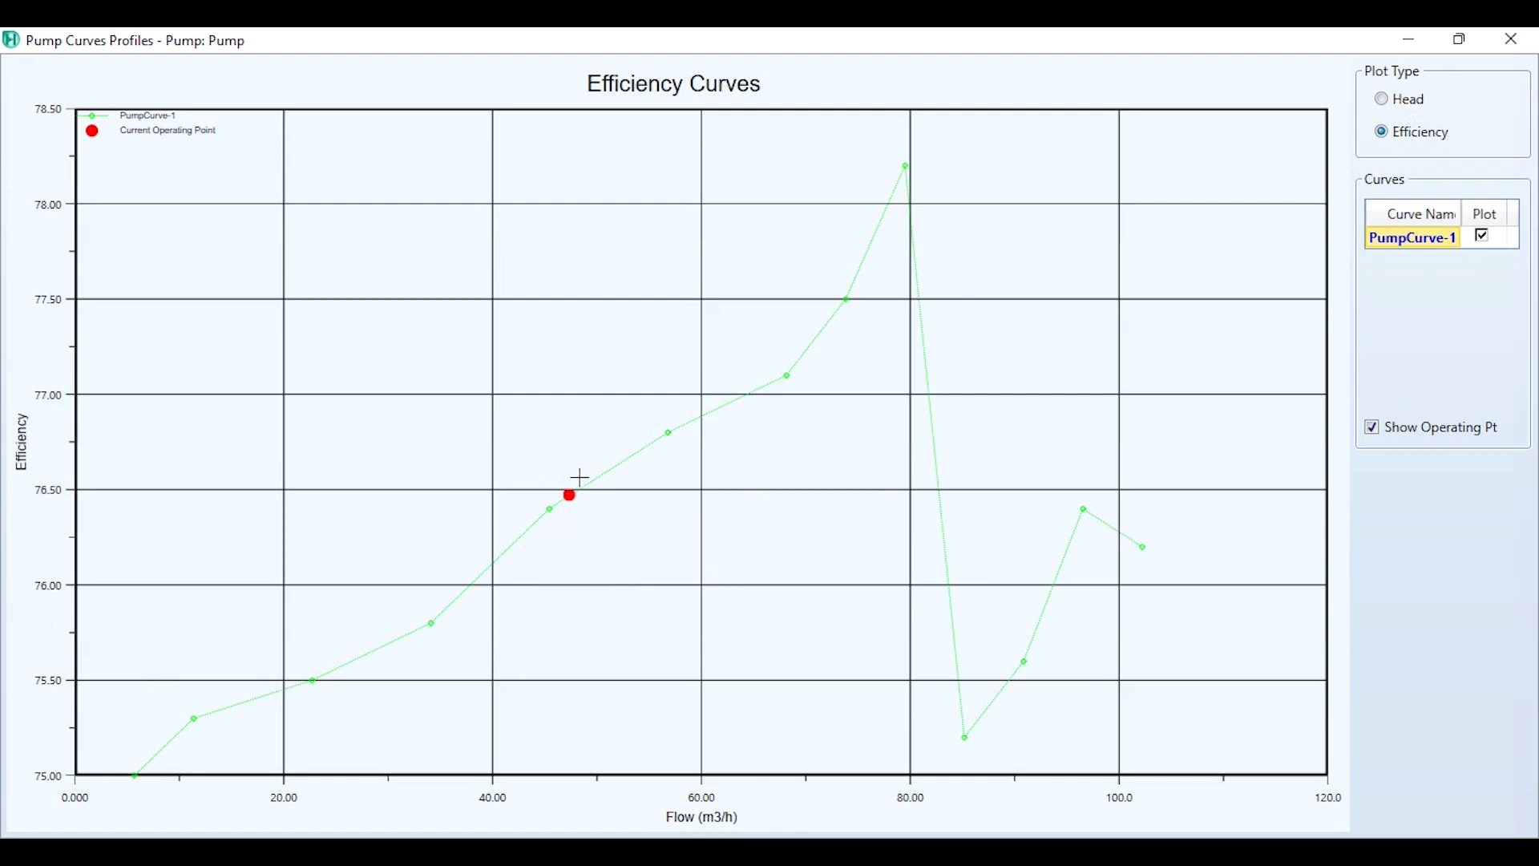
{"action": "mouse_move", "coordinate": [629, 470]}
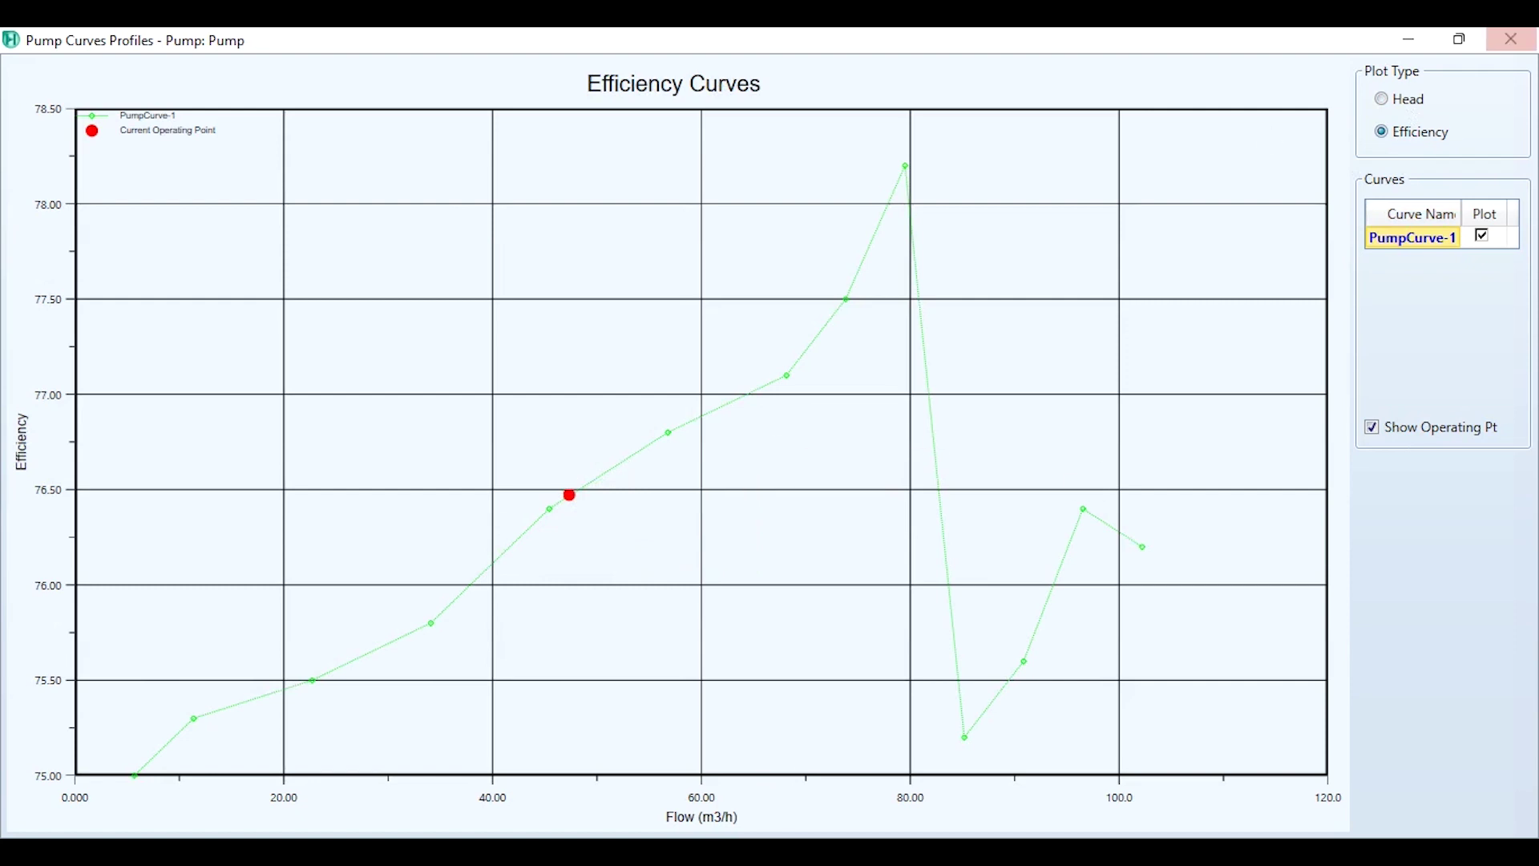
{"action": "left_click", "coordinate": [1510, 39]}
{"action": "left_click", "coordinate": [113, 215]}
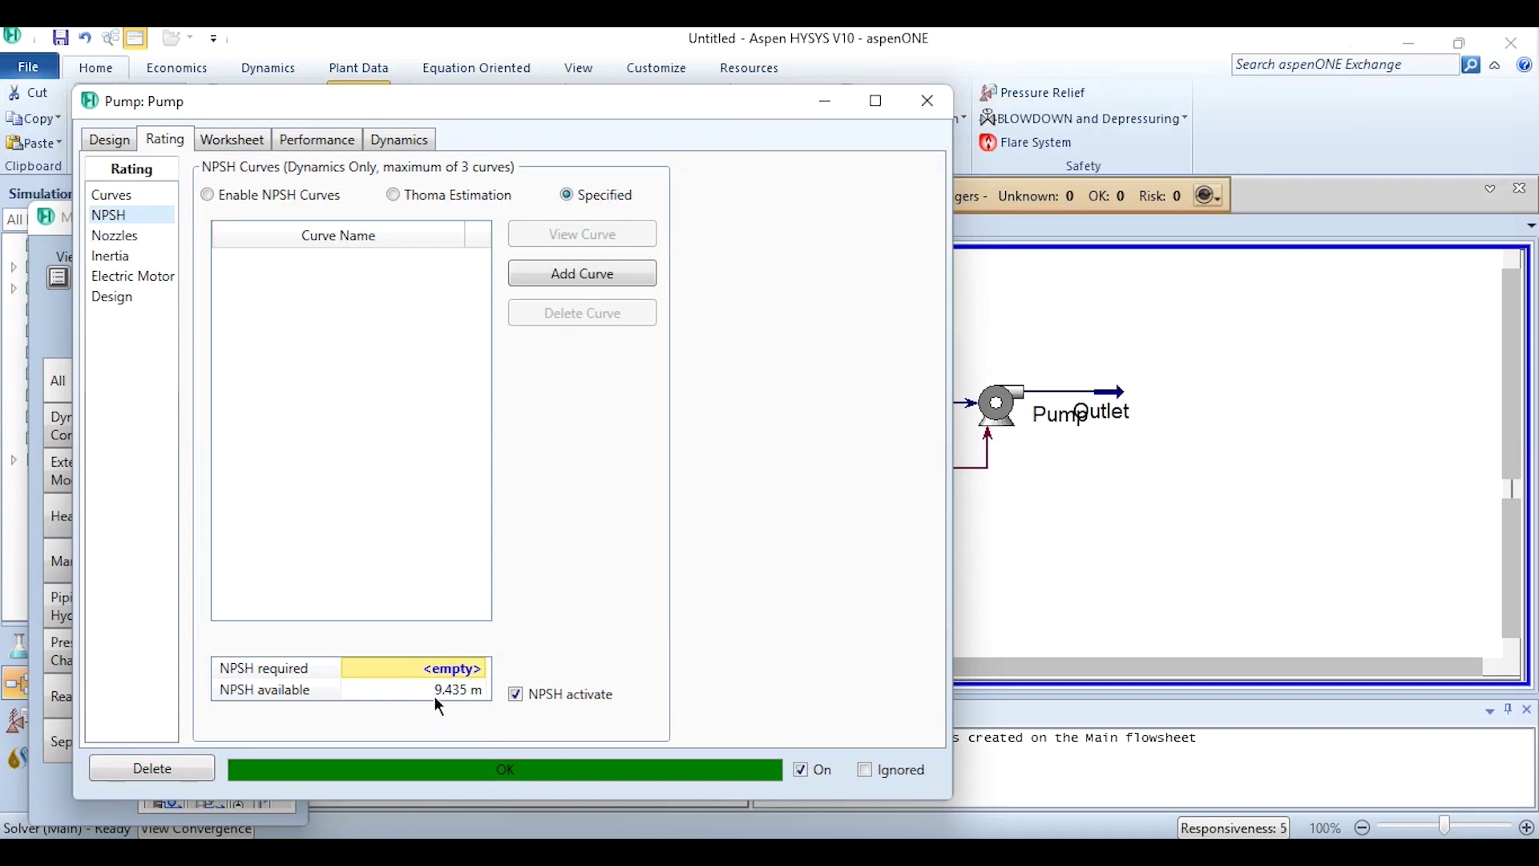
- Enter 9.5 m as NPSH required, then lower it to 9.4 m
{"action": "mouse_move", "coordinate": [441, 704]}
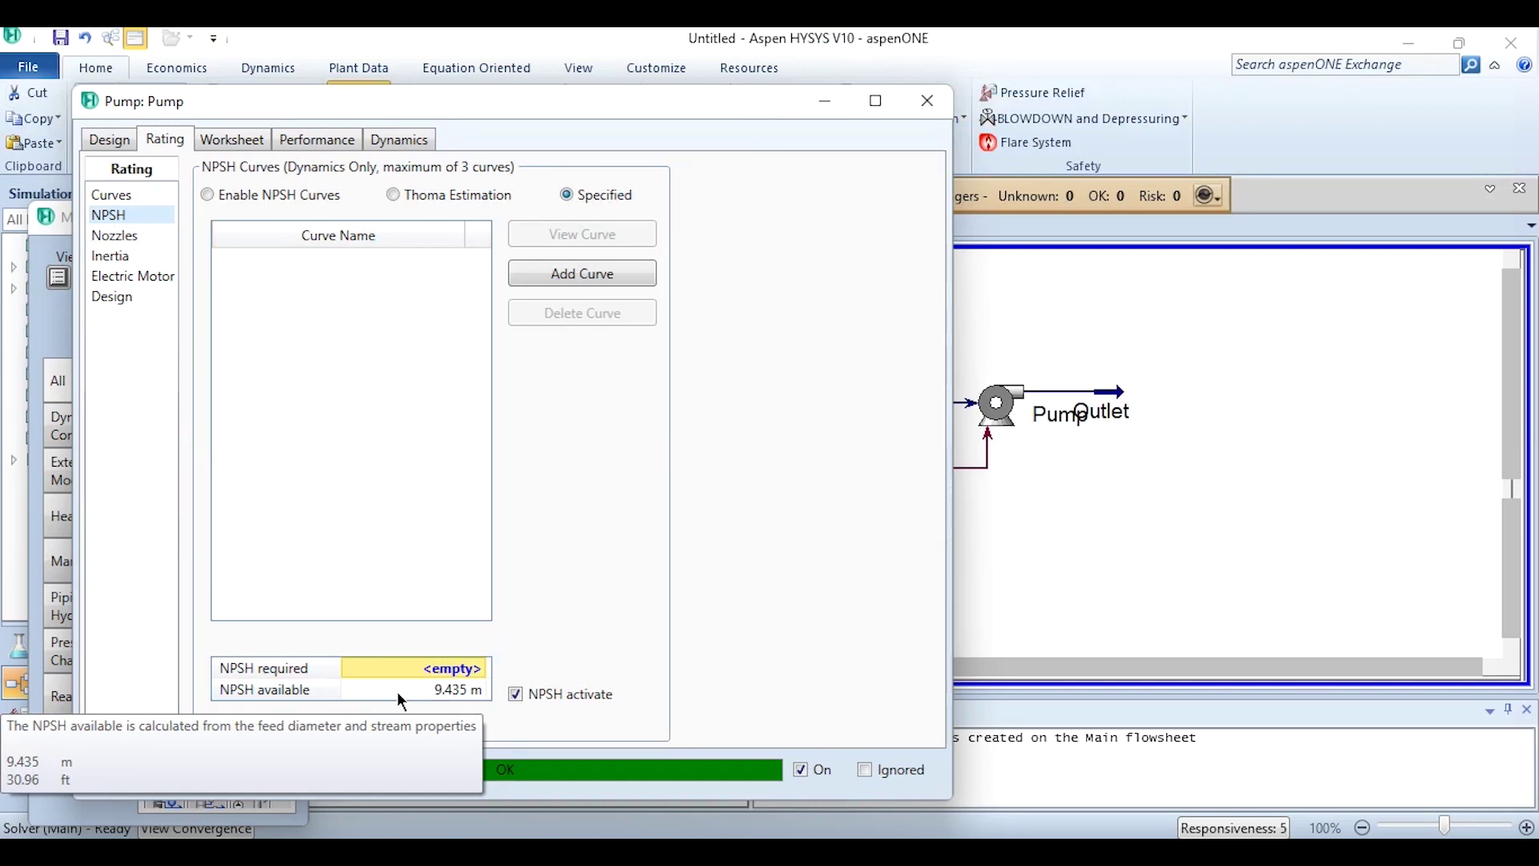
{"action": "left_click", "coordinate": [417, 671]}
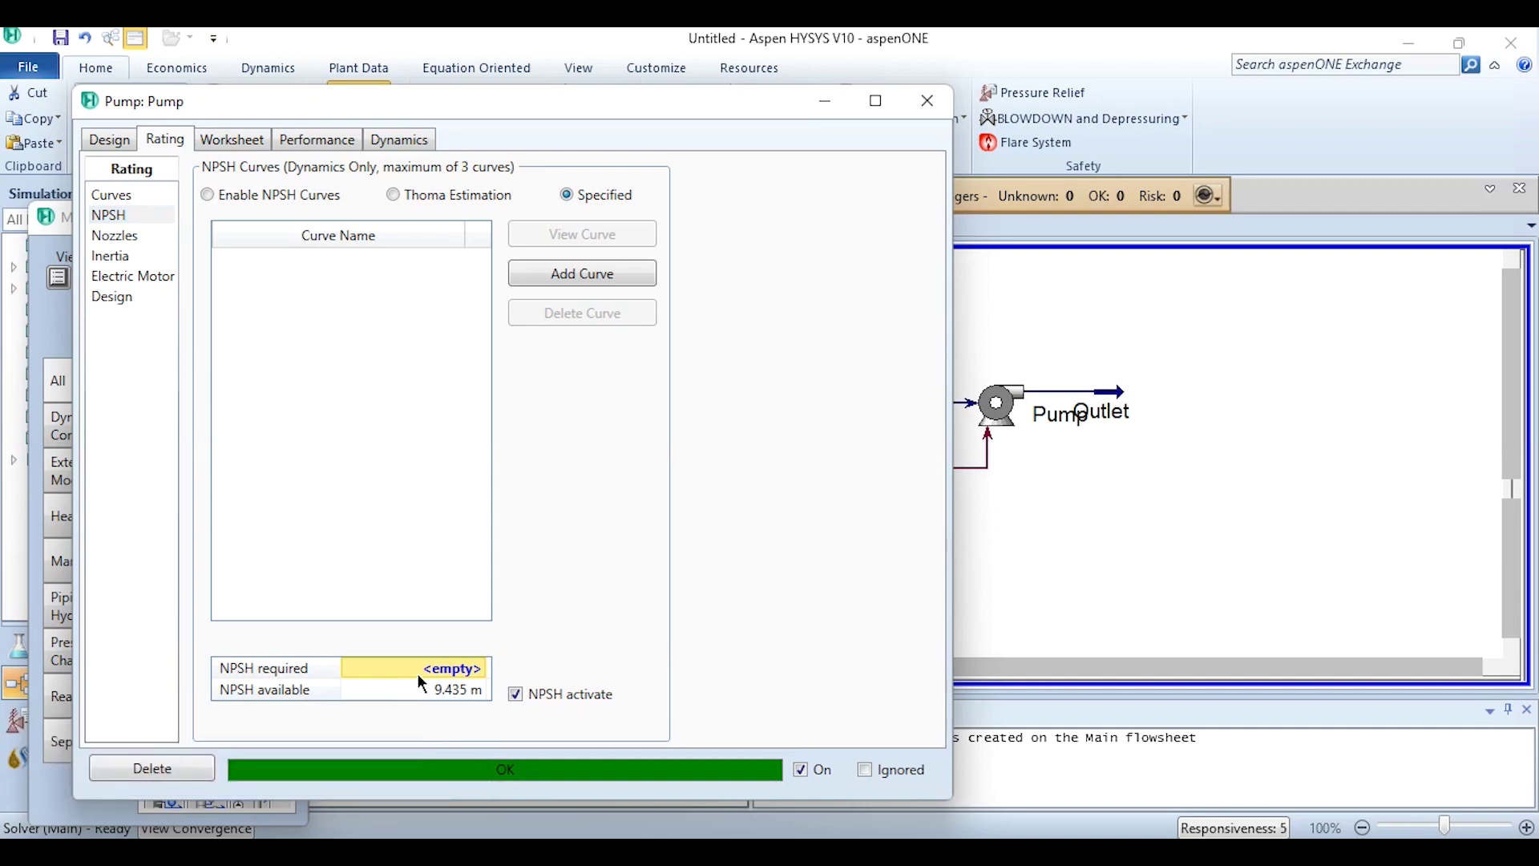
{"action": "type", "text": "9.5"}
{"action": "key", "text": "Return"}
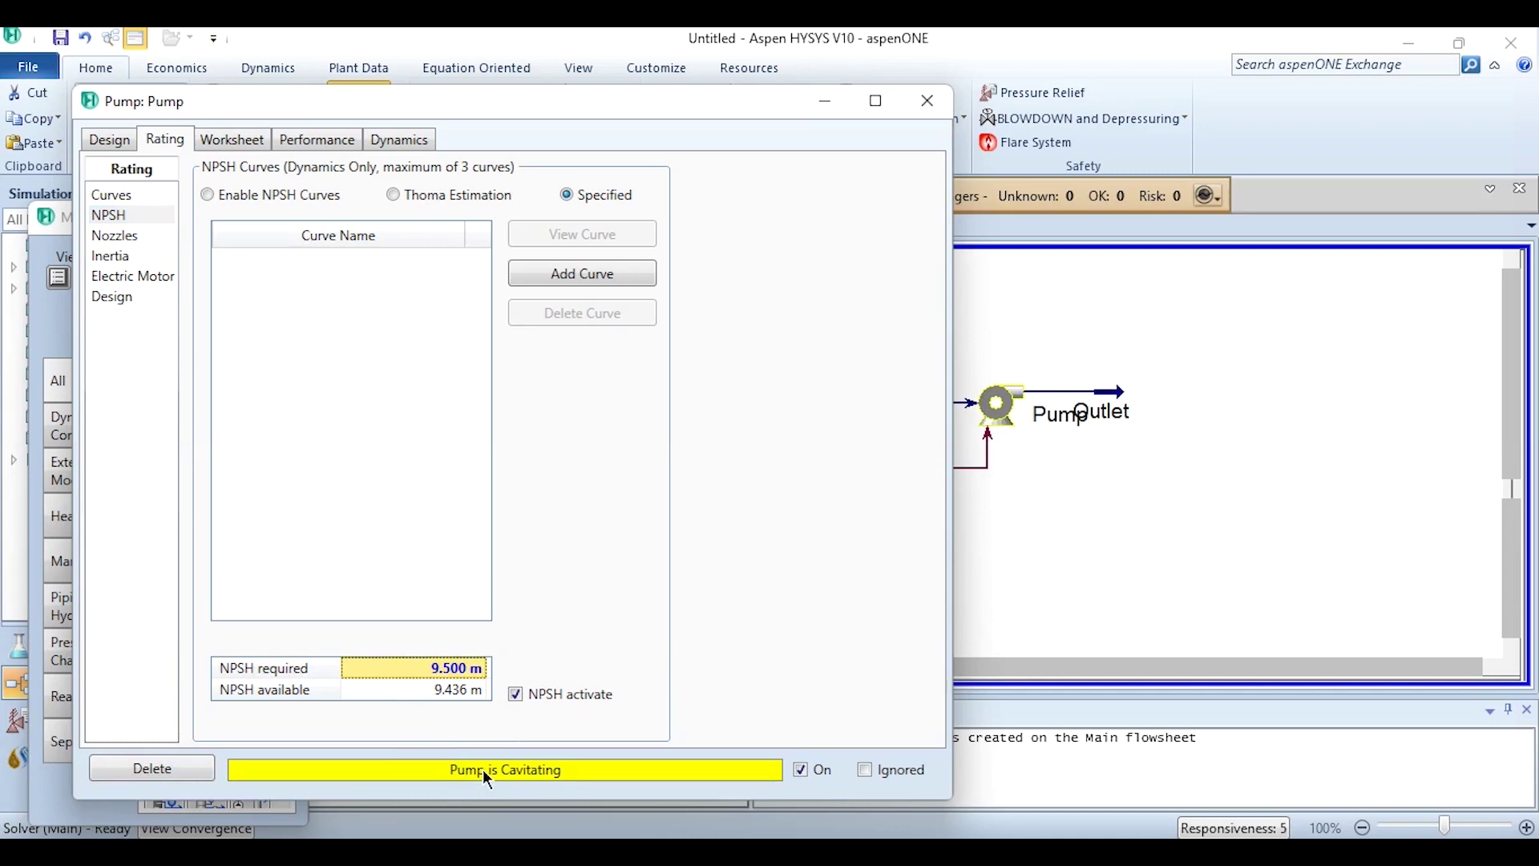
{"action": "left_click", "coordinate": [402, 666]}
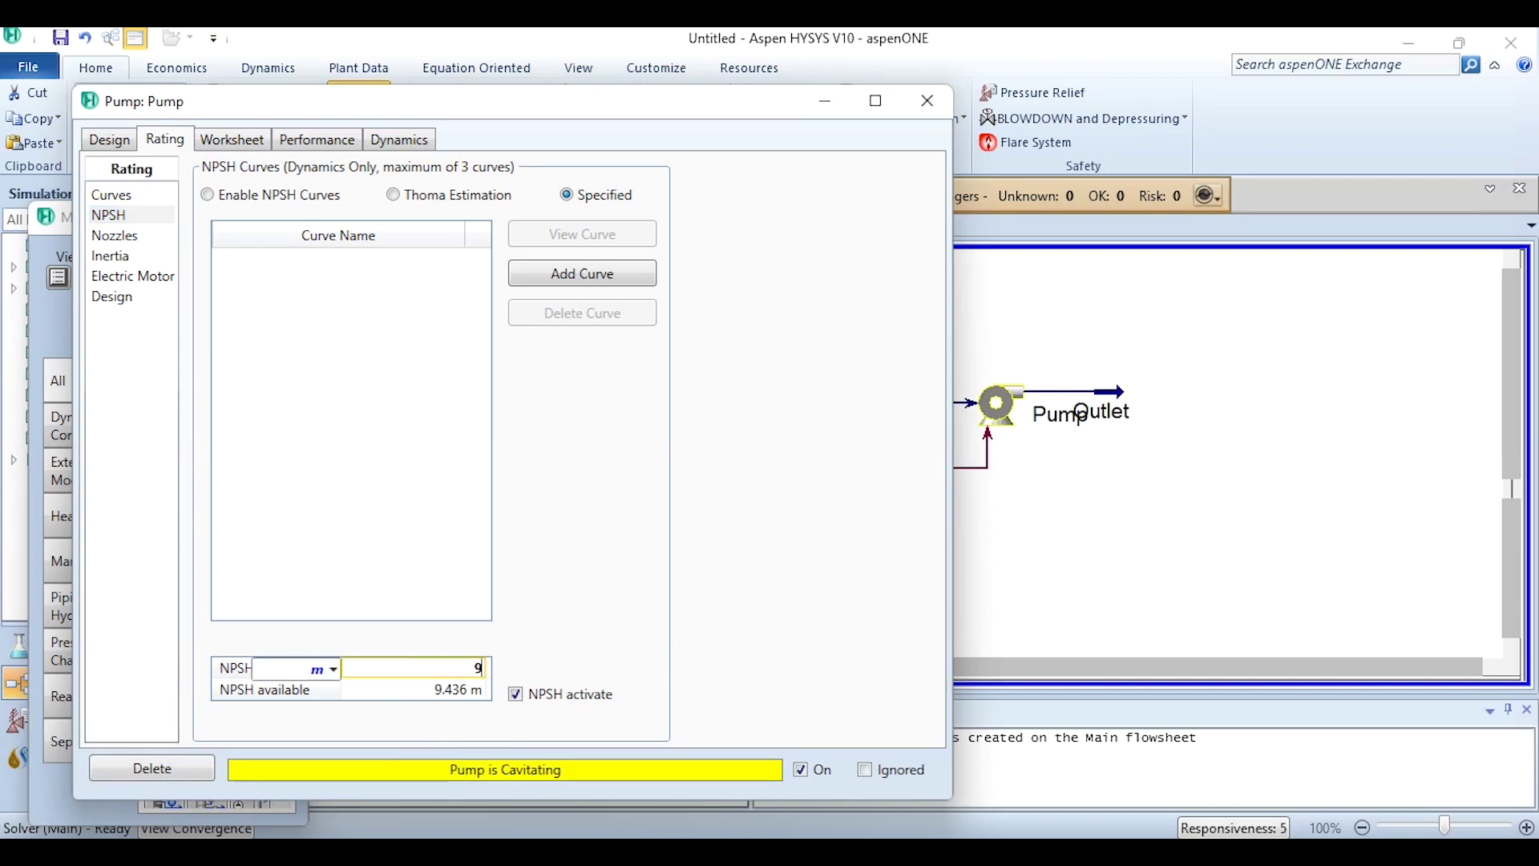
{"action": "type", "text": "9.4"}
{"action": "key", "text": "Return"}
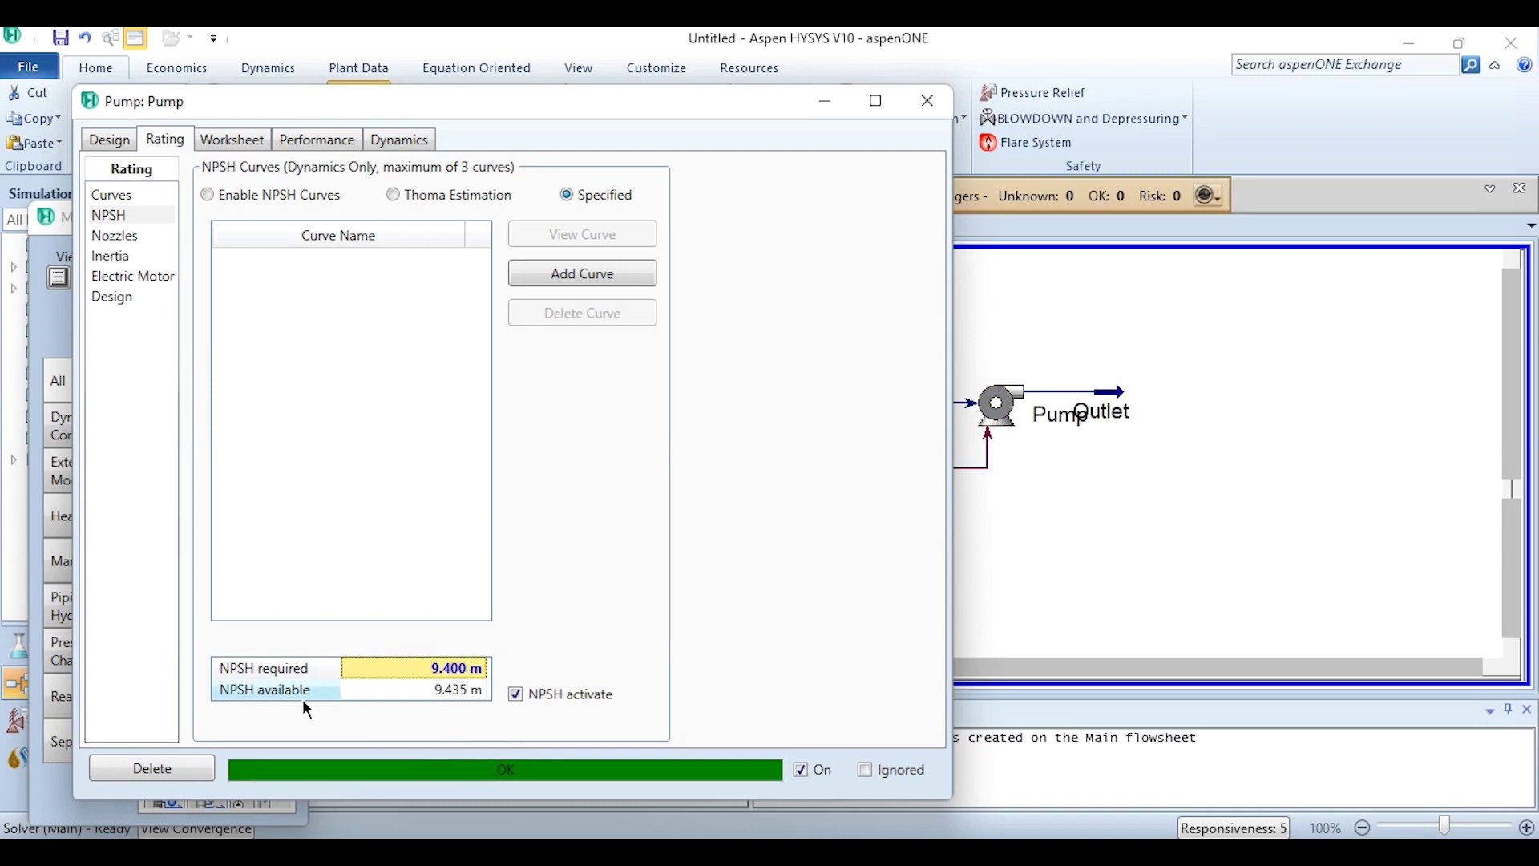
{"action": "left_click", "coordinate": [116, 235]}
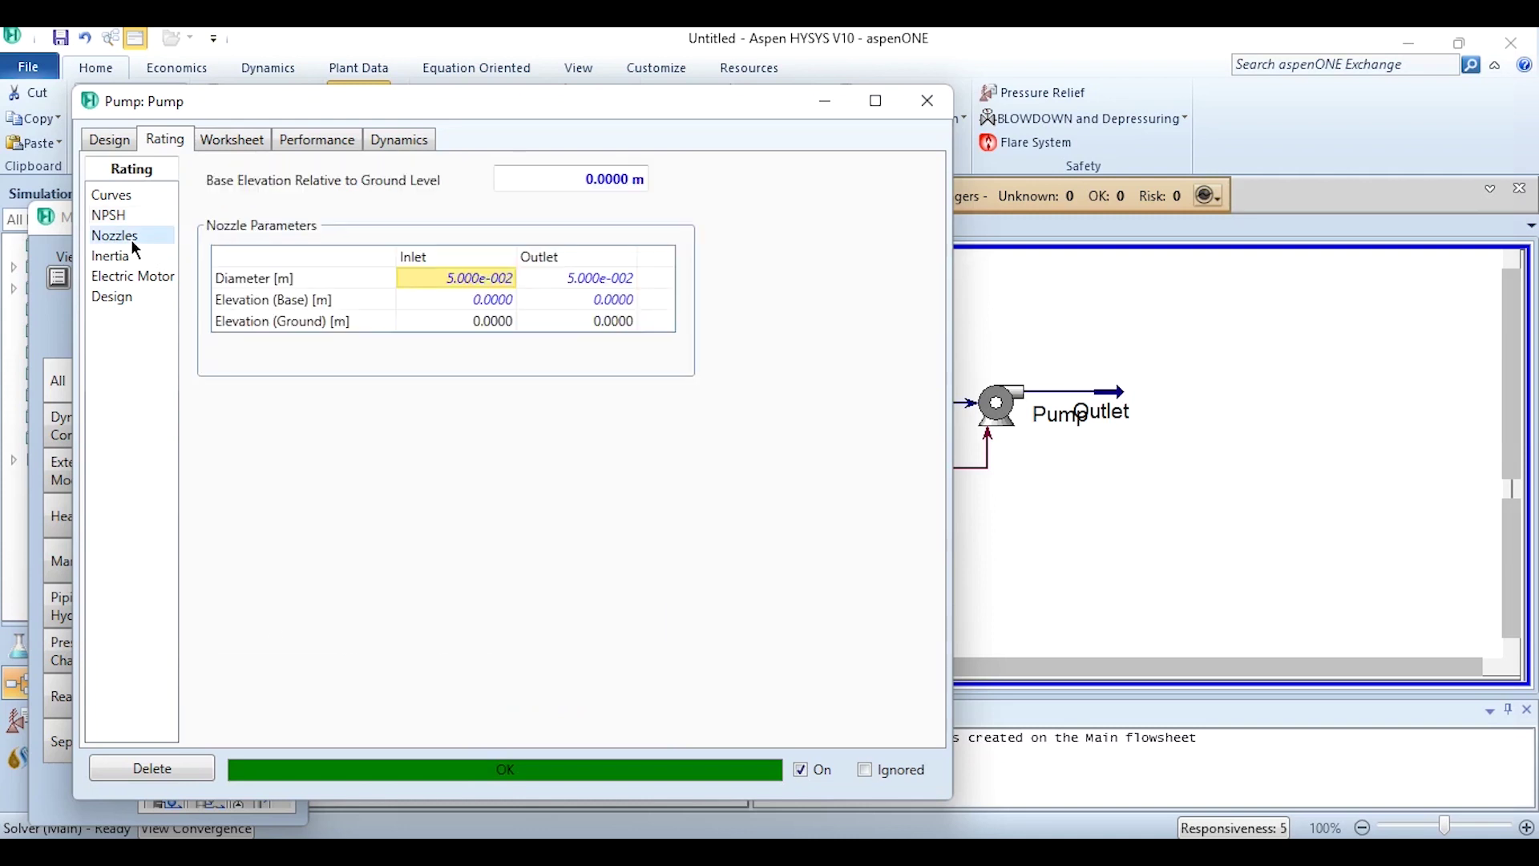
- Review Inertia, Electric Motor and Design pages, ending on Parameters: 2.036 bar, 3.50020 kW, 76.47 %
{"action": "left_click", "coordinate": [133, 255]}
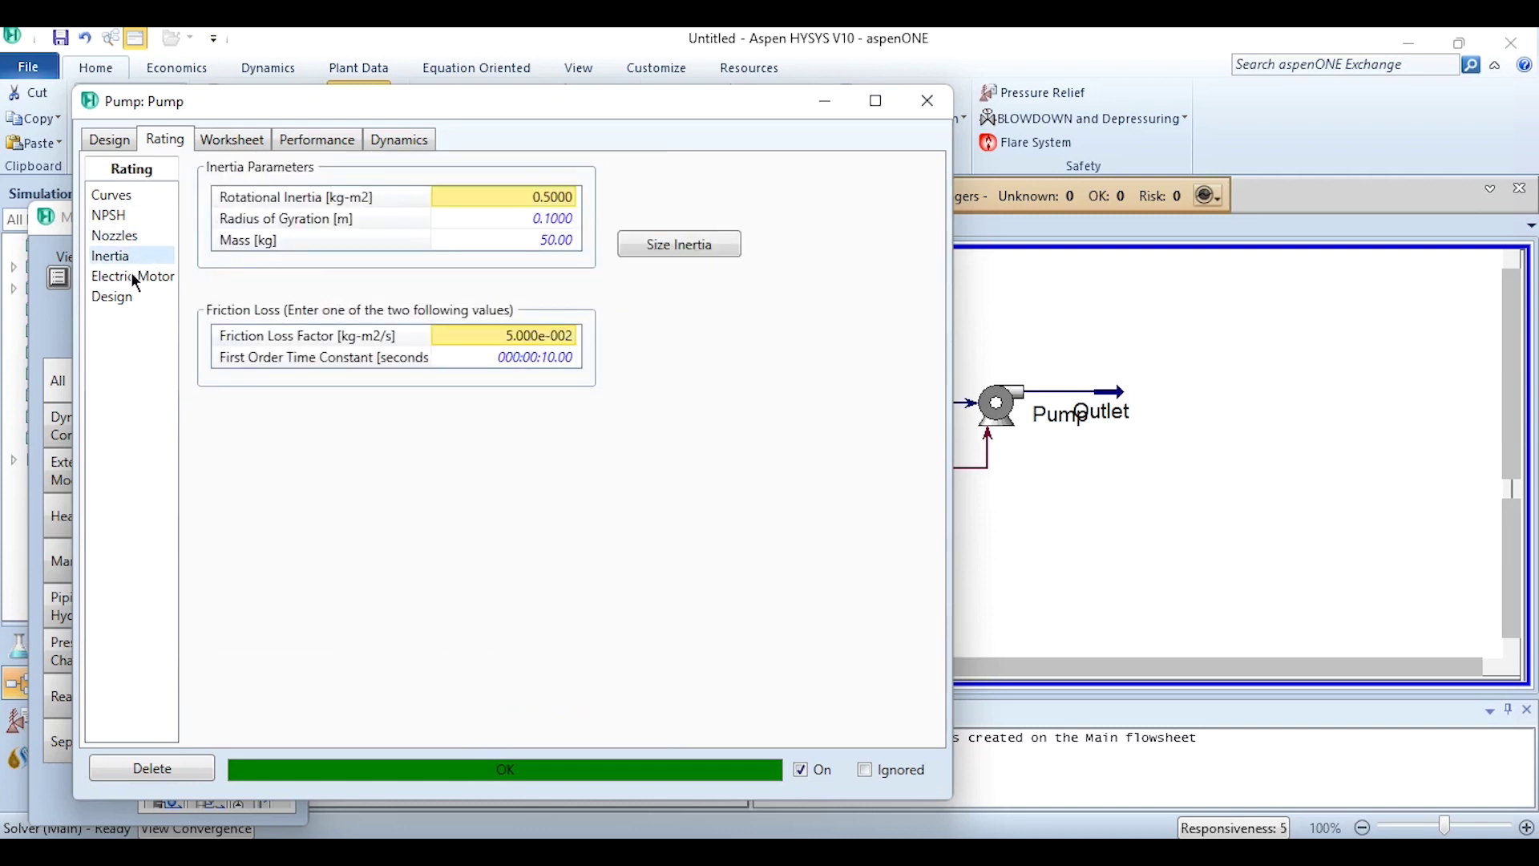
{"action": "left_click", "coordinate": [134, 277]}
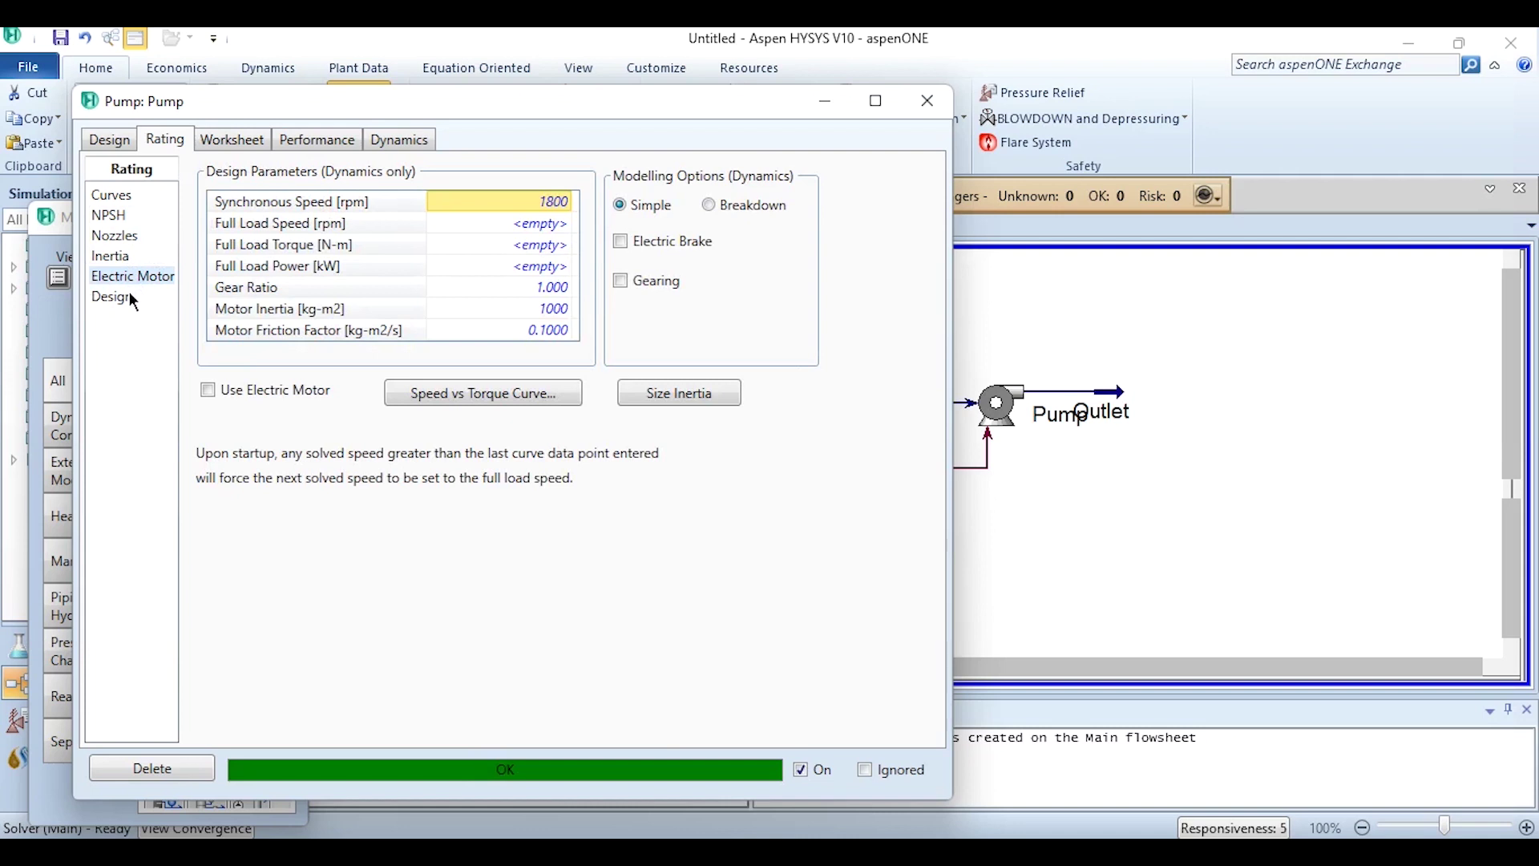
{"action": "left_click", "coordinate": [131, 296]}
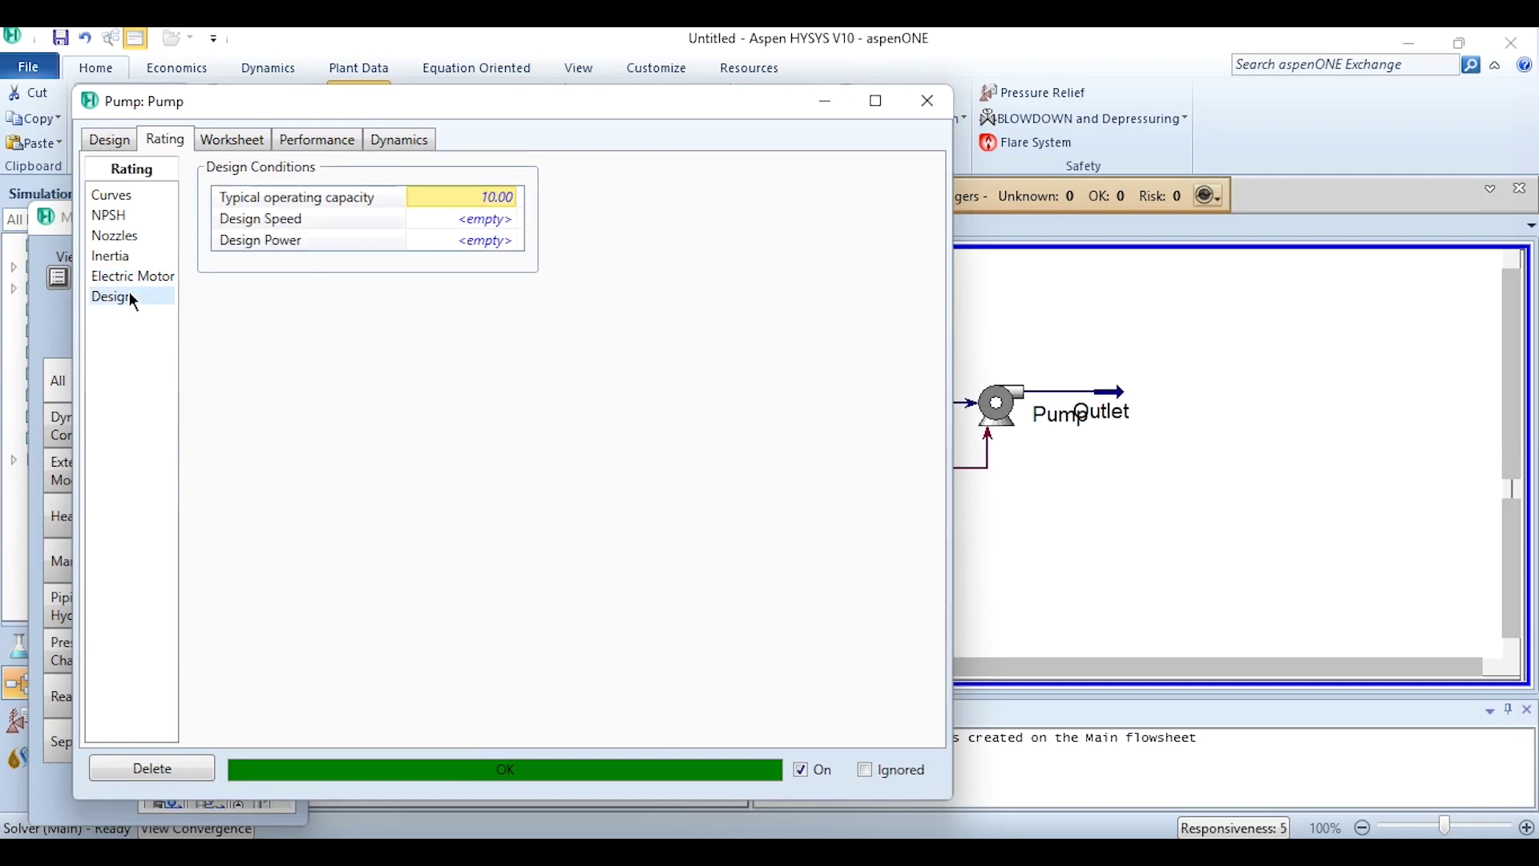
{"action": "left_click", "coordinate": [107, 148]}
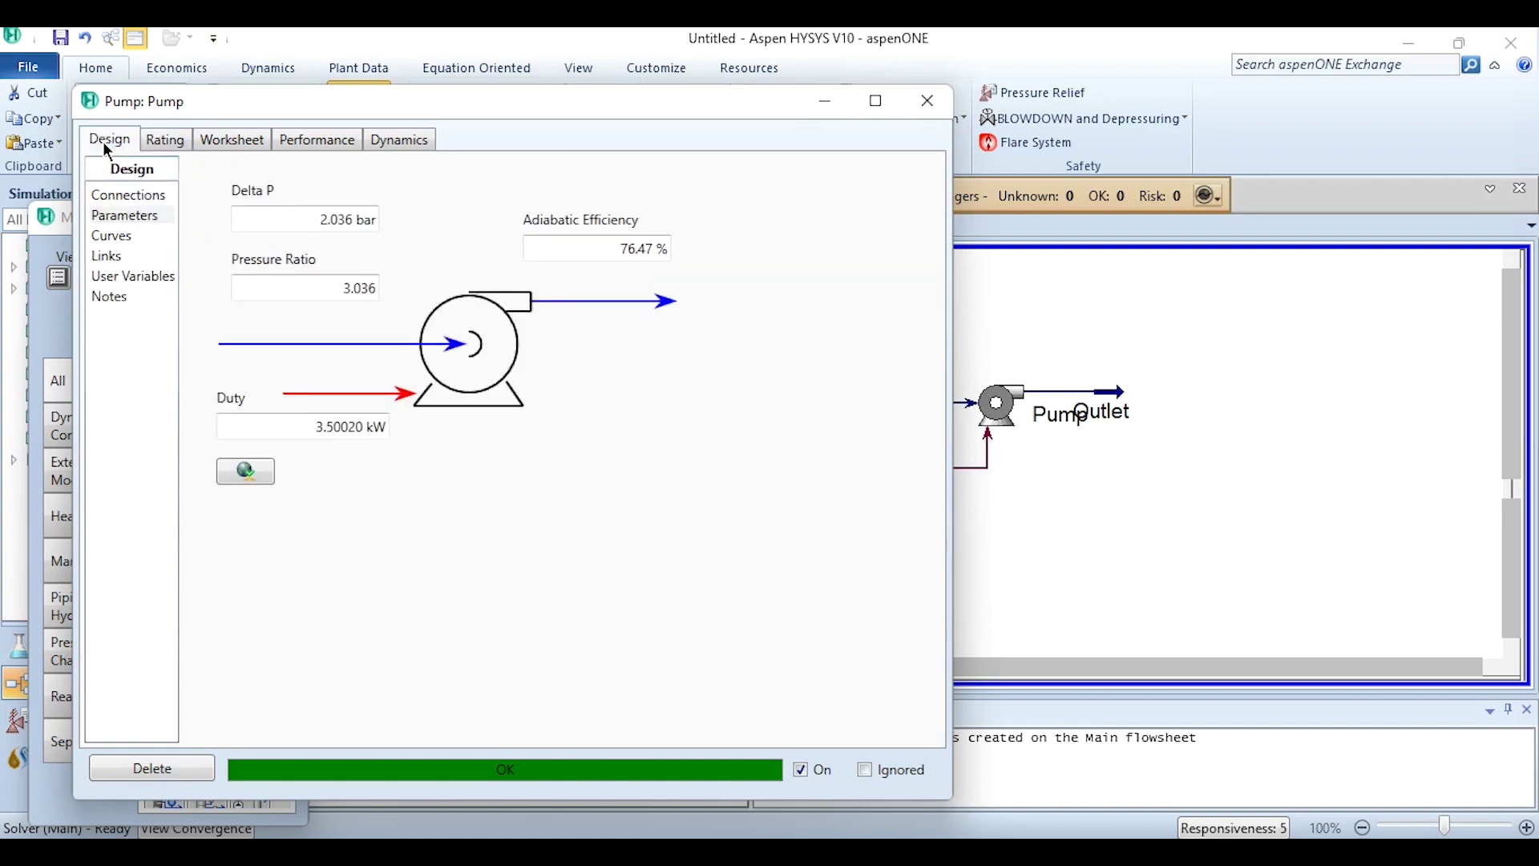